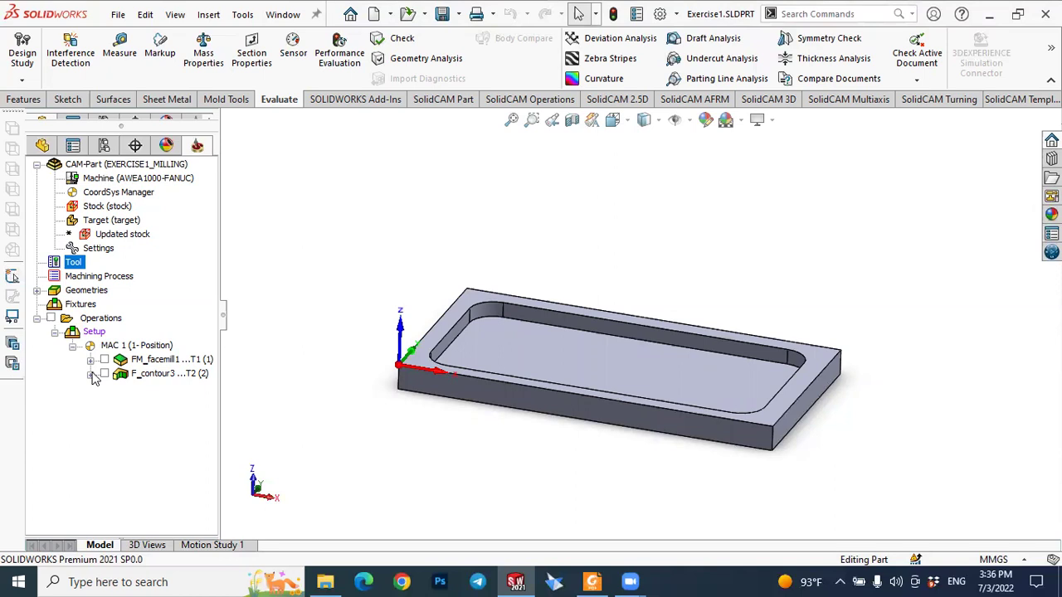
Show and inspect the FM_facemill1 and F_contour3 toolpaths on the part, then hide them.
{"action": "left_click", "coordinate": [153, 365]}
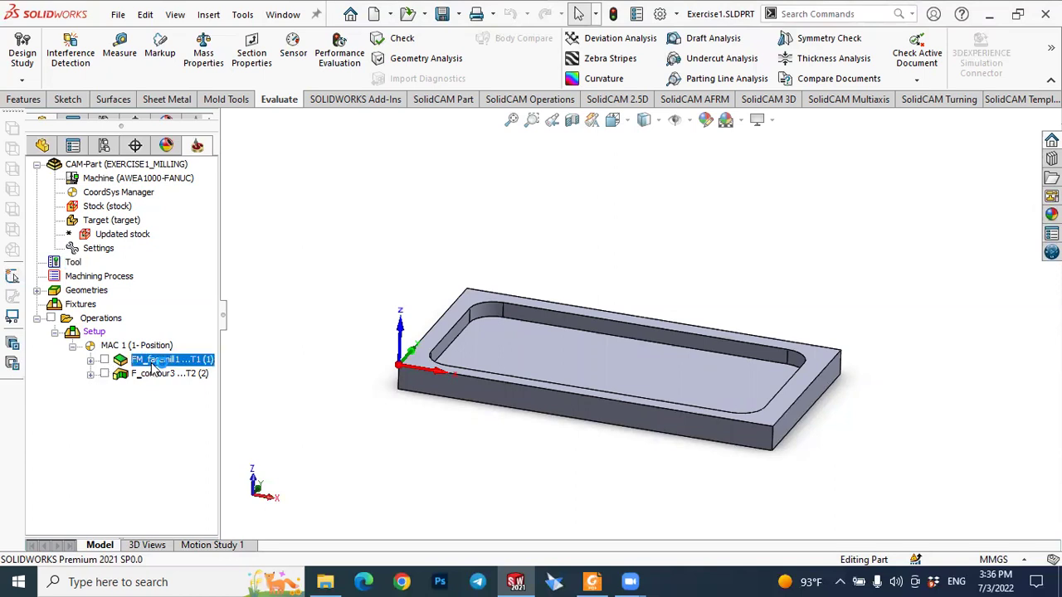
{"action": "left_click", "coordinate": [104, 359]}
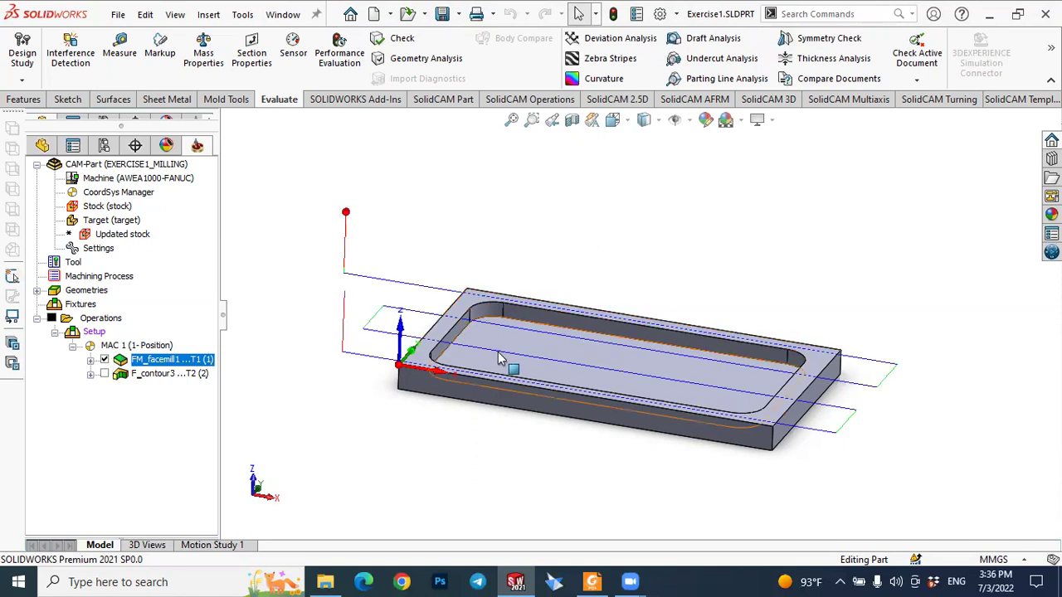
{"action": "middle_click_drag", "start_coordinate": [503, 451], "coordinate": [464, 373]}
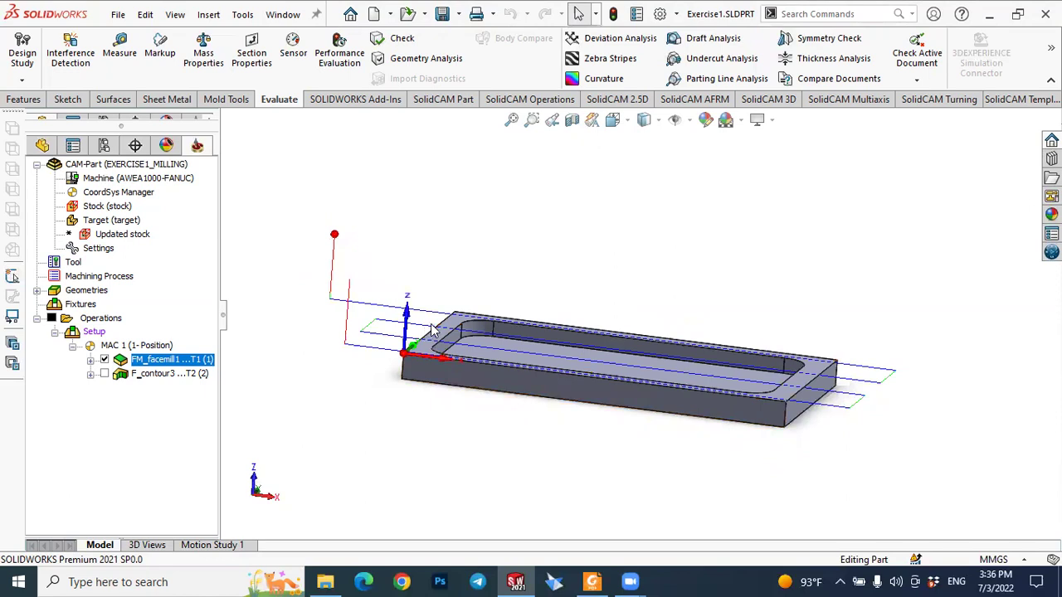
{"action": "left_click", "coordinate": [104, 374]}
{"action": "middle_click_drag", "start_coordinate": [390, 430], "coordinate": [395, 455]}
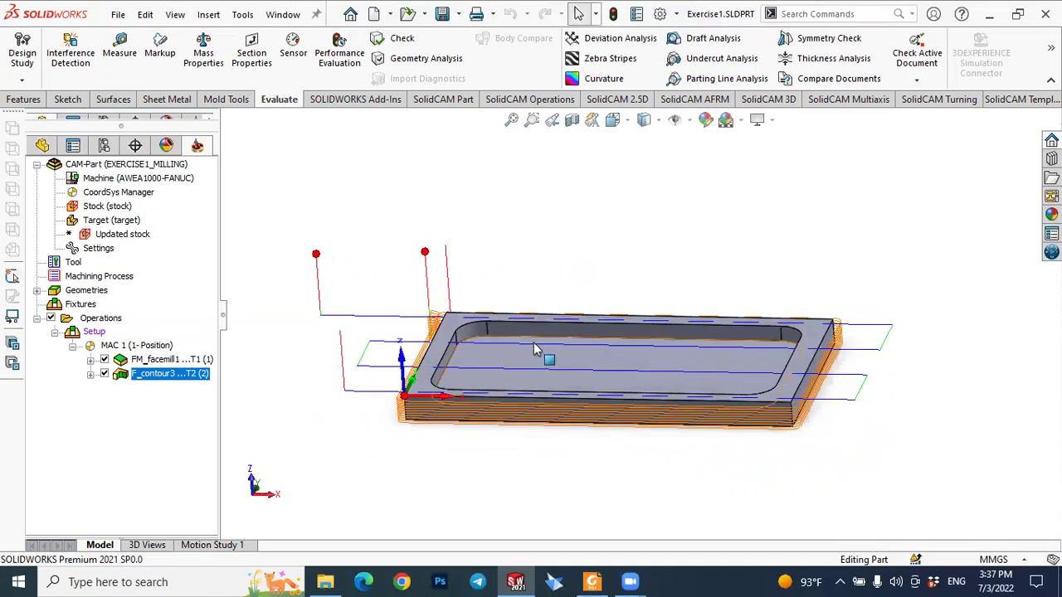
{"action": "scroll", "coordinate": [481, 330], "scroll_direction": "down", "scroll_amount": 1}
{"action": "scroll", "coordinate": [481, 330], "scroll_direction": "down", "scroll_amount": 1}
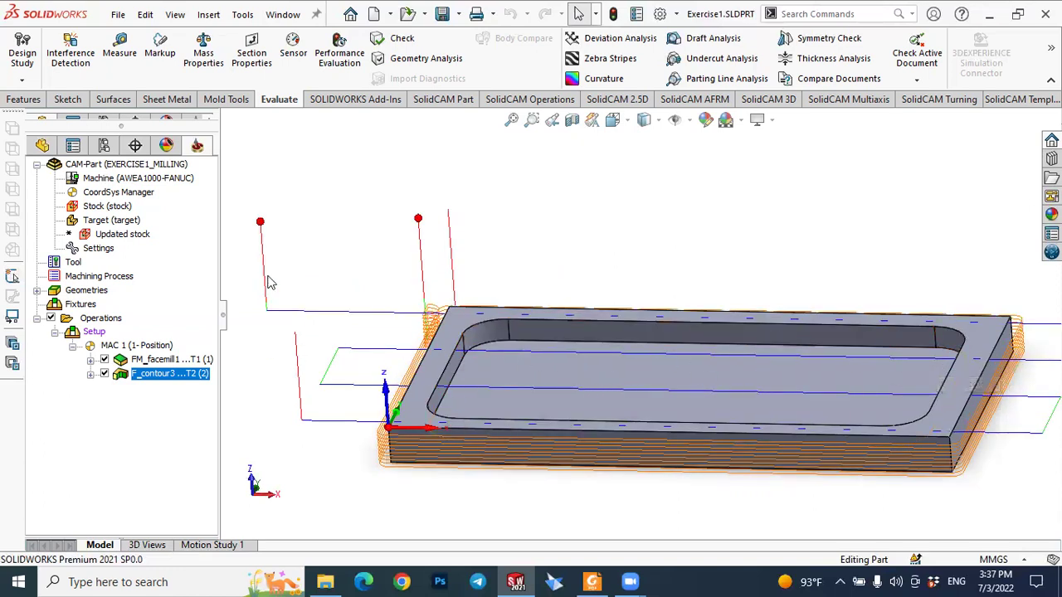
{"action": "left_click", "coordinate": [104, 374]}
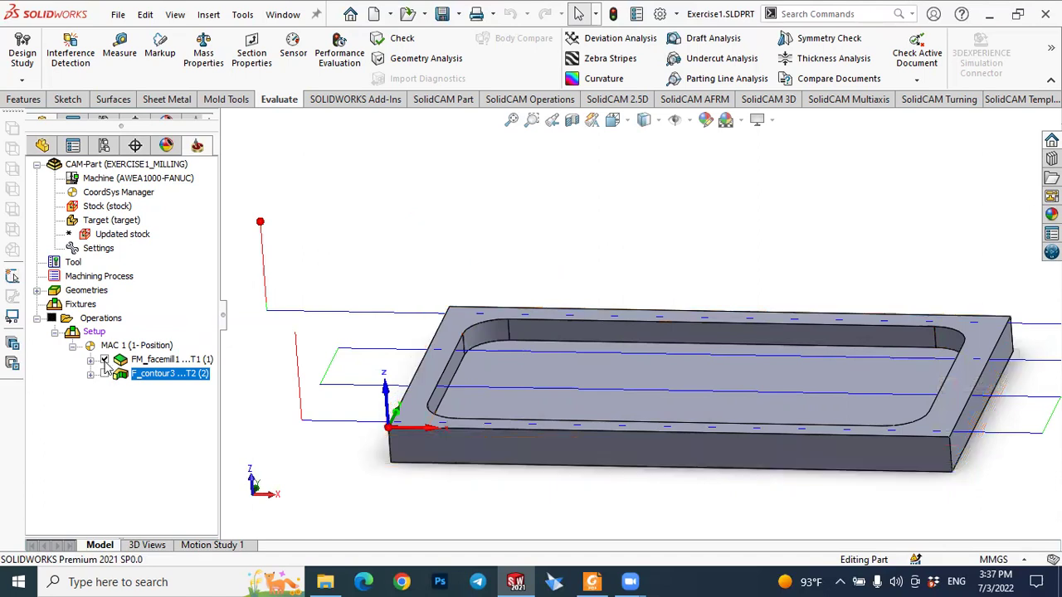
{"action": "left_click", "coordinate": [104, 360]}
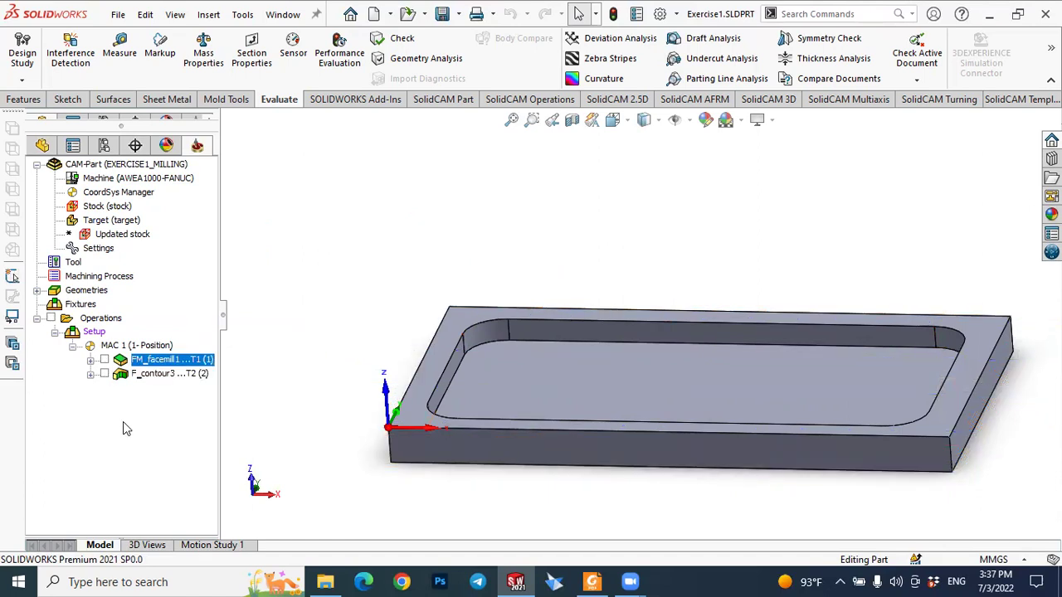
Preview the stock model and the target model in 3D.
{"action": "left_click", "coordinate": [101, 207]}
{"action": "right_click", "coordinate": [102, 209]}
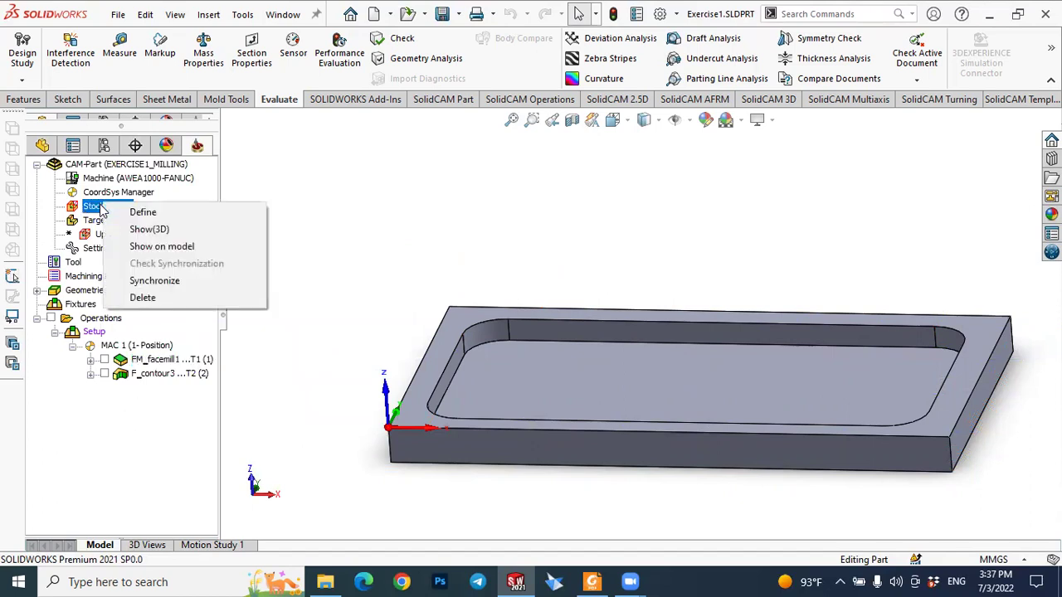
{"action": "left_click", "coordinate": [158, 232]}
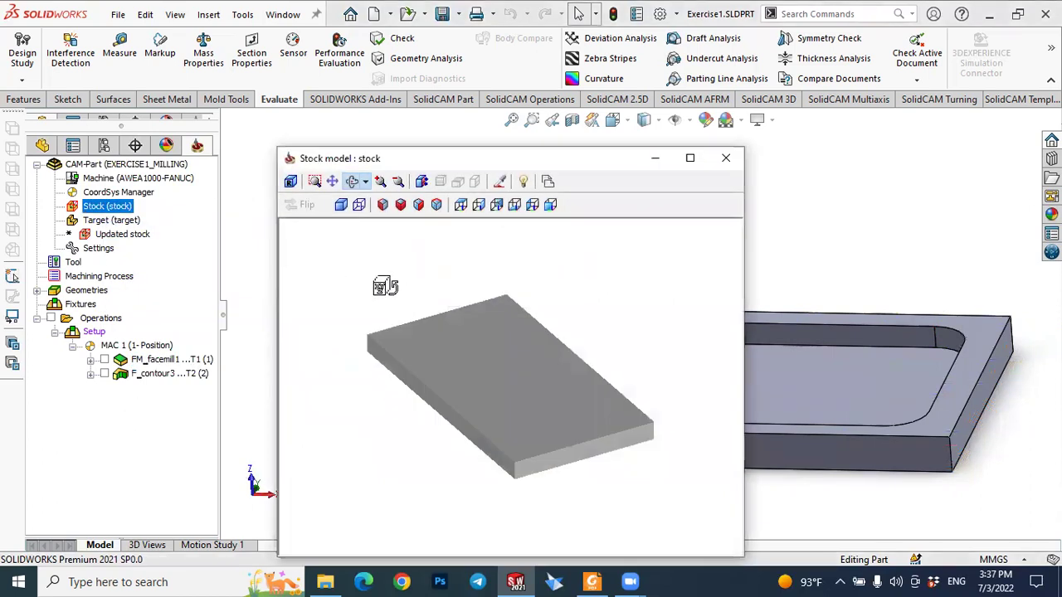
{"action": "left_click", "coordinate": [727, 160]}
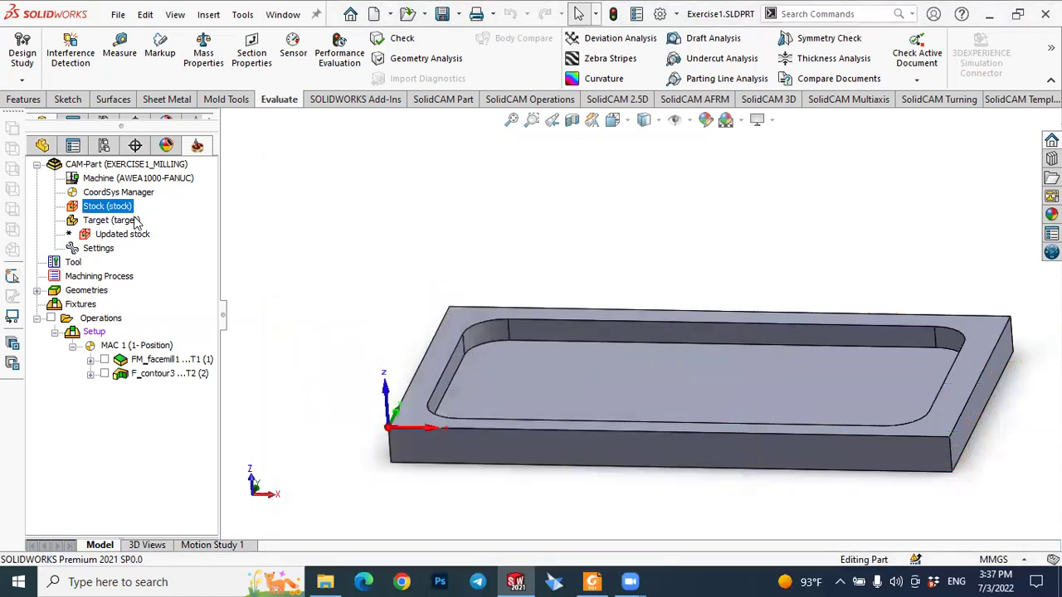
{"action": "left_click", "coordinate": [137, 220]}
{"action": "right_click", "coordinate": [137, 220]}
{"action": "left_click", "coordinate": [179, 239]}
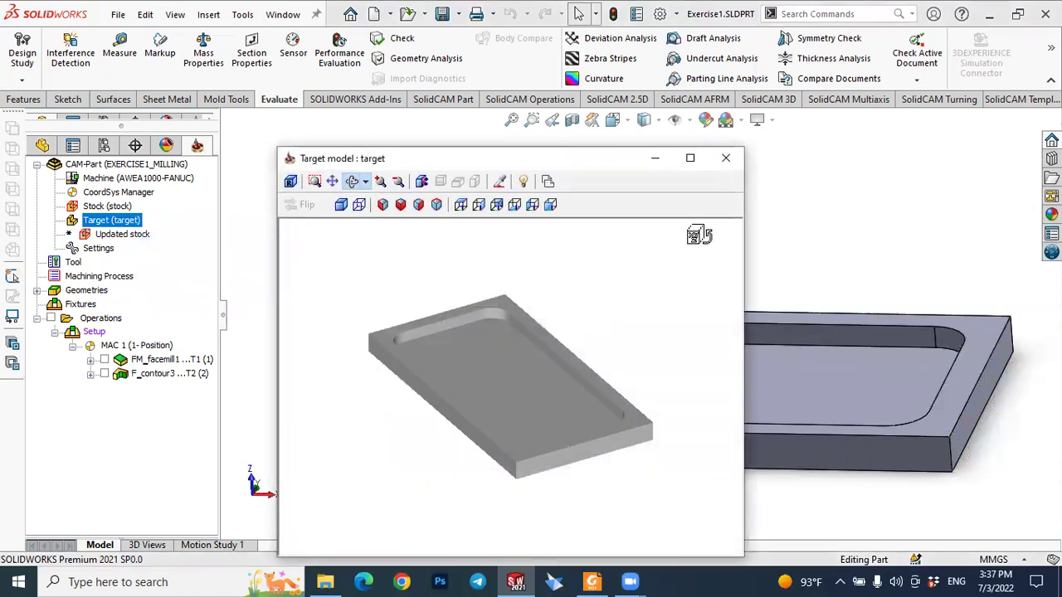
{"action": "left_click", "coordinate": [727, 157]}
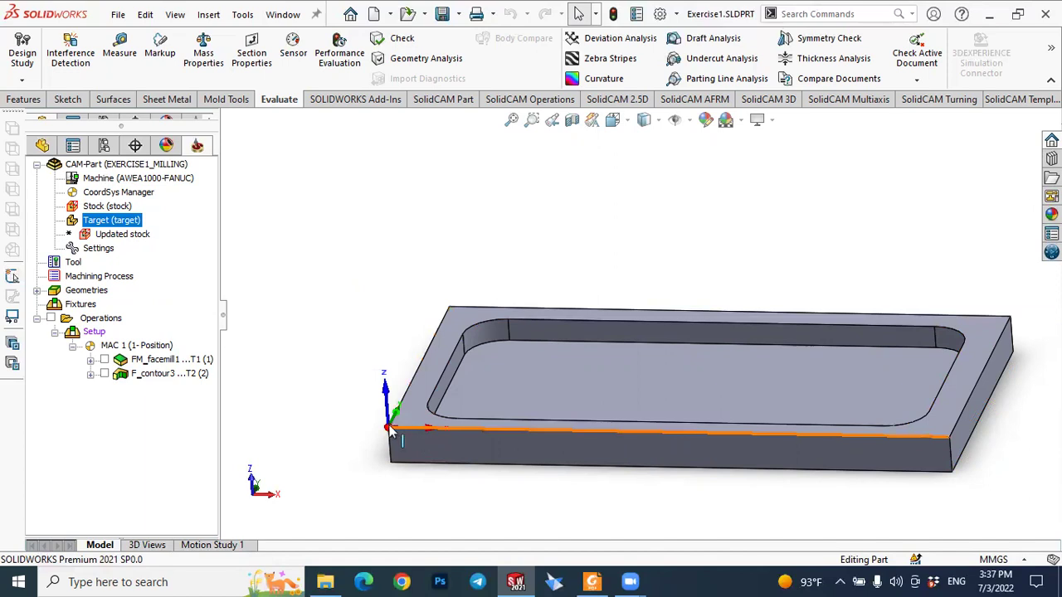
Review tool 1 and end mill tool 2 in the part's tool table.
{"action": "left_click", "coordinate": [75, 262]}
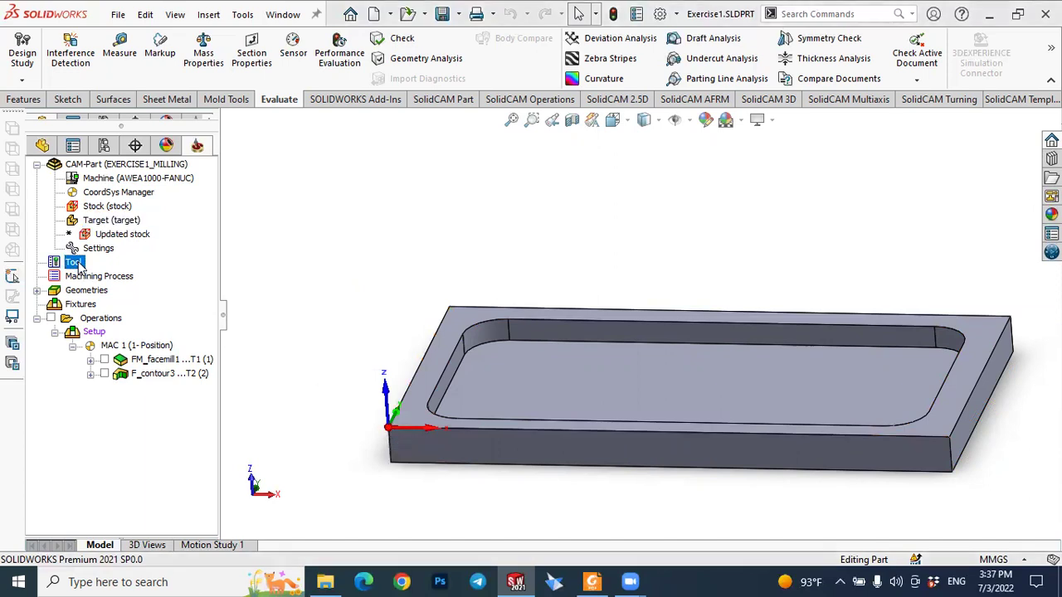
{"action": "double_click", "coordinate": [75, 262]}
{"action": "left_click", "coordinate": [79, 155]}
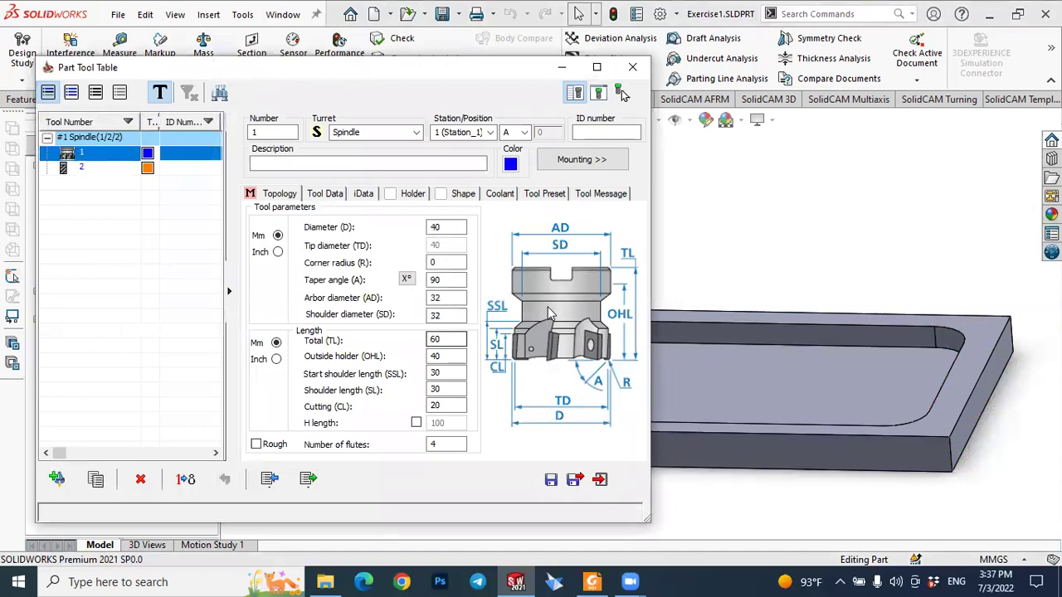
{"action": "left_click", "coordinate": [83, 168]}
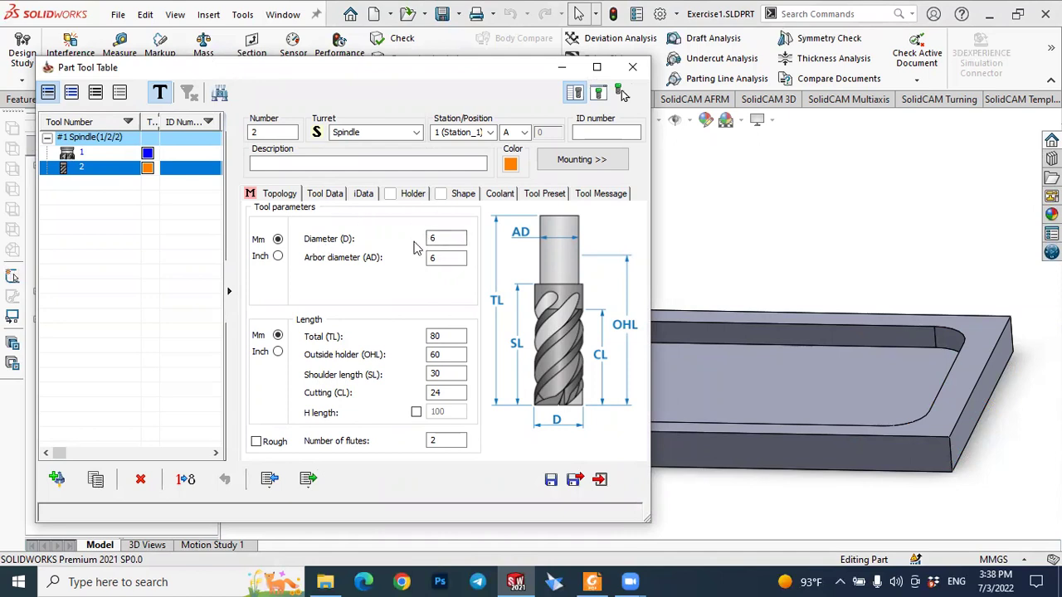
{"action": "left_click_drag", "start_coordinate": [501, 73], "coordinate": [366, 71]}
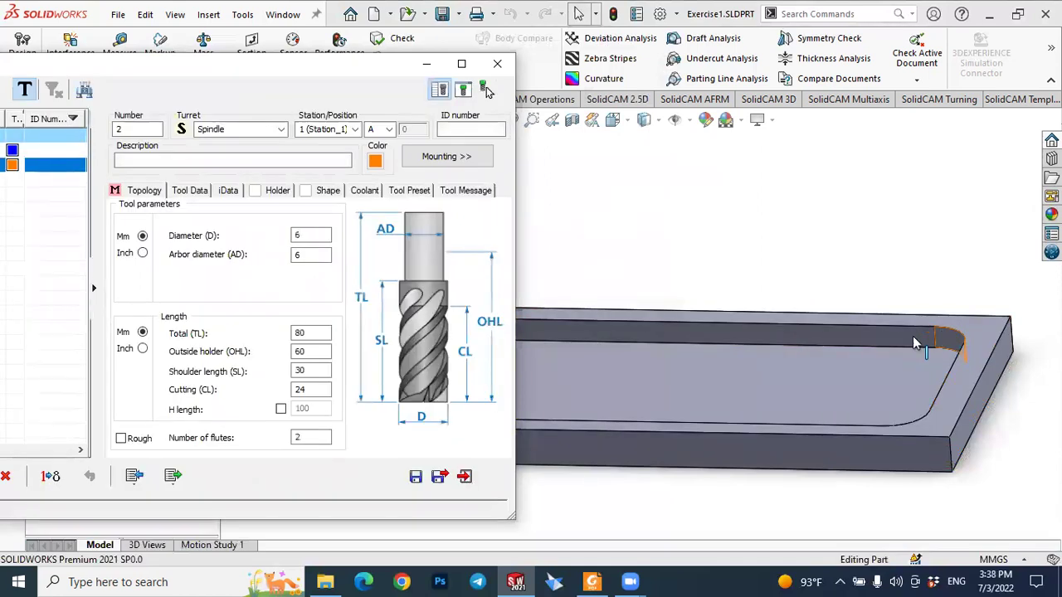
{"action": "left_click_drag", "start_coordinate": [244, 72], "coordinate": [461, 87]}
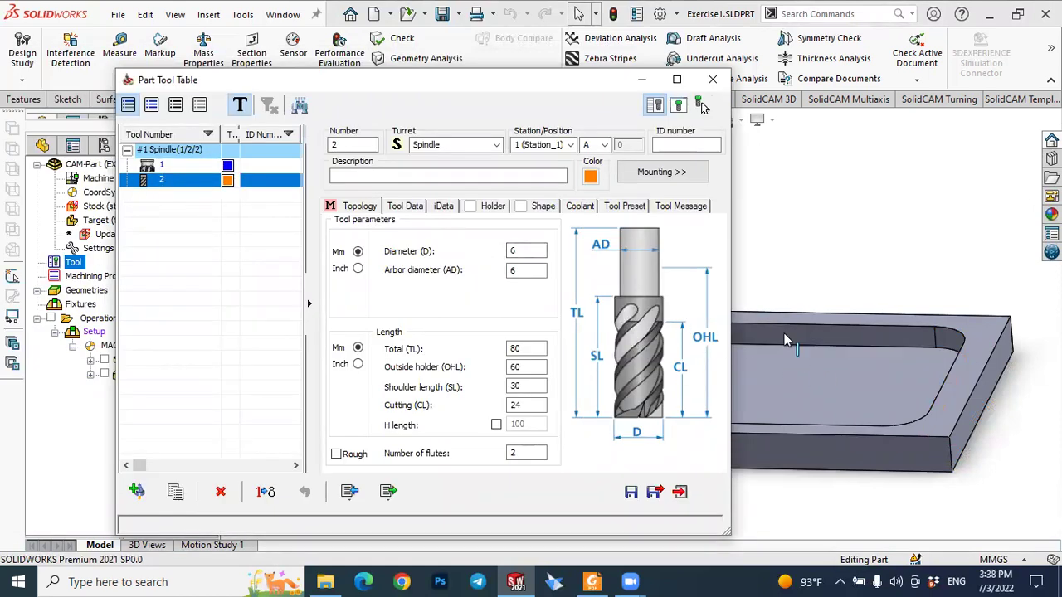
{"action": "left_click", "coordinate": [711, 78]}
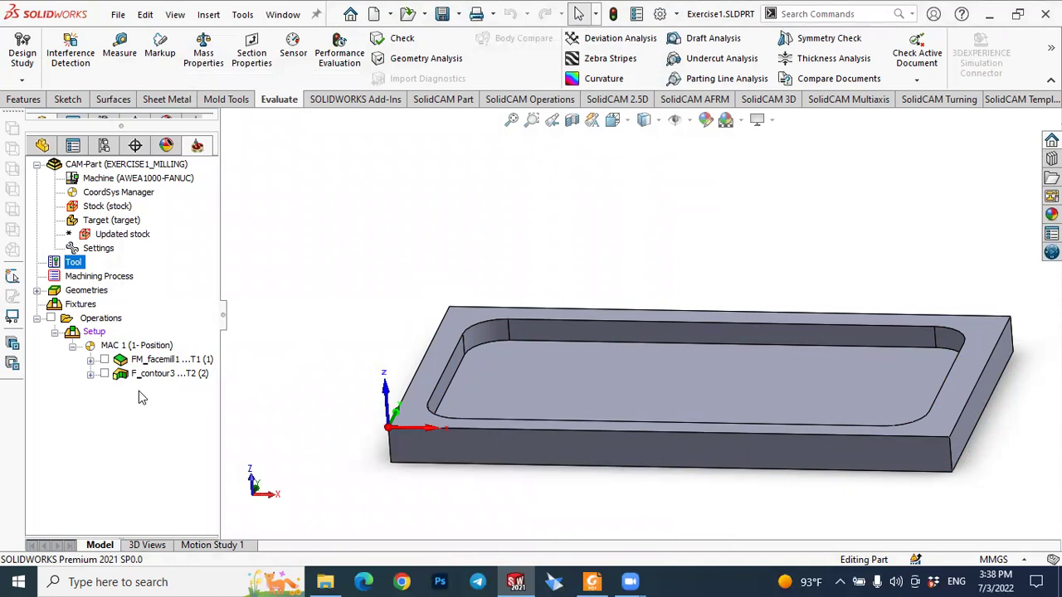
Add a new Pocket milling operation from the Operations menu.
{"action": "left_click", "coordinate": [101, 321]}
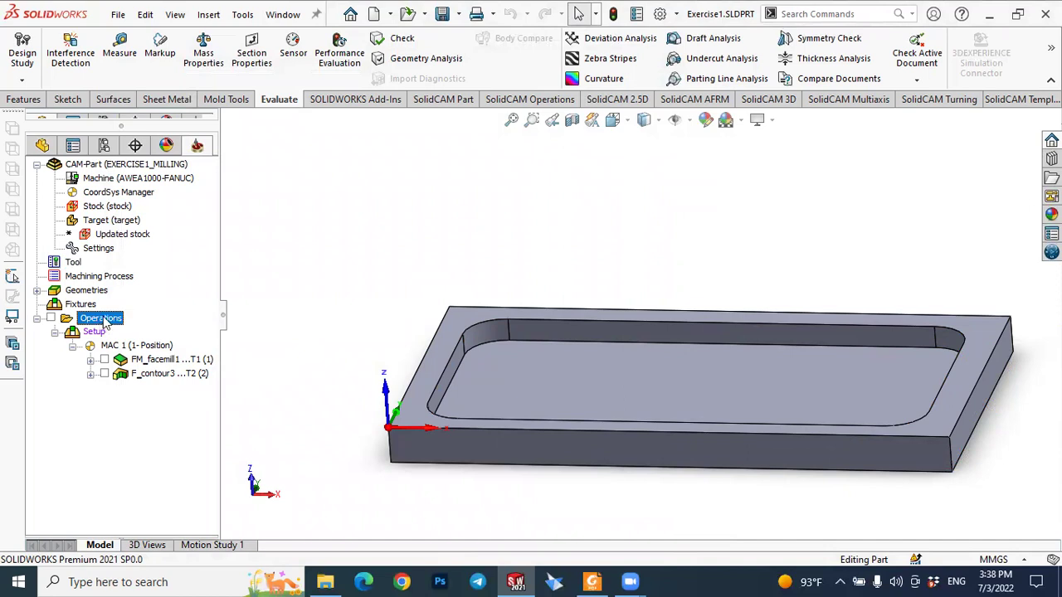
{"action": "right_click", "coordinate": [104, 322]}
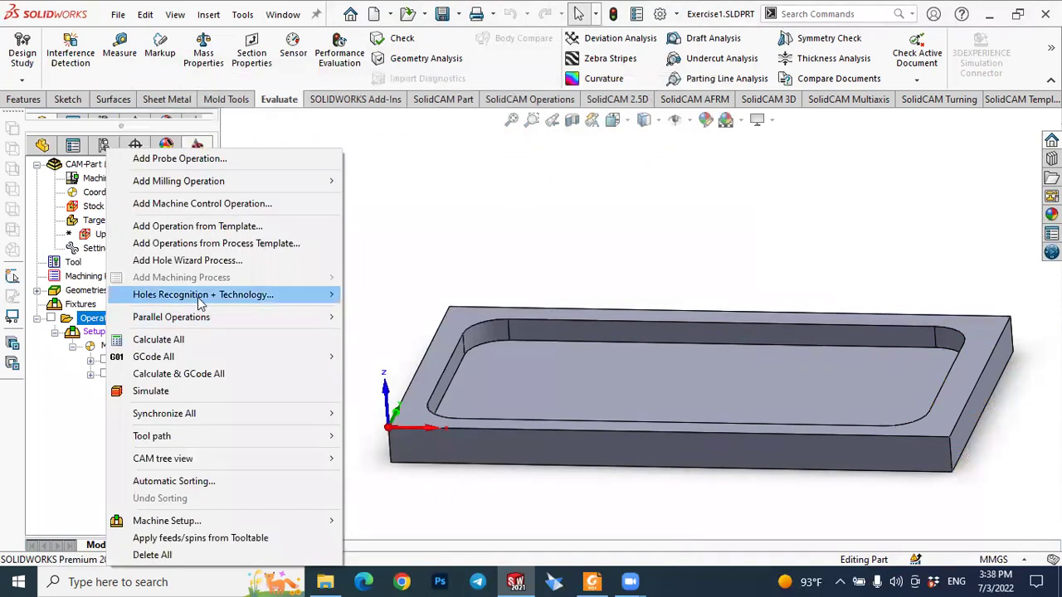
{"action": "mouse_move", "coordinate": [203, 181]}
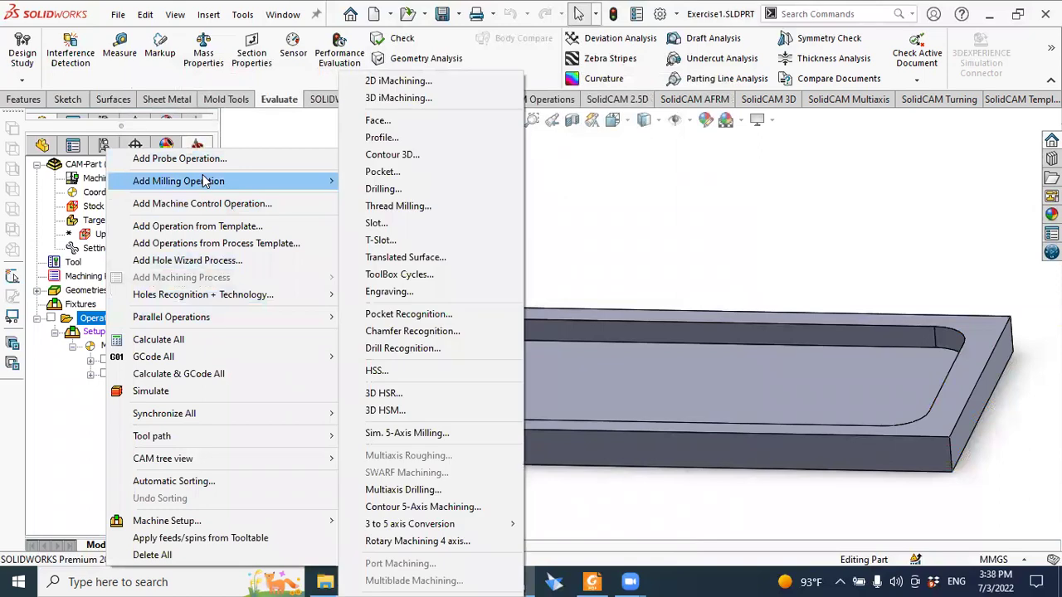
{"action": "left_click", "coordinate": [383, 172]}
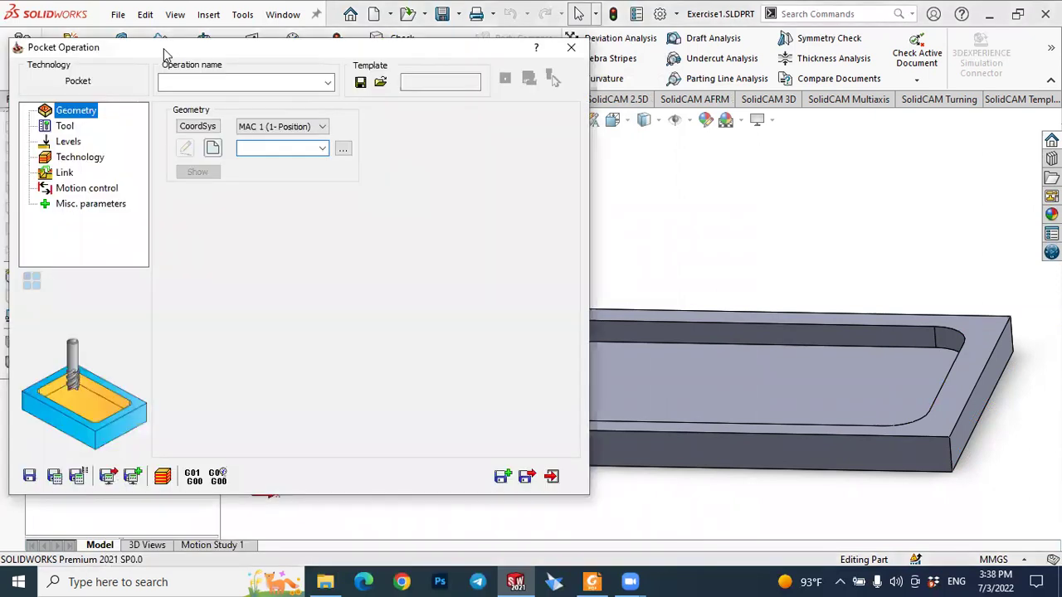
{"action": "left_click_drag", "start_coordinate": [164, 55], "coordinate": [225, 56]}
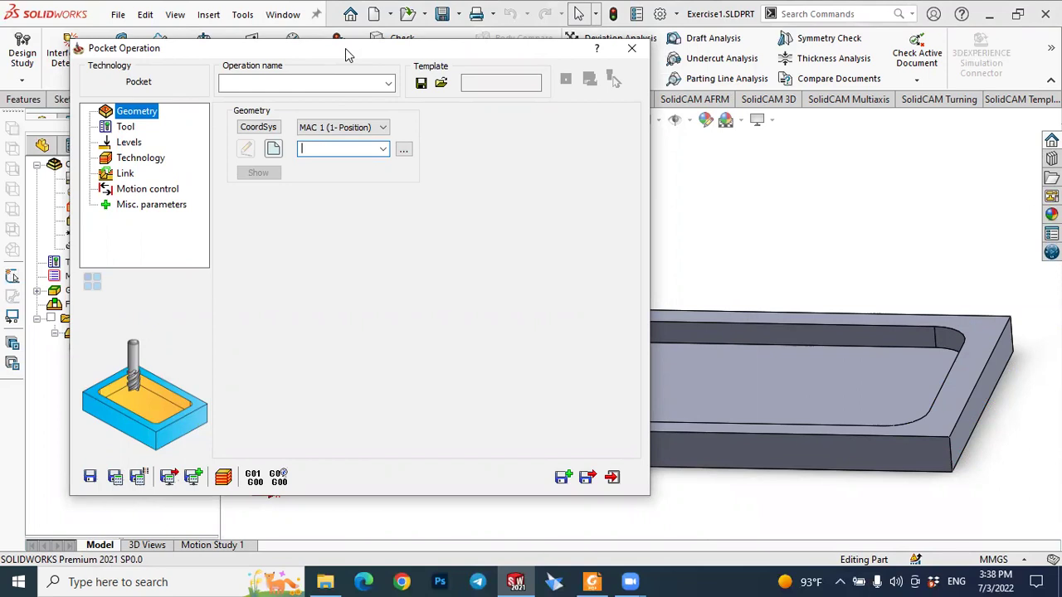
{"action": "left_click_drag", "start_coordinate": [325, 53], "coordinate": [300, 58]}
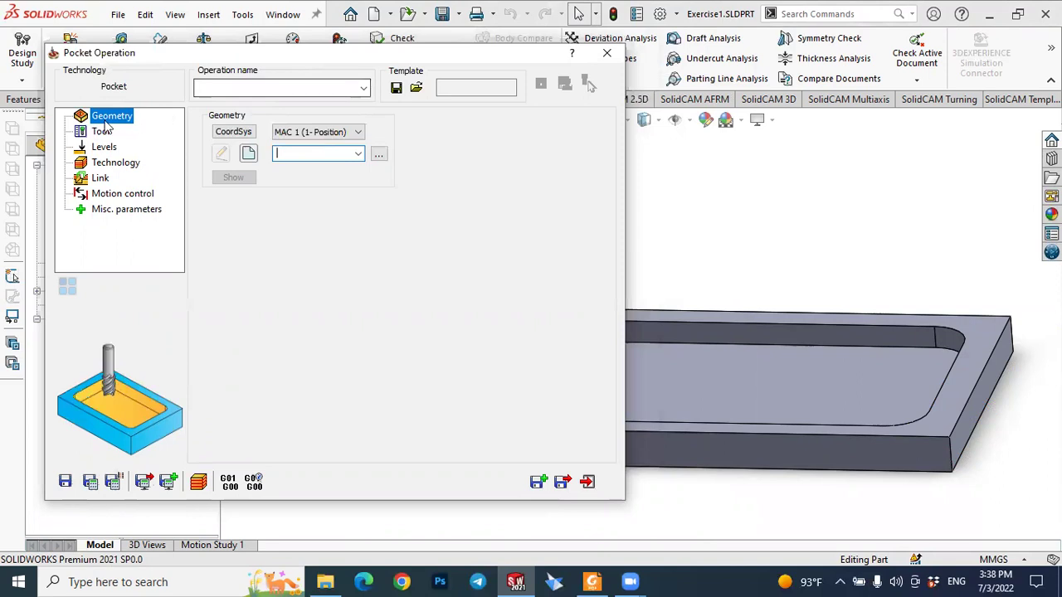
Chain the pocket's top-edge outline as geometry contour5, check it from several angles, and confirm.
{"action": "left_click", "coordinate": [249, 154]}
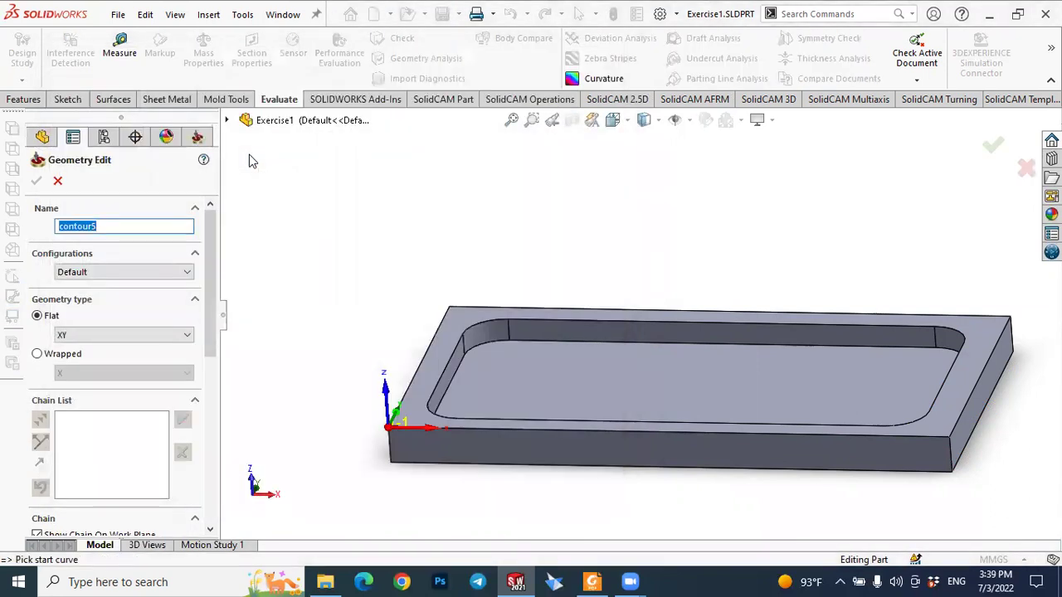
{"action": "left_click_drag", "start_coordinate": [207, 246], "coordinate": [204, 364]}
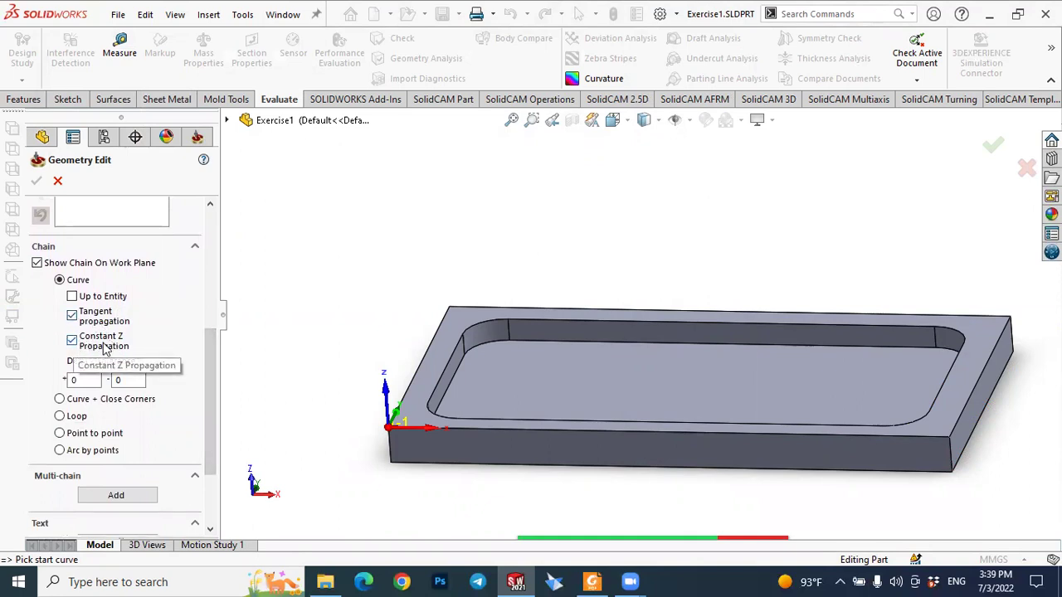
{"action": "scroll", "coordinate": [473, 367], "scroll_direction": "down", "scroll_amount": 2}
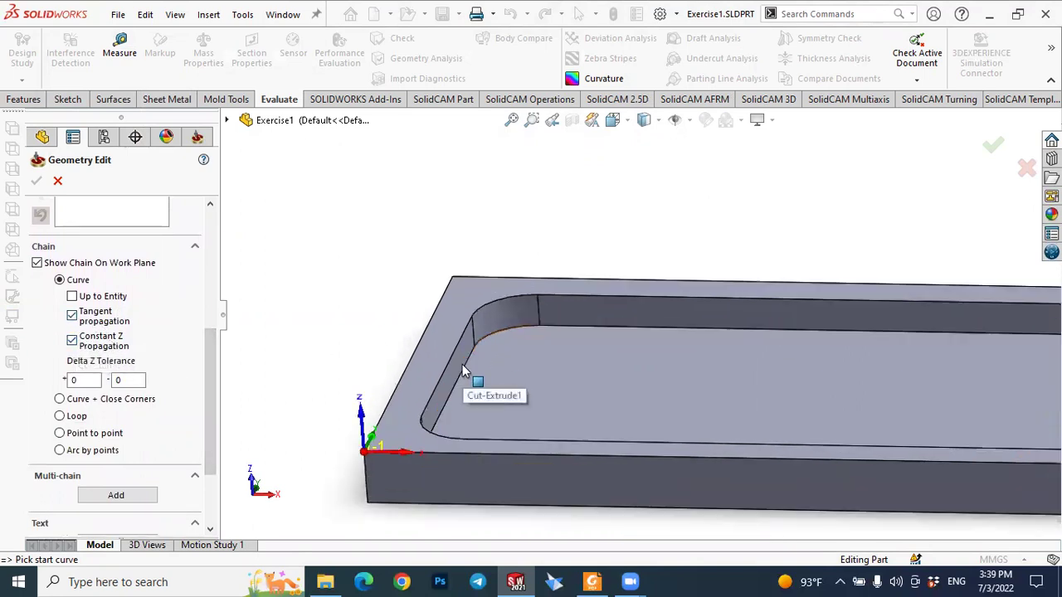
{"action": "left_click", "coordinate": [470, 388]}
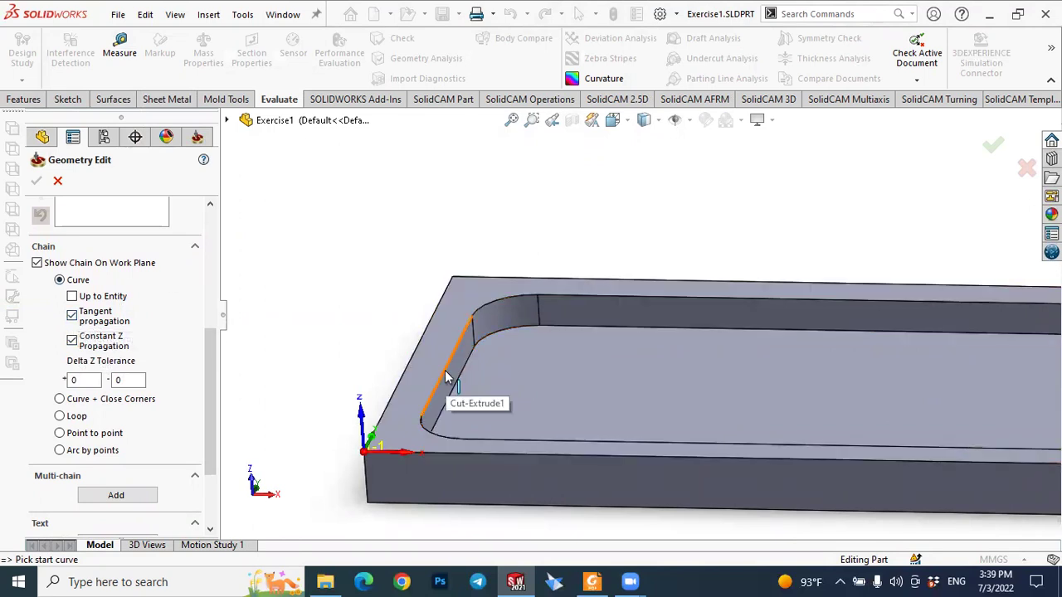
{"action": "left_click", "coordinate": [445, 373]}
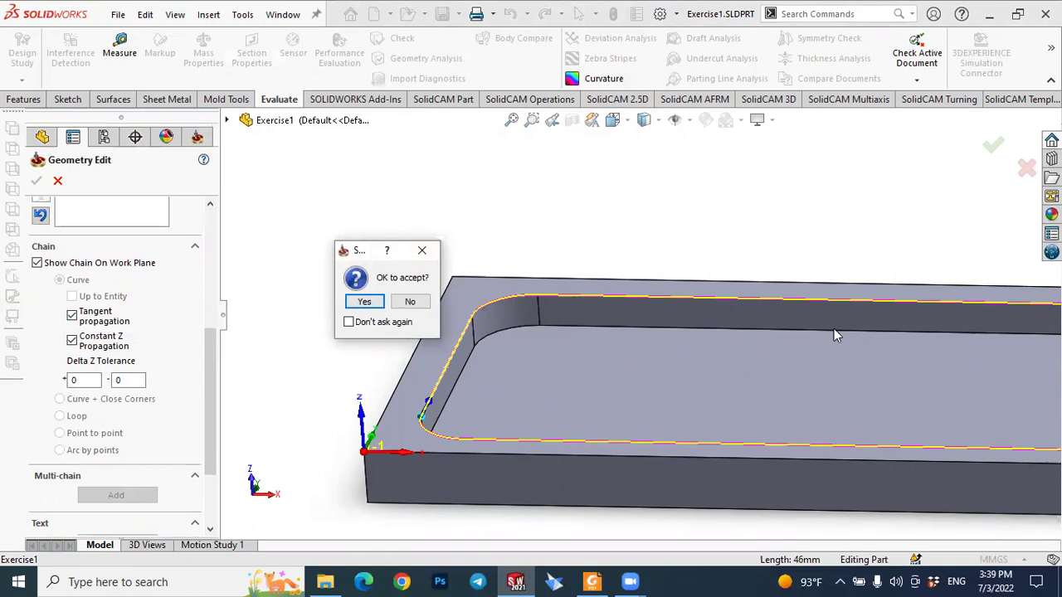
{"action": "left_click", "coordinate": [364, 302]}
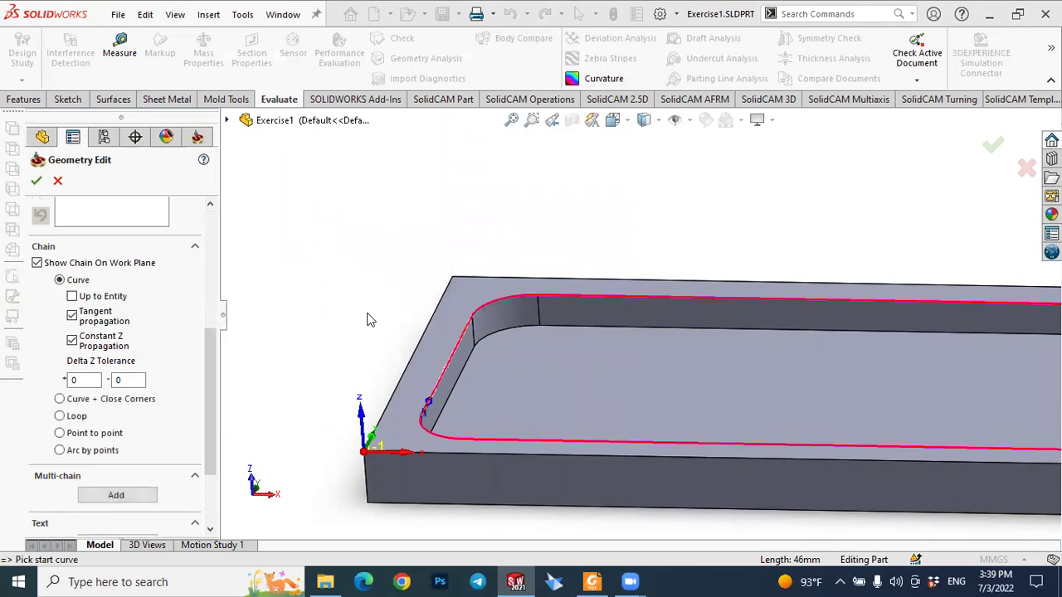
{"action": "middle_click_drag", "start_coordinate": [836, 273], "coordinate": [595, 311]}
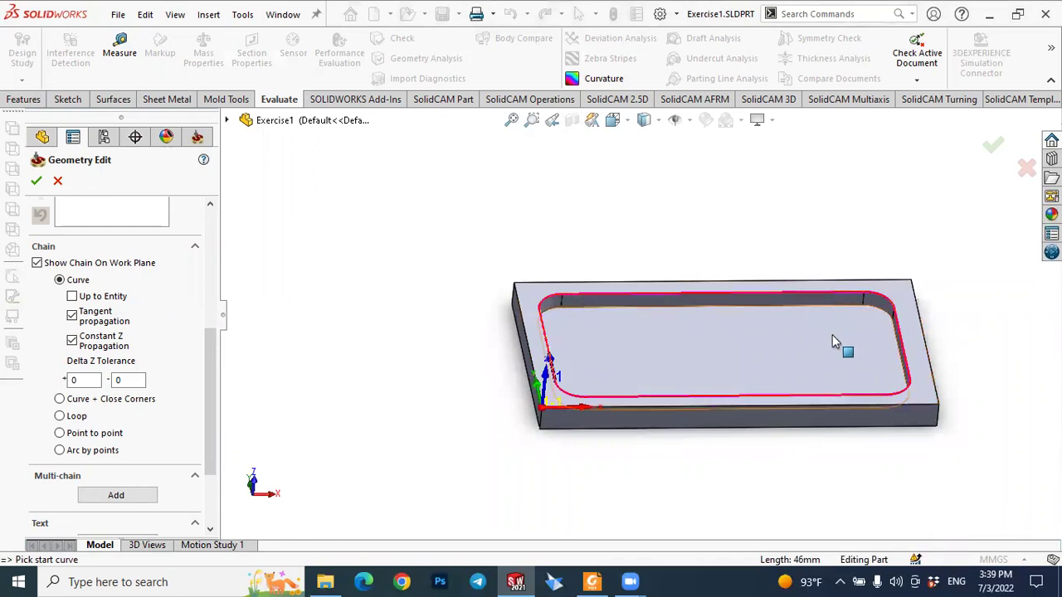
{"action": "middle_click_drag", "start_coordinate": [964, 415], "coordinate": [912, 398]}
{"action": "scroll", "coordinate": [642, 316], "scroll_direction": "down", "scroll_amount": 4}
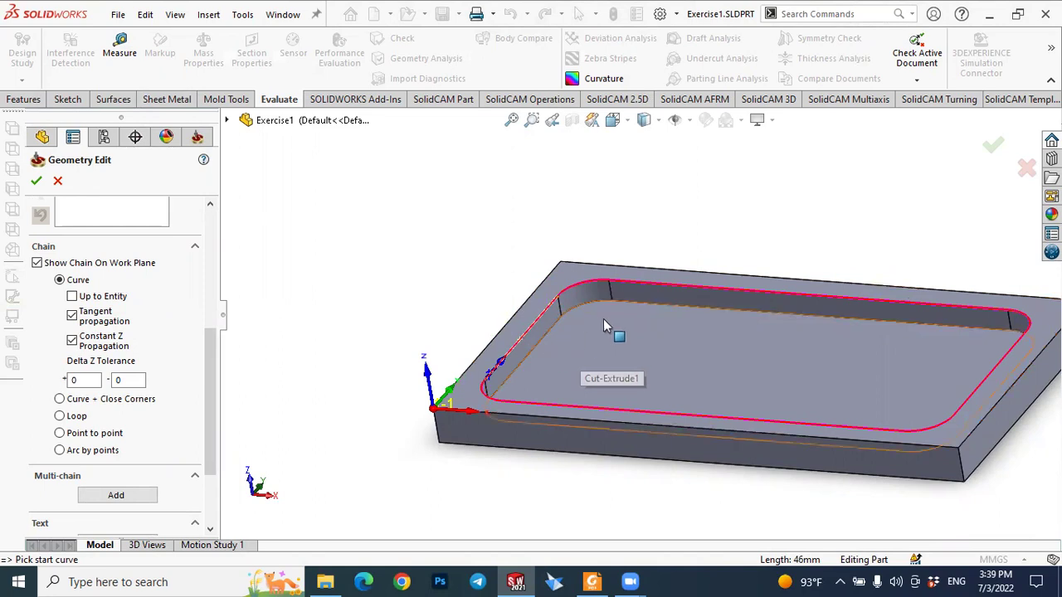
{"action": "middle_click_drag", "start_coordinate": [413, 290], "coordinate": [446, 300]}
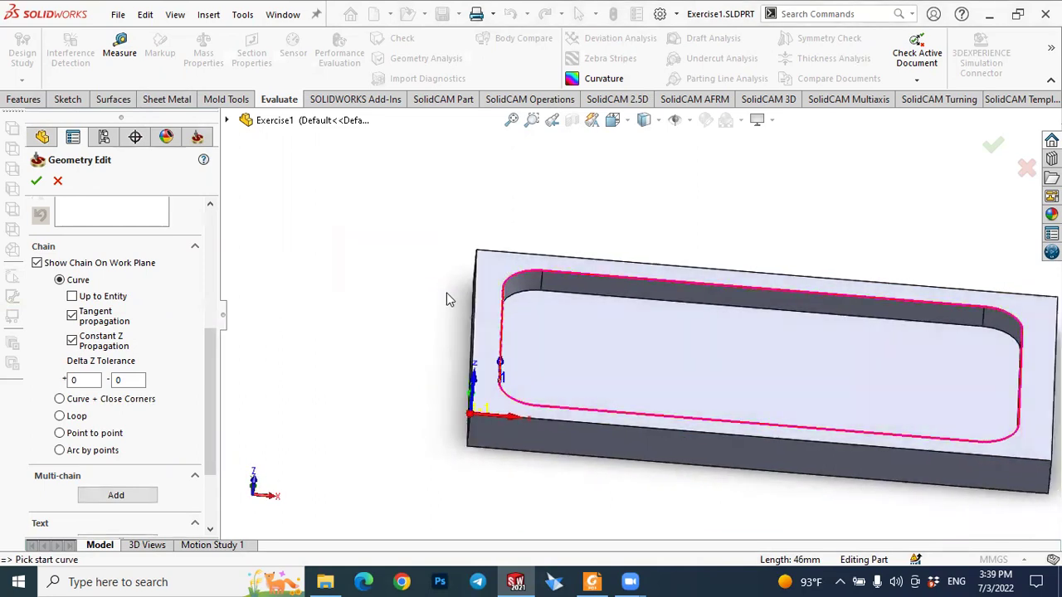
{"action": "left_click", "coordinate": [36, 183]}
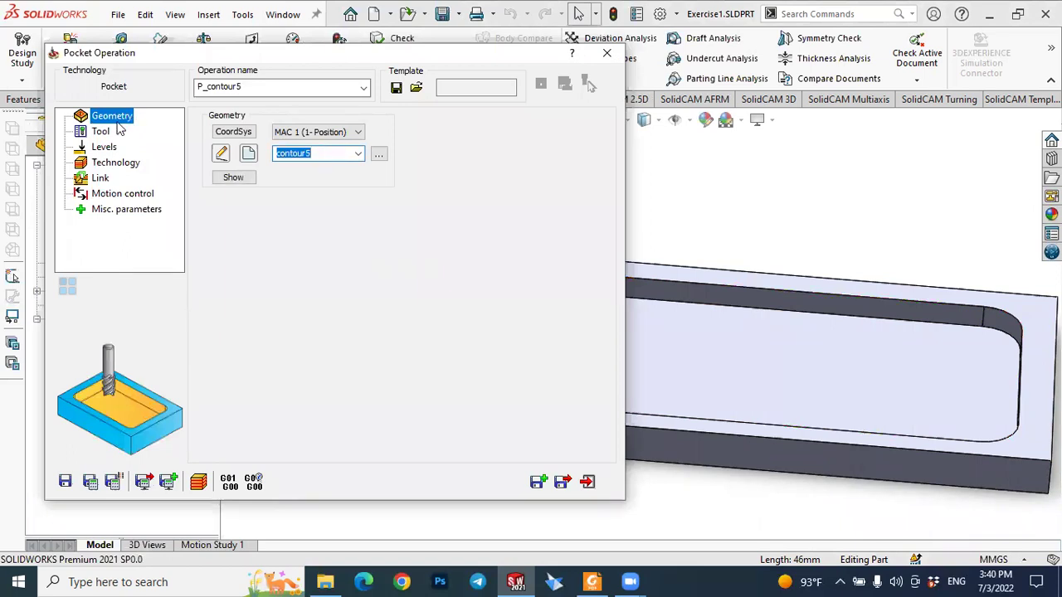
Assign tool 2, the 6 mm end mill with 24 mm cutting length, to P_contour5.
{"action": "left_click", "coordinate": [100, 133]}
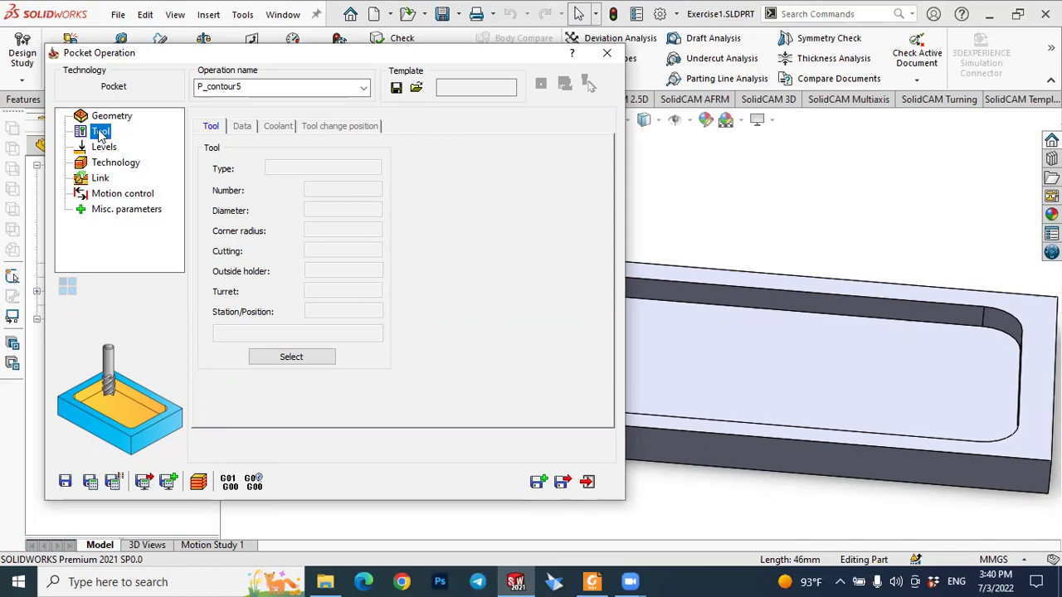
{"action": "left_click", "coordinate": [279, 357]}
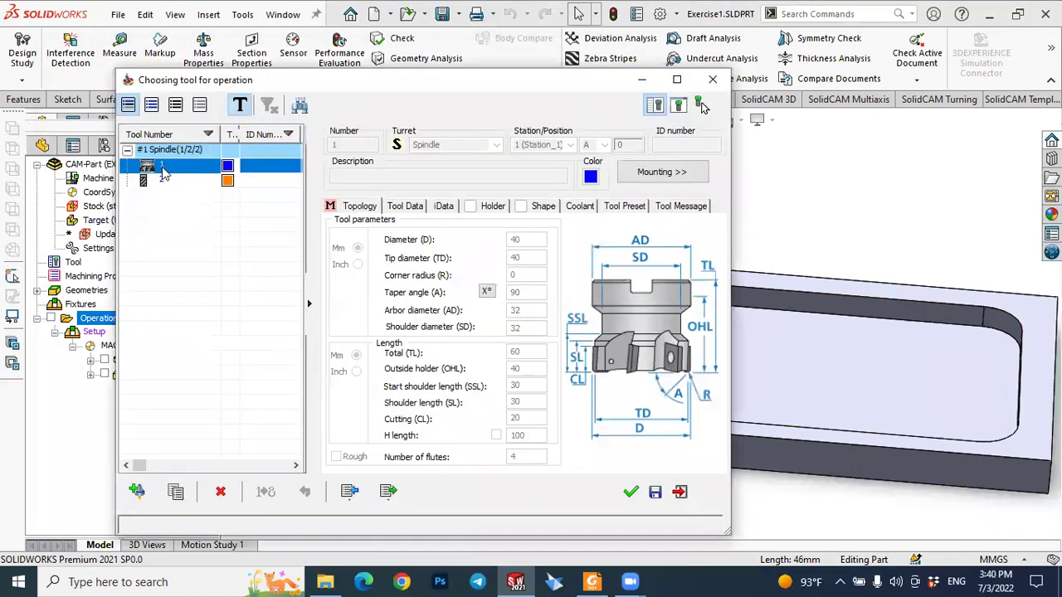
{"action": "left_click", "coordinate": [163, 182]}
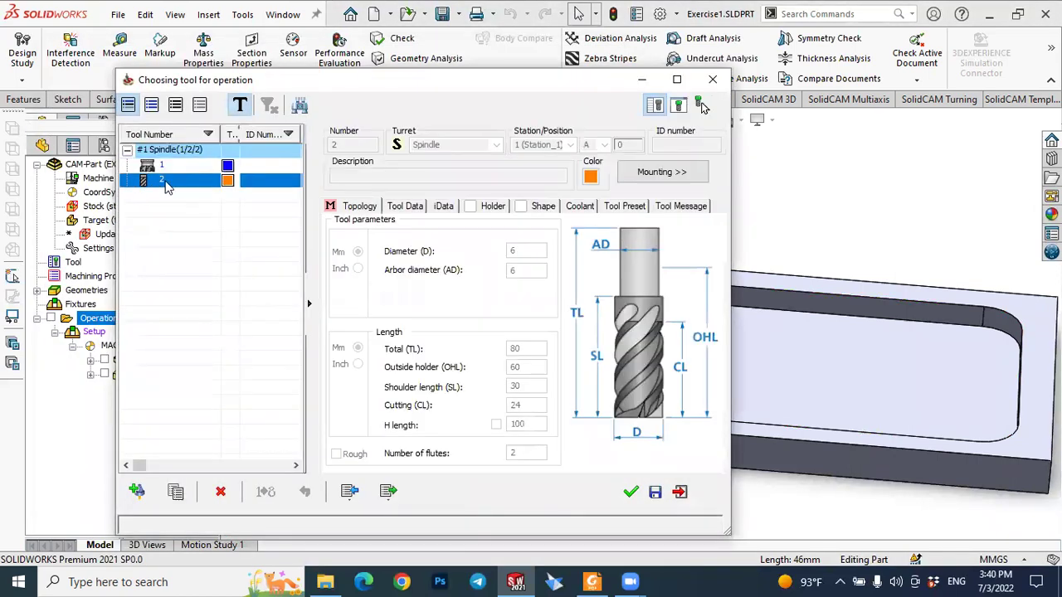
{"action": "left_click", "coordinate": [630, 491]}
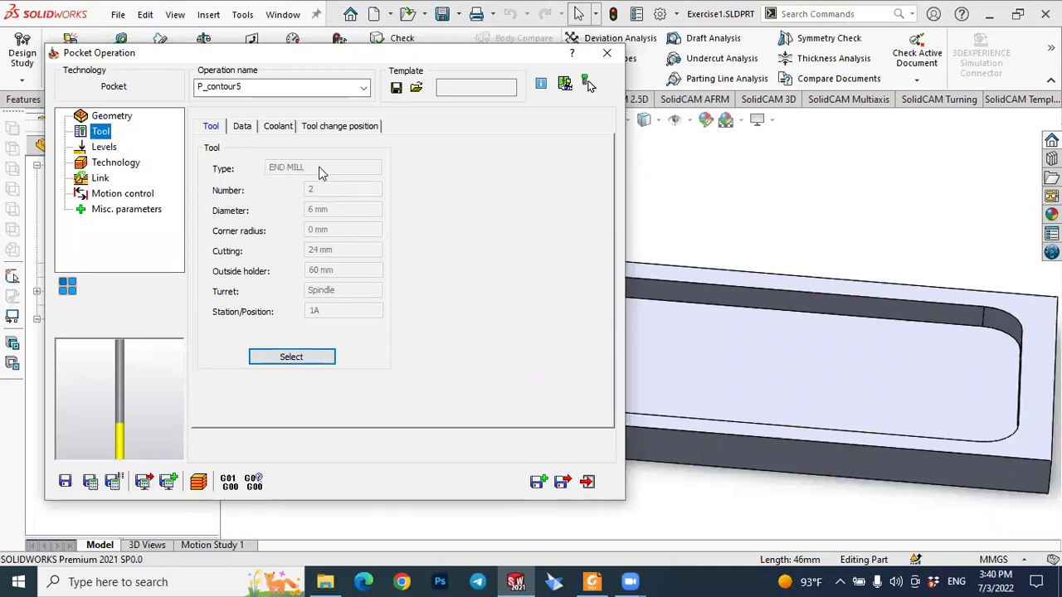
Set the pocket's upper level to 0 by picking the part's top face.
{"action": "left_click", "coordinate": [106, 147]}
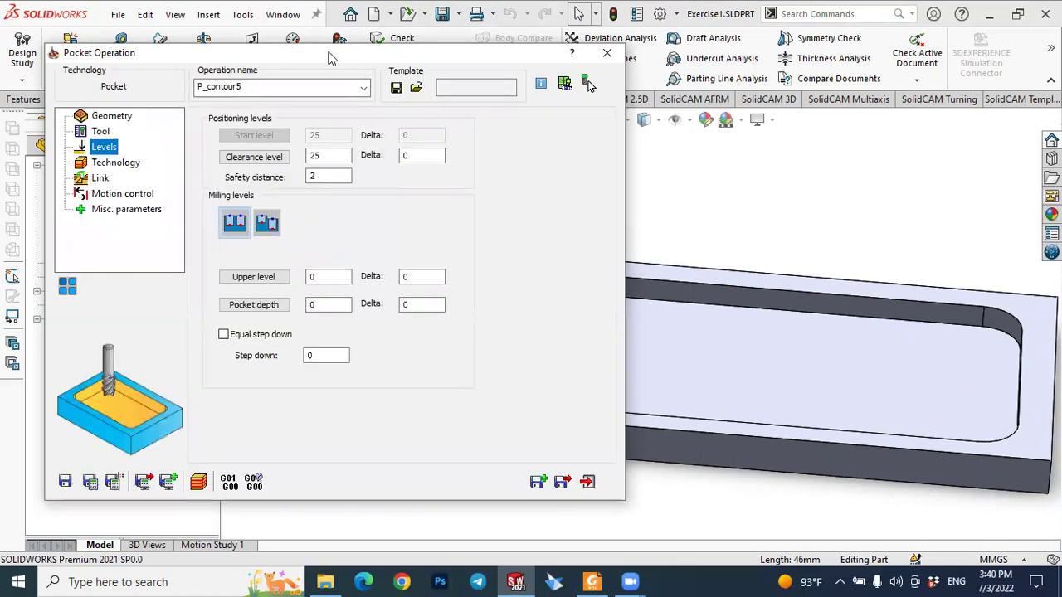
{"action": "left_click_drag", "start_coordinate": [328, 58], "coordinate": [290, 59]}
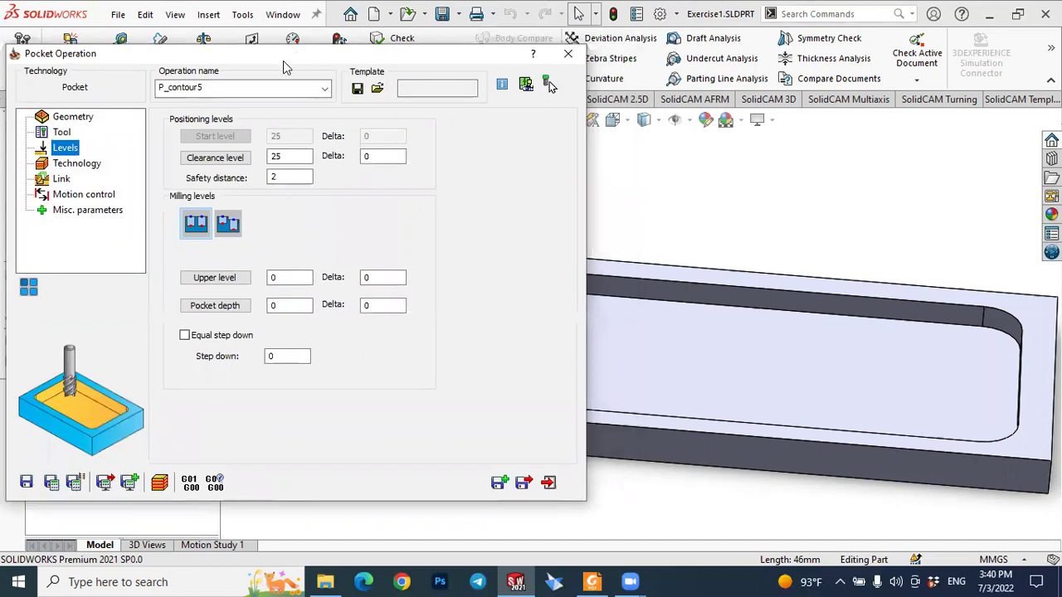
{"action": "left_click", "coordinate": [214, 280]}
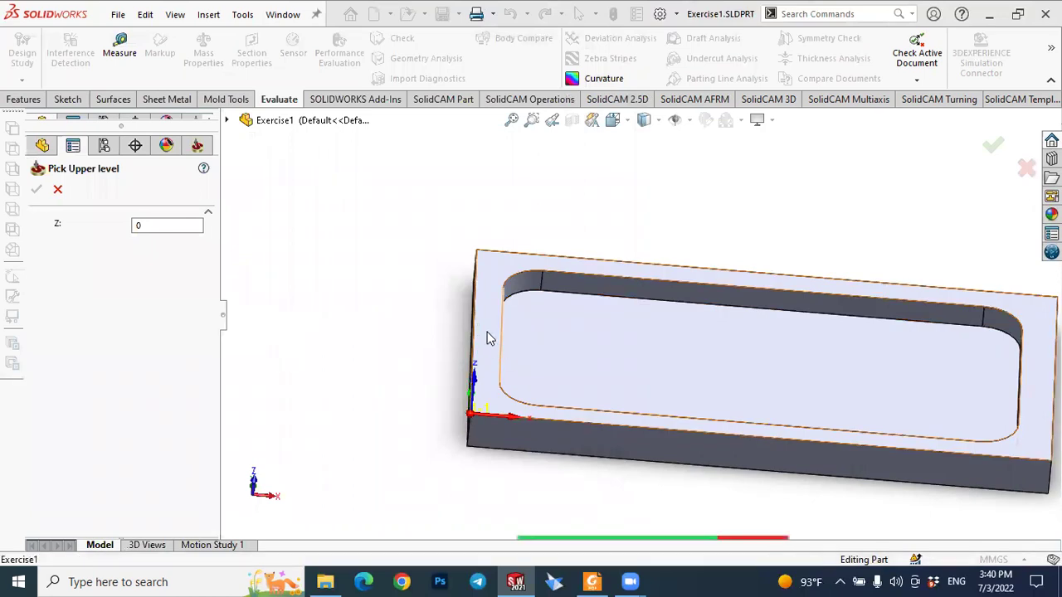
{"action": "left_click", "coordinate": [488, 337]}
{"action": "mouse_move", "coordinate": [428, 367]}
{"action": "middle_mouse_down"}
{"action": "mouse_move", "coordinate": [411, 311]}
{"action": "mouse_move", "coordinate": [431, 322]}
{"action": "mouse_move", "coordinate": [410, 360]}
{"action": "middle_mouse_up"}
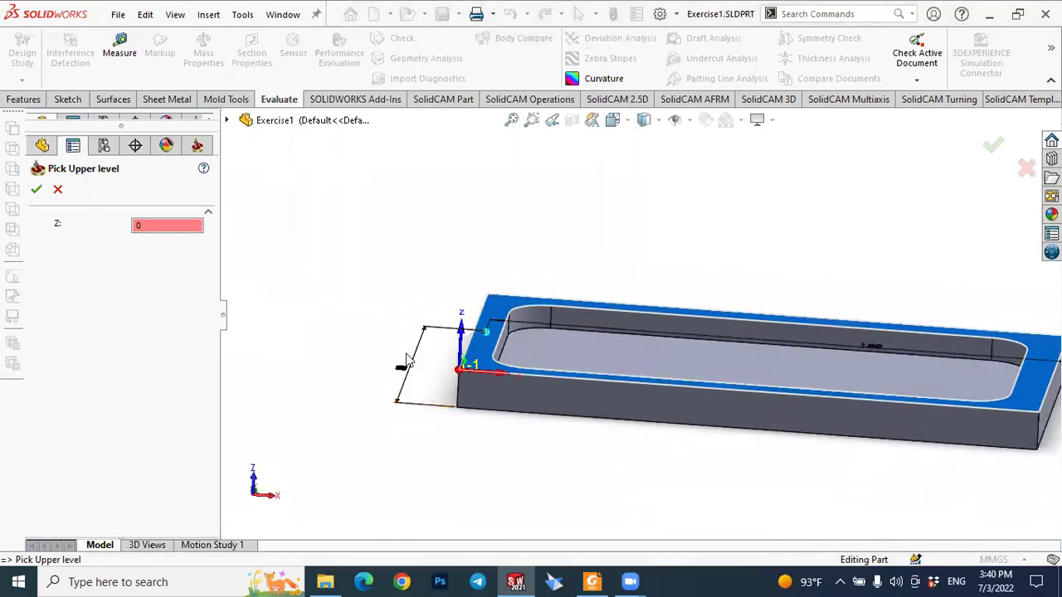
{"action": "left_click", "coordinate": [39, 190]}
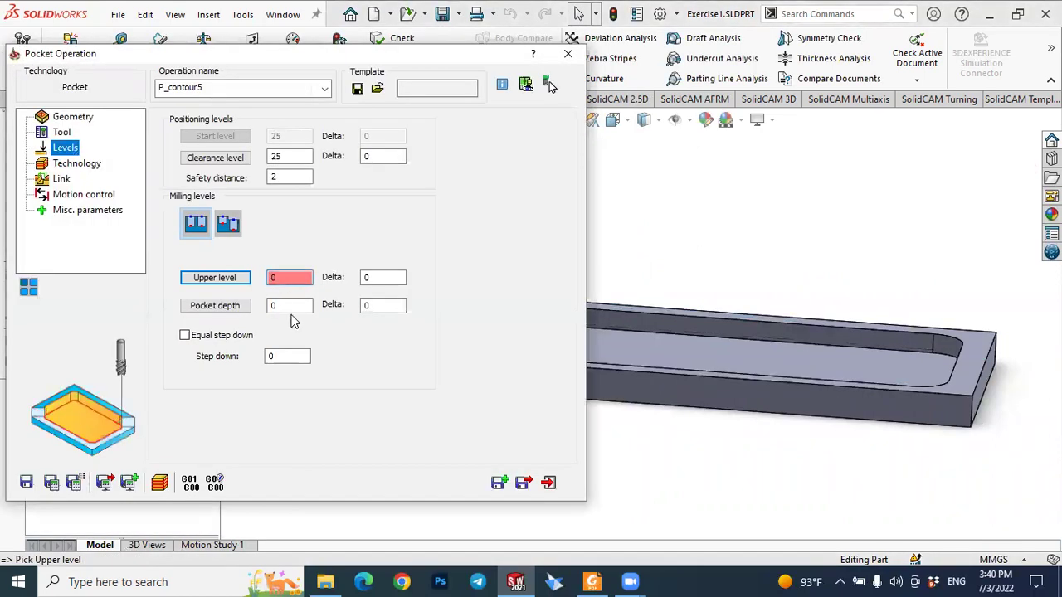
Set the pocket depth to 5 by picking the pocket floor.
{"action": "left_click", "coordinate": [217, 306]}
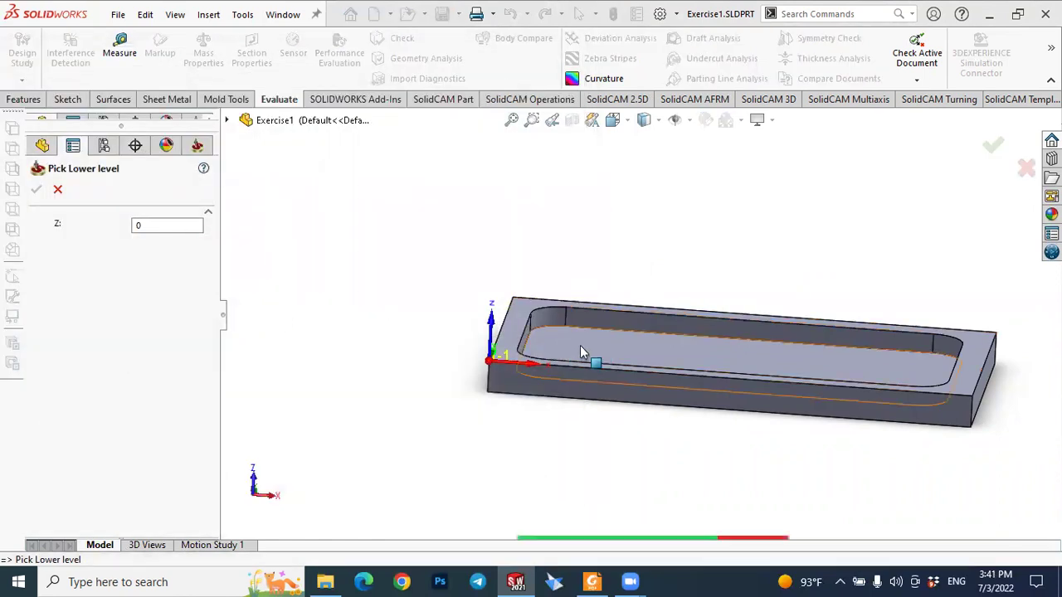
{"action": "left_click", "coordinate": [581, 345]}
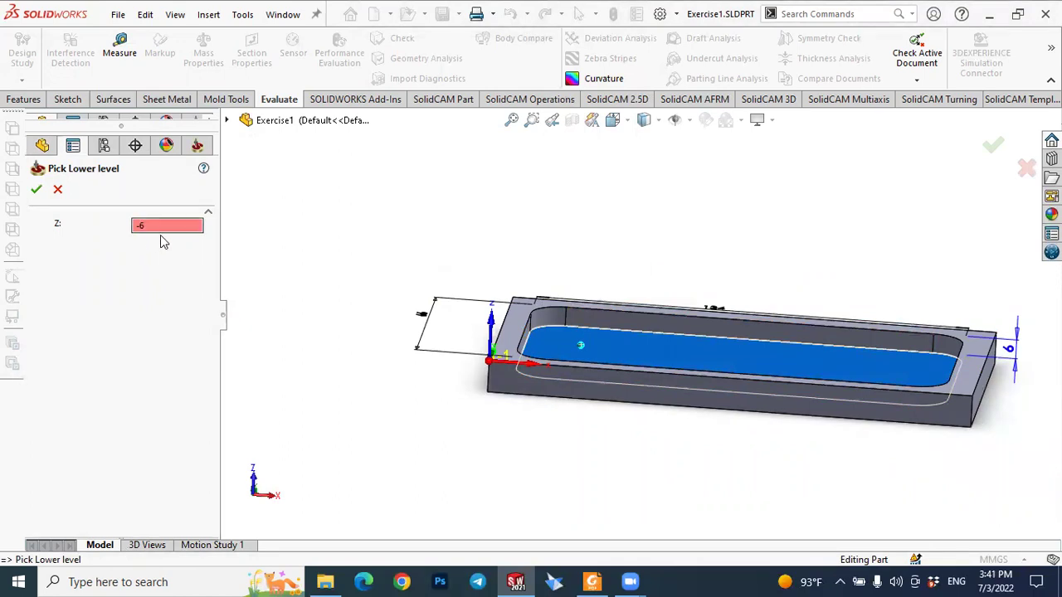
{"action": "left_click", "coordinate": [36, 191]}
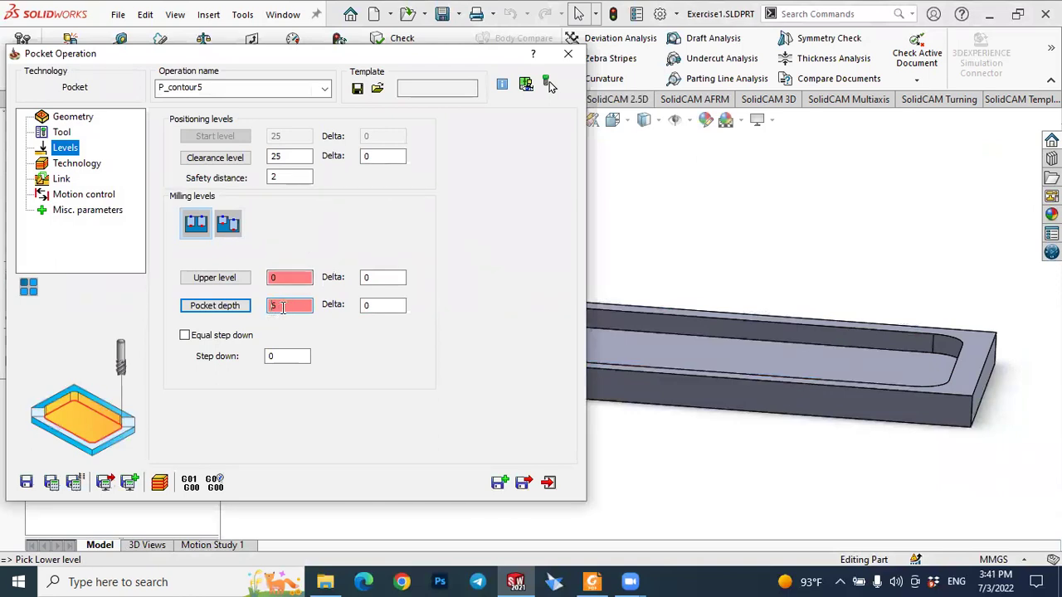
{"action": "left_click", "coordinate": [77, 163]}
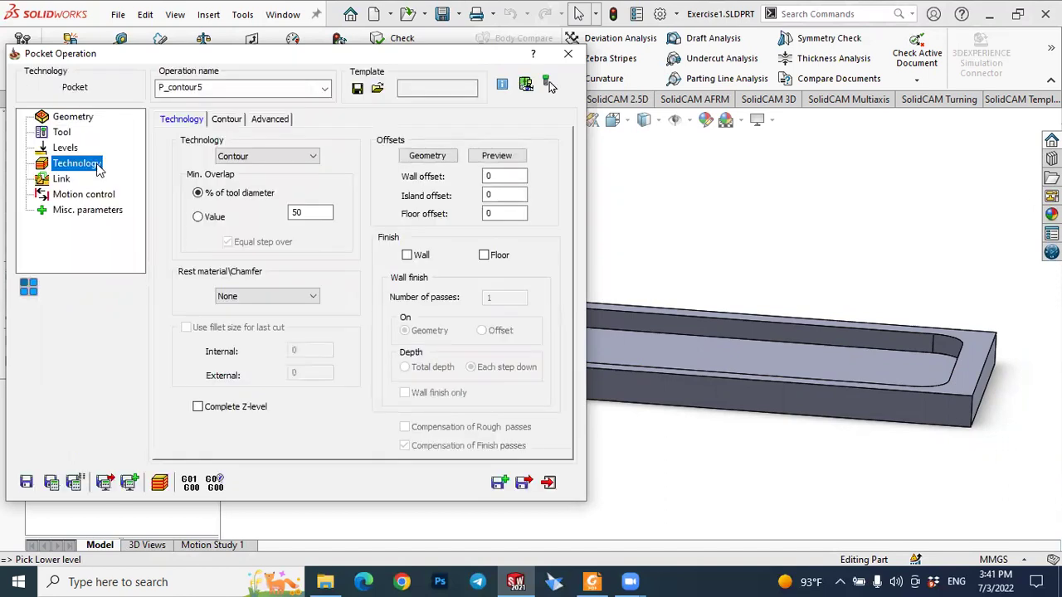
Keep Contour technology, set floor offset to 0.2, and show the contour pattern settings.
{"action": "left_click", "coordinate": [264, 156]}
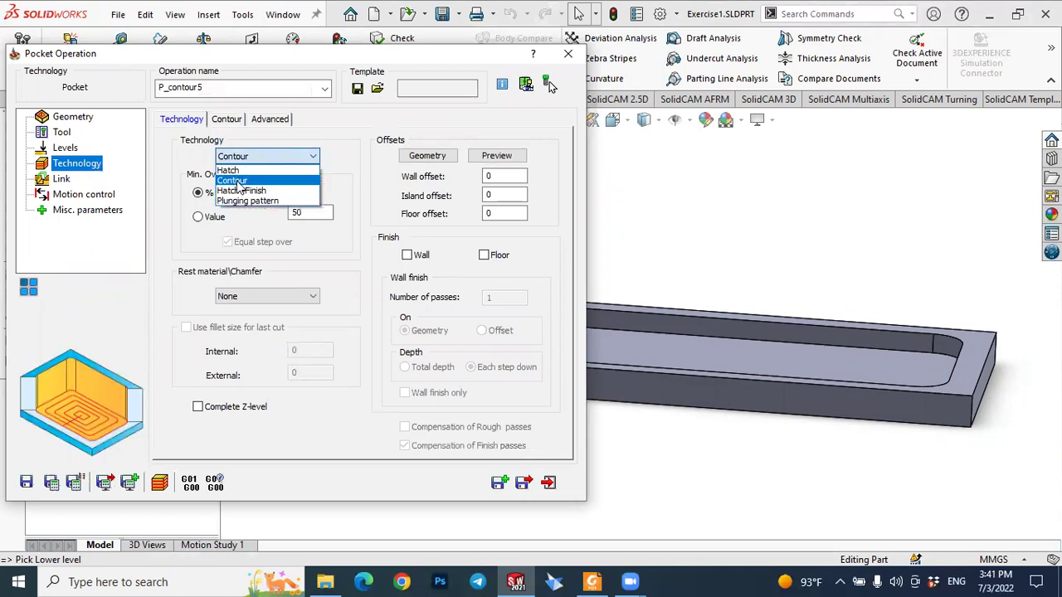
{"action": "left_click", "coordinate": [242, 180]}
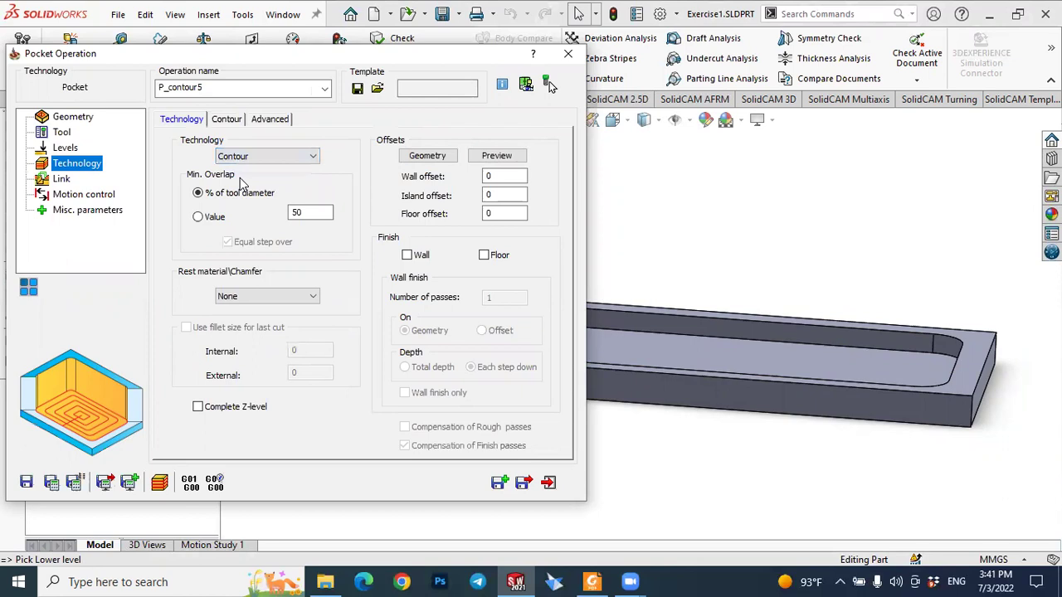
{"action": "double_click", "coordinate": [495, 213]}
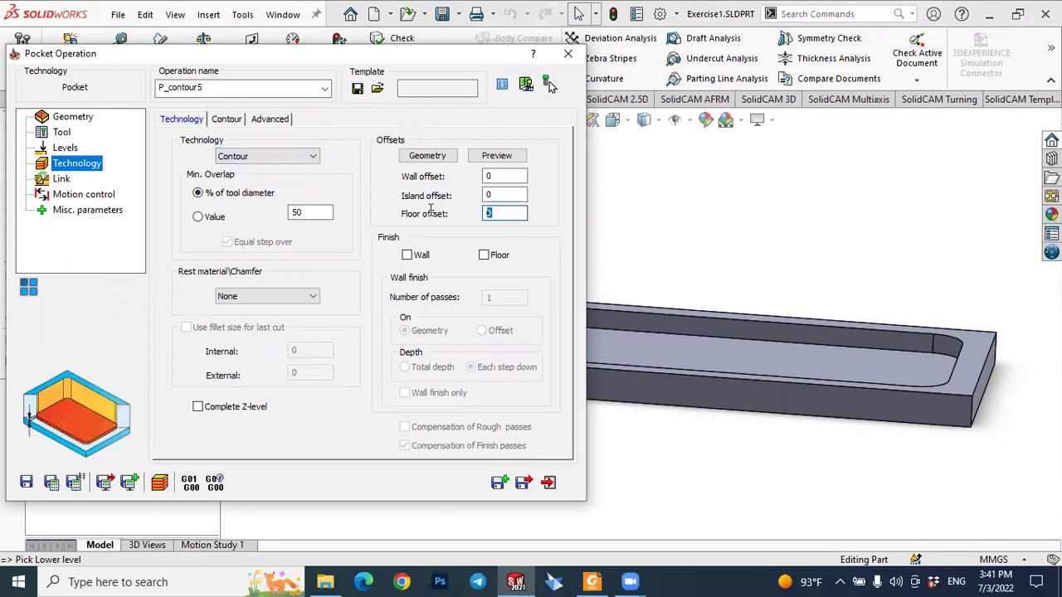
{"action": "type", "text": "0"}
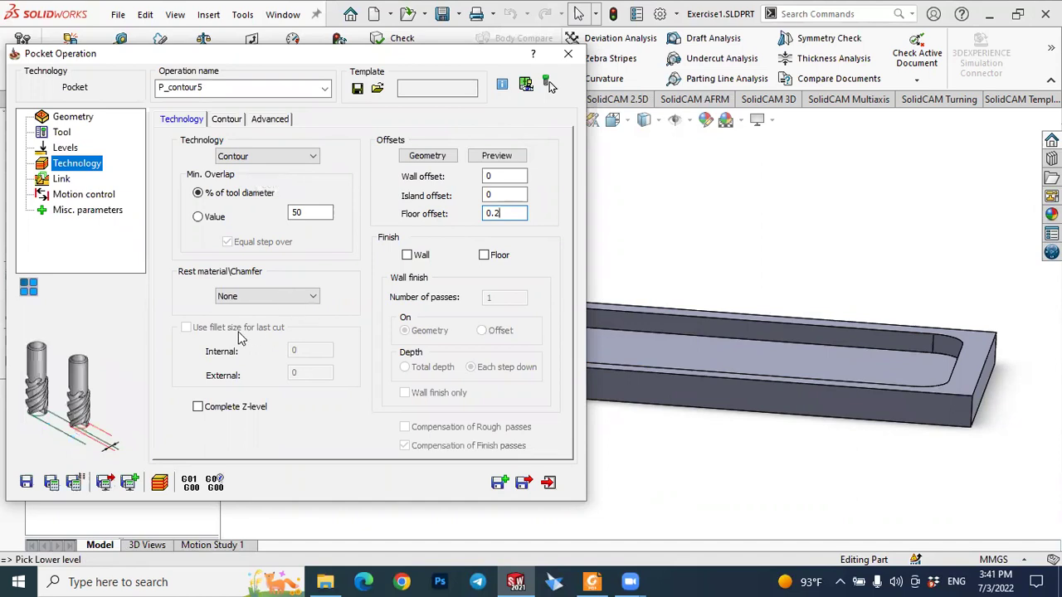
{"action": "left_click", "coordinate": [230, 120]}
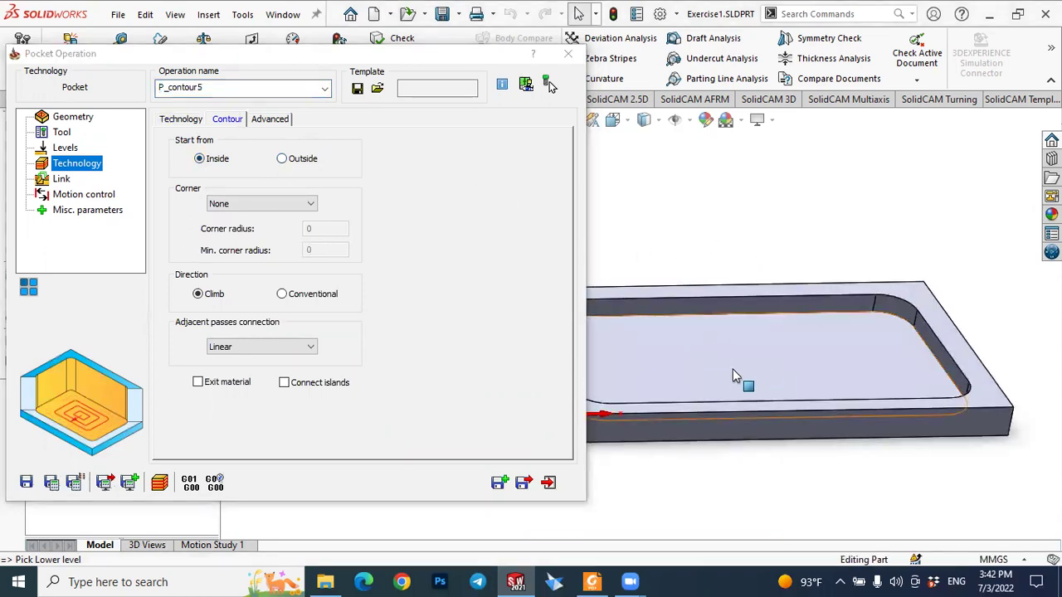
Set the contour to start Inside, with Fillet corners of radius 1.499, Climb direction and Linear connection.
{"action": "left_click", "coordinate": [282, 159]}
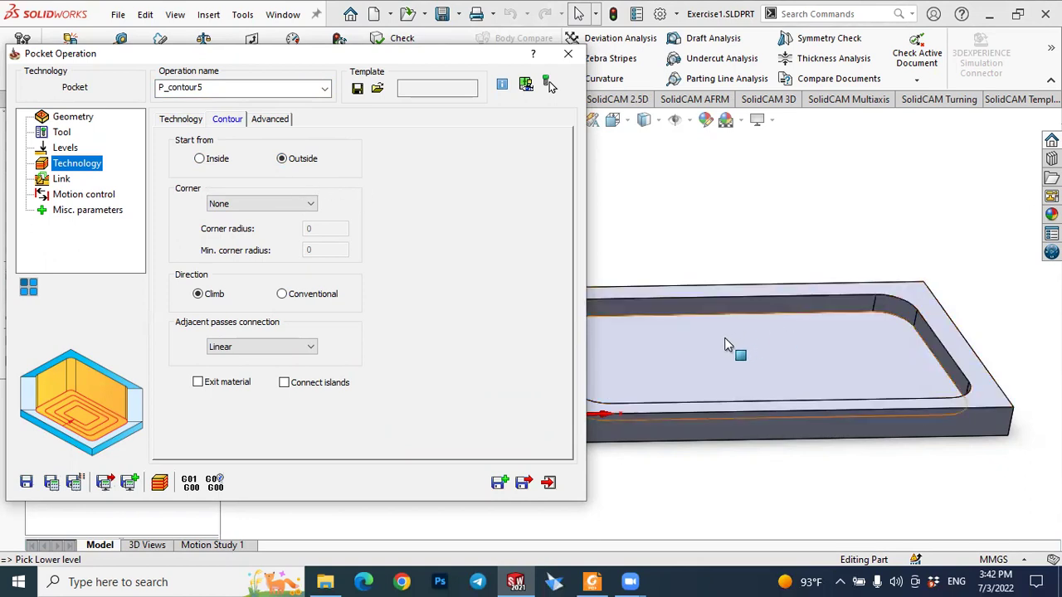
{"action": "left_click", "coordinate": [200, 160]}
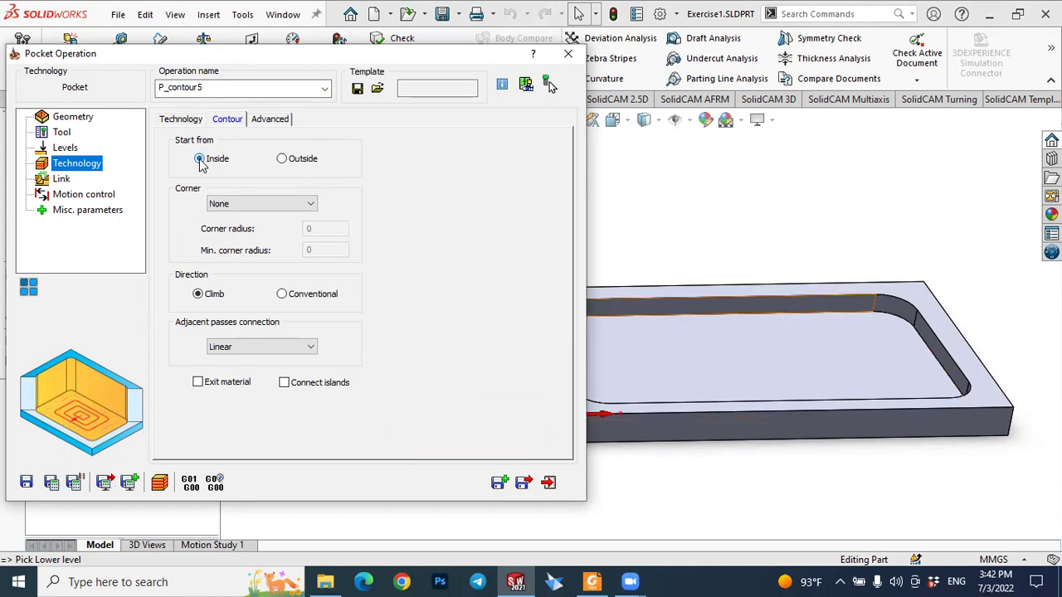
{"action": "left_click", "coordinate": [220, 206]}
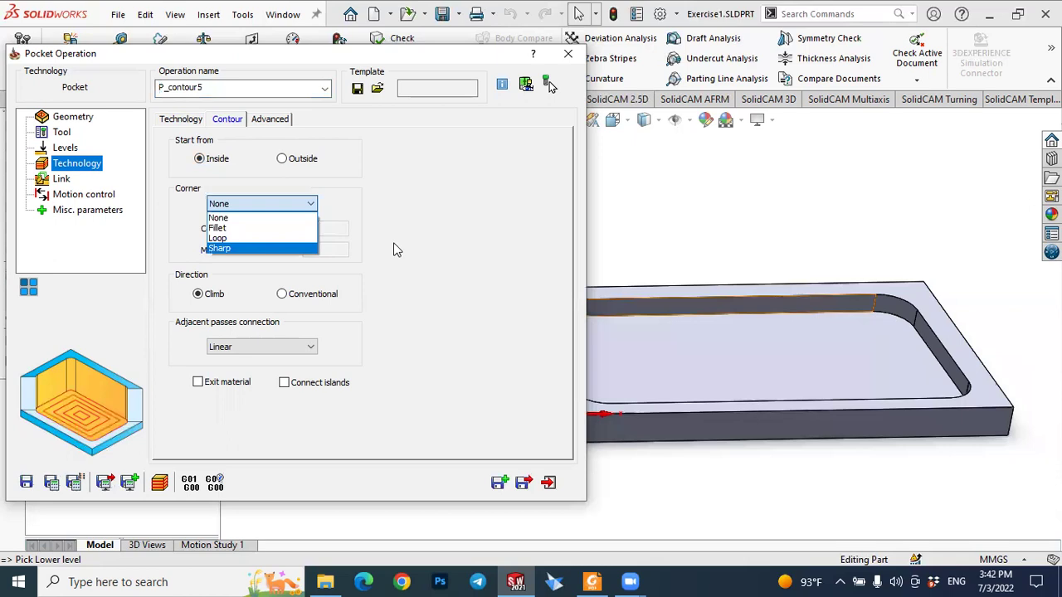
{"action": "left_click", "coordinate": [232, 228]}
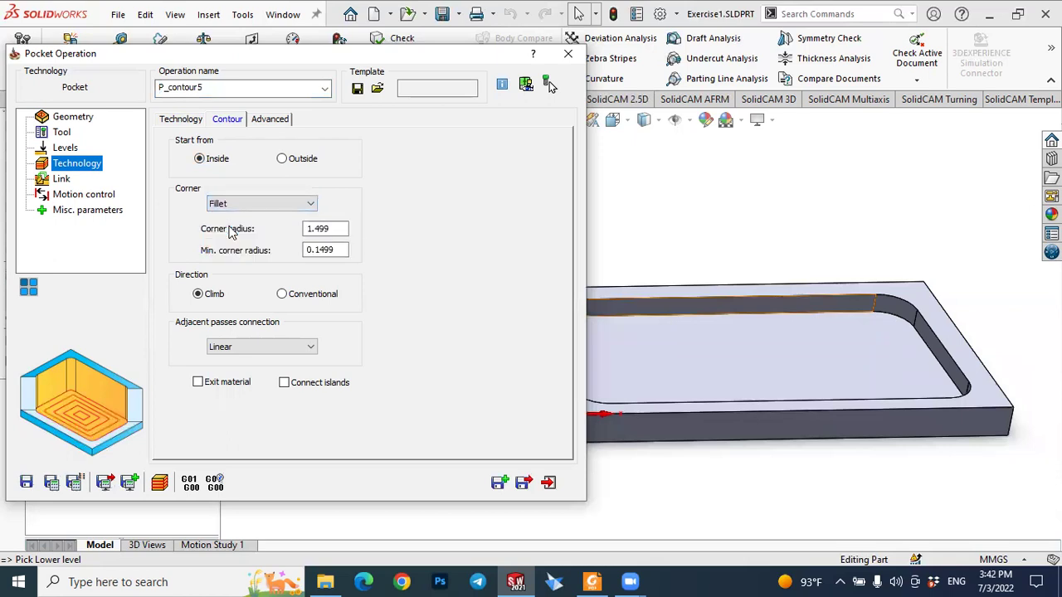
{"action": "mouse_move", "coordinate": [192, 287]}
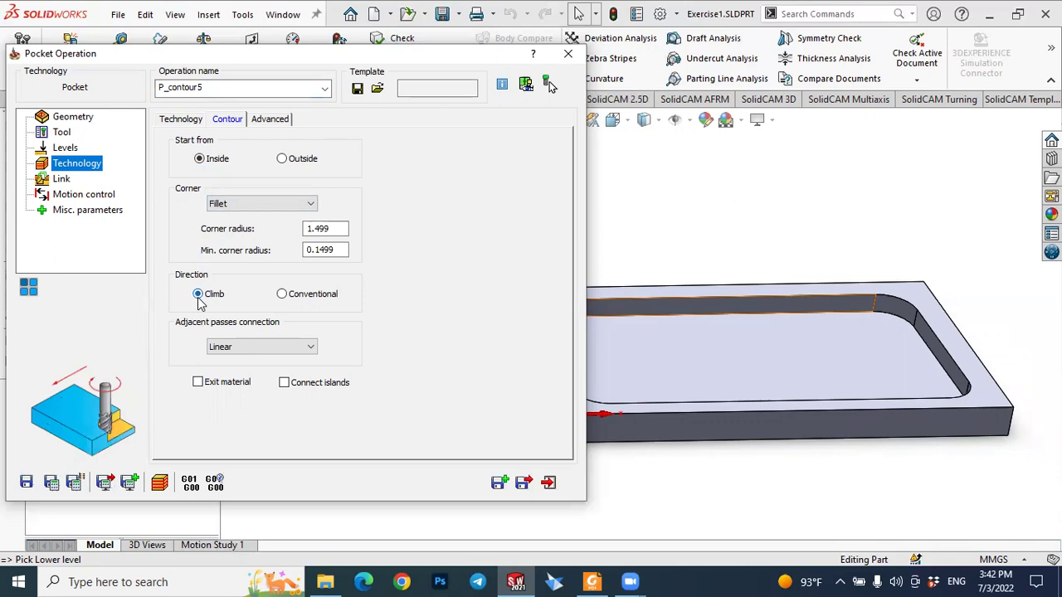
{"action": "left_click", "coordinate": [282, 296]}
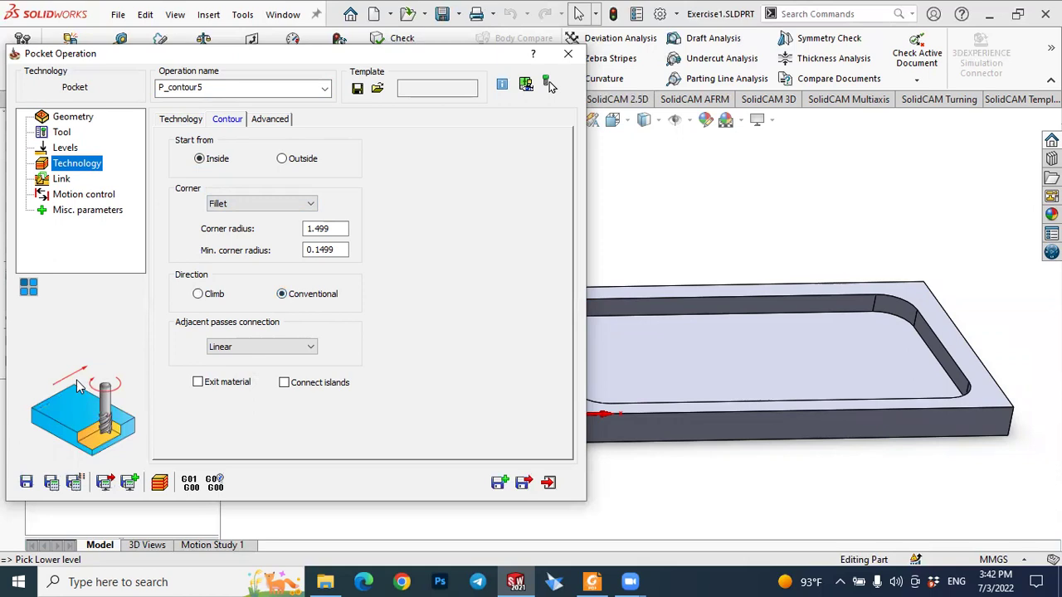
{"action": "left_click", "coordinate": [198, 295]}
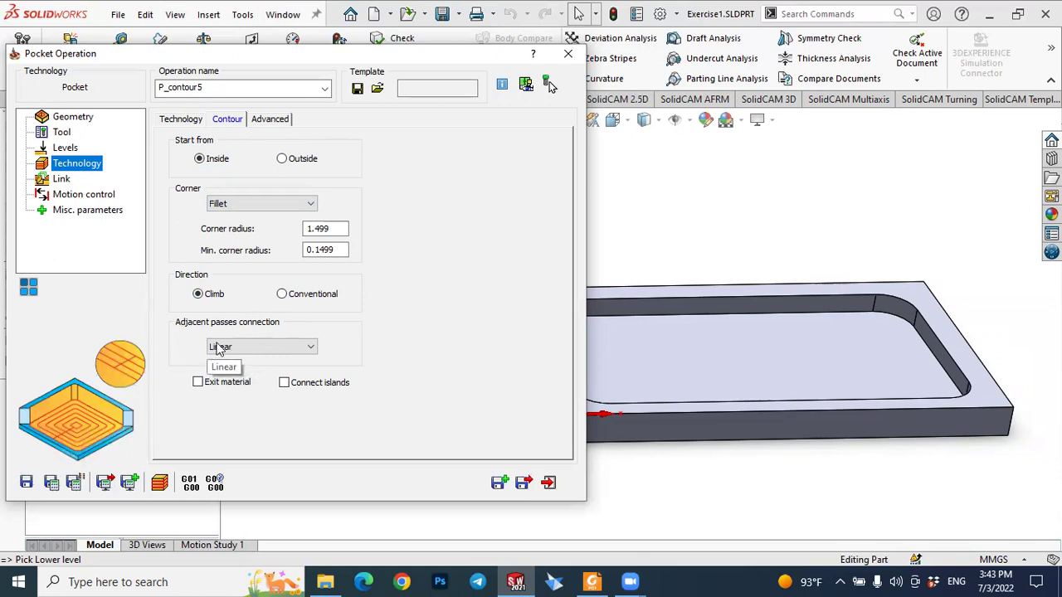
{"action": "left_click", "coordinate": [252, 347]}
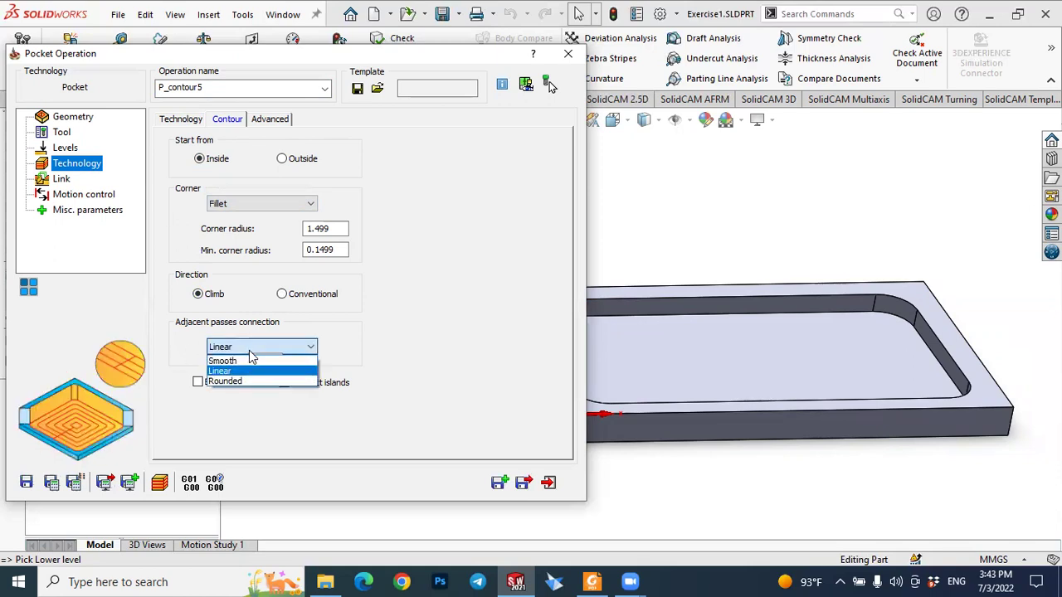
{"action": "left_click", "coordinate": [214, 327]}
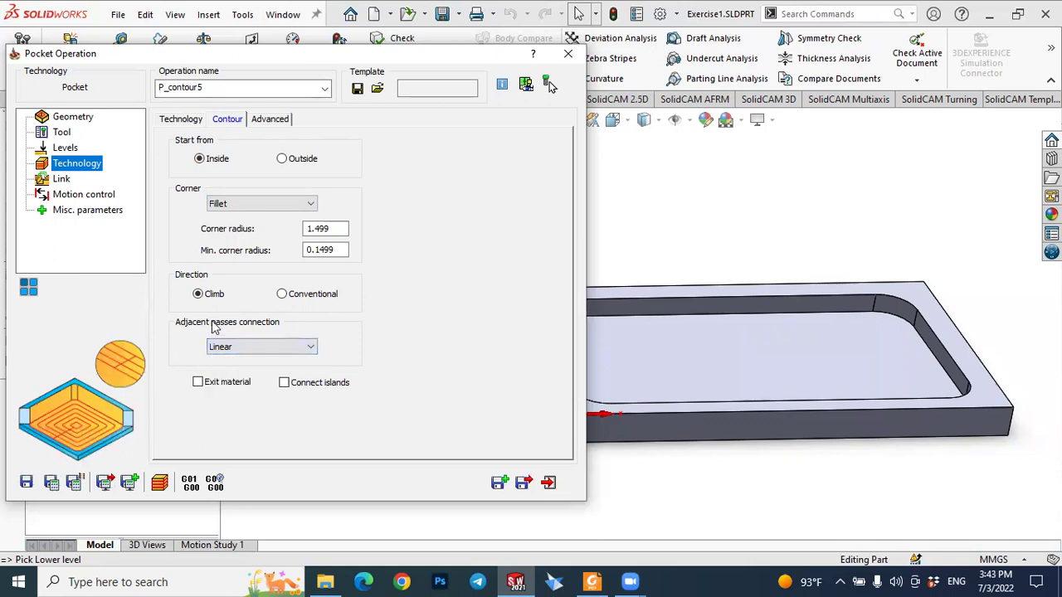
{"action": "left_click", "coordinate": [69, 185]}
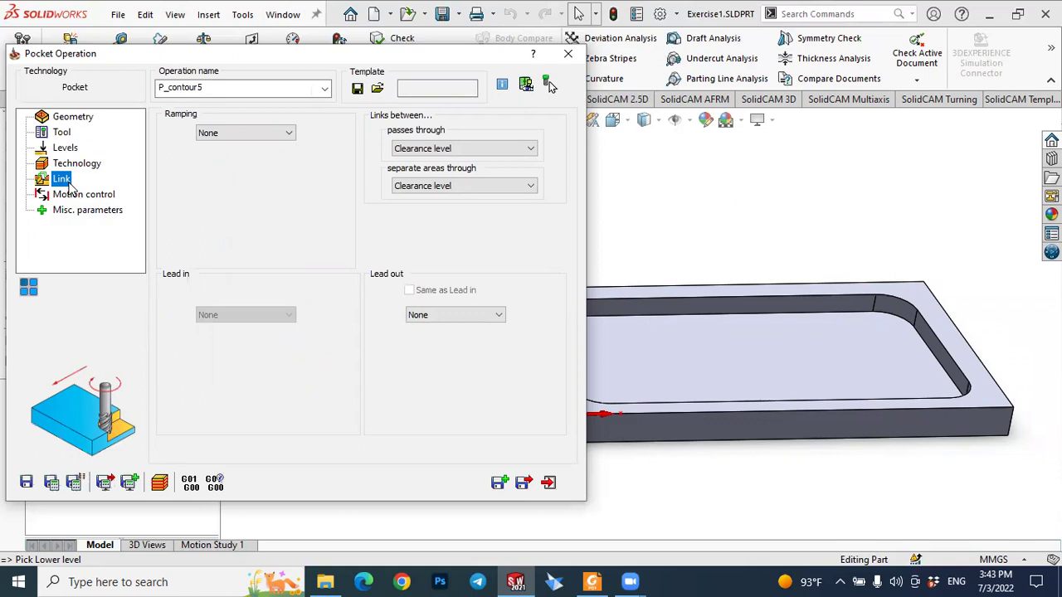
Change P_contour5's ramping from None to Vertical and show its ramping points page.
{"action": "left_click", "coordinate": [211, 133]}
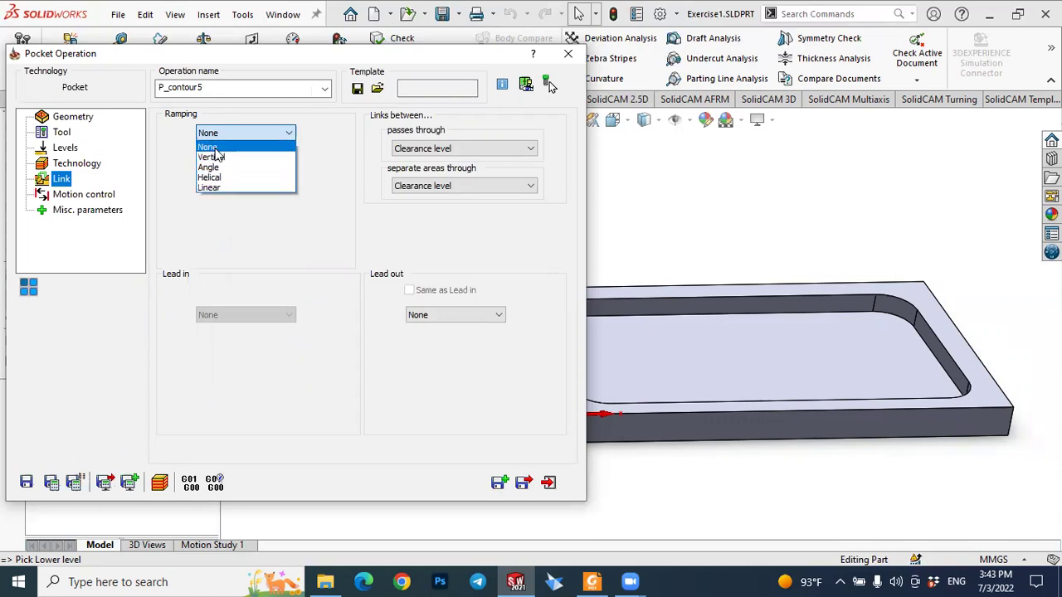
{"action": "left_click", "coordinate": [213, 153]}
{"action": "left_click", "coordinate": [215, 137]}
{"action": "left_click", "coordinate": [215, 147]}
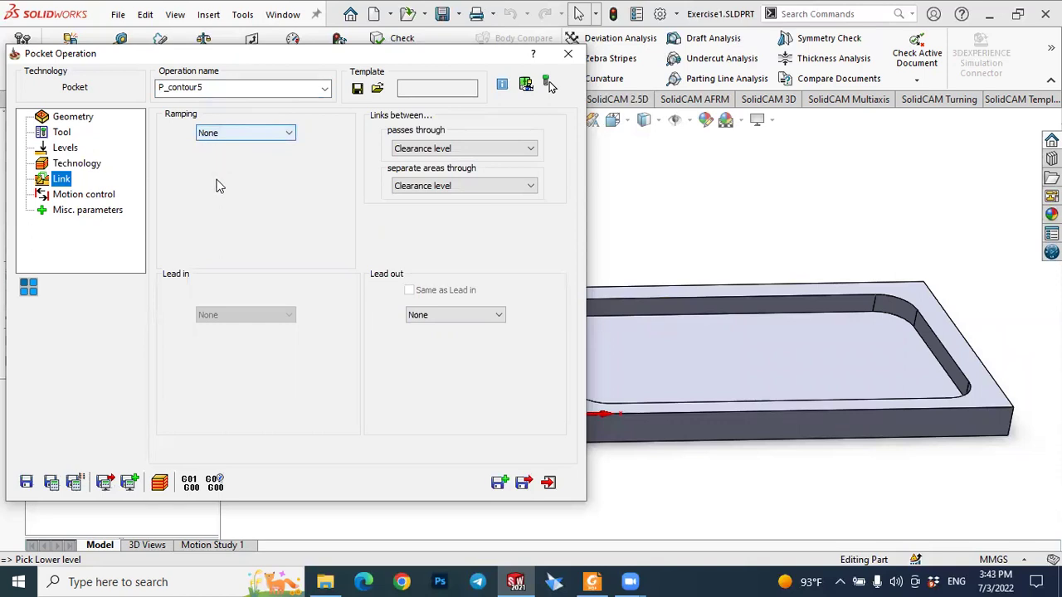
{"action": "left_click", "coordinate": [240, 133]}
{"action": "left_click", "coordinate": [205, 146]}
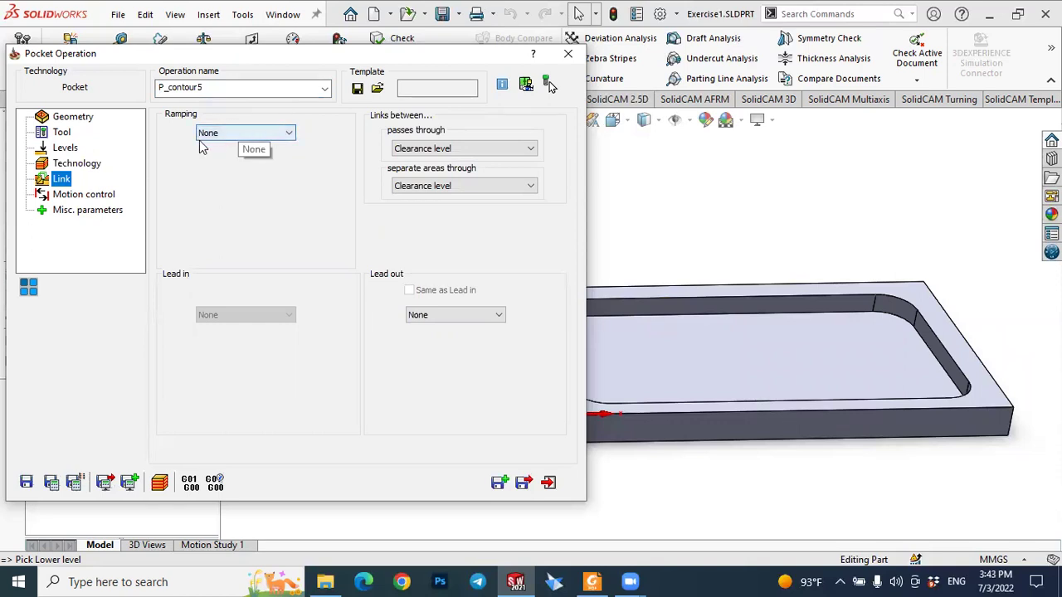
{"action": "left_click", "coordinate": [236, 138]}
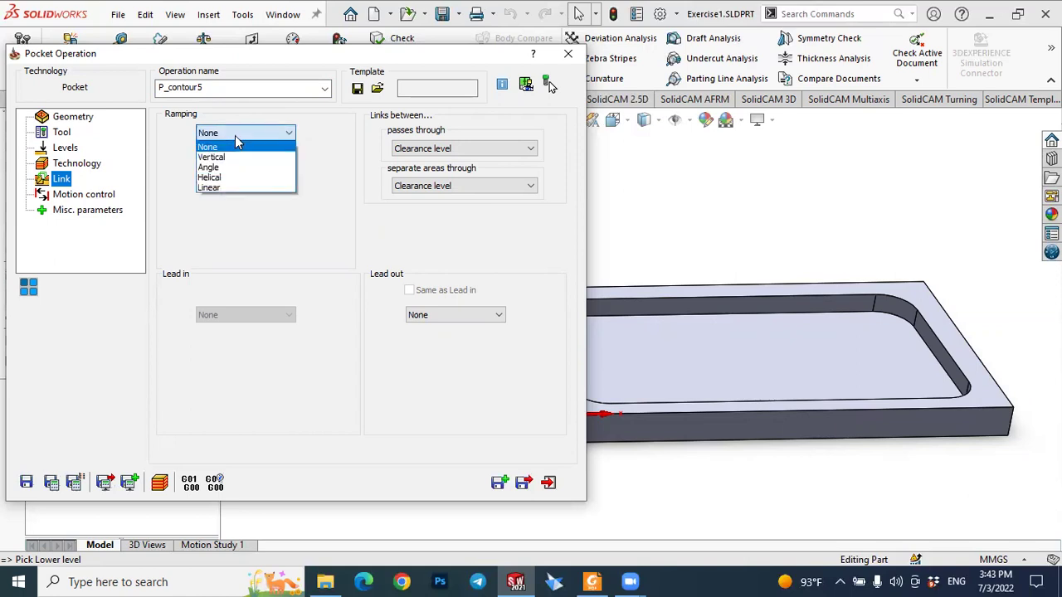
{"action": "left_click", "coordinate": [211, 157]}
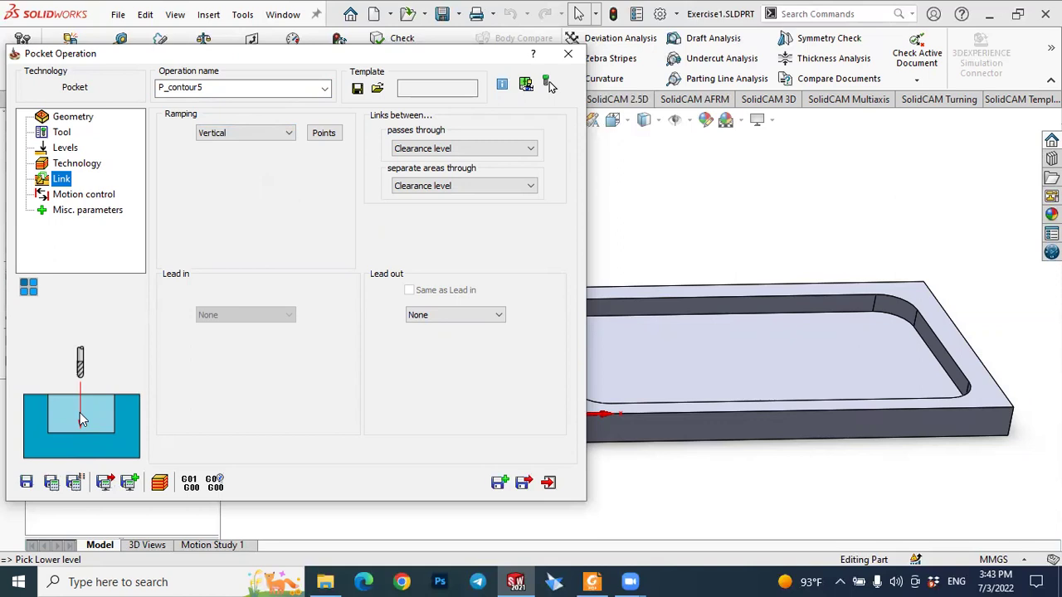
{"action": "left_click", "coordinate": [323, 135]}
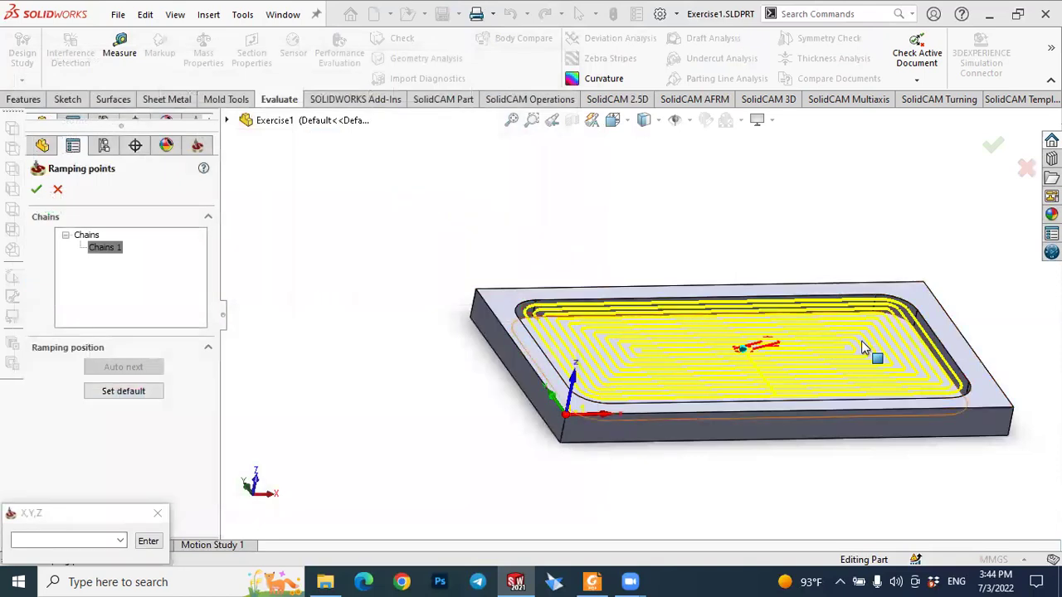
{"action": "left_click", "coordinate": [744, 355]}
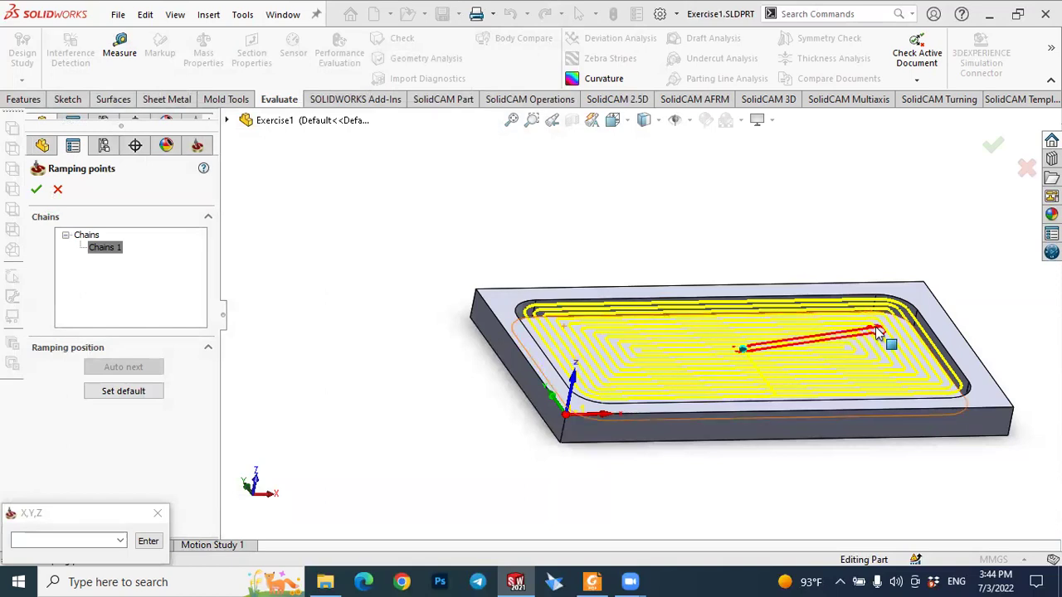
{"action": "left_click", "coordinate": [590, 361]}
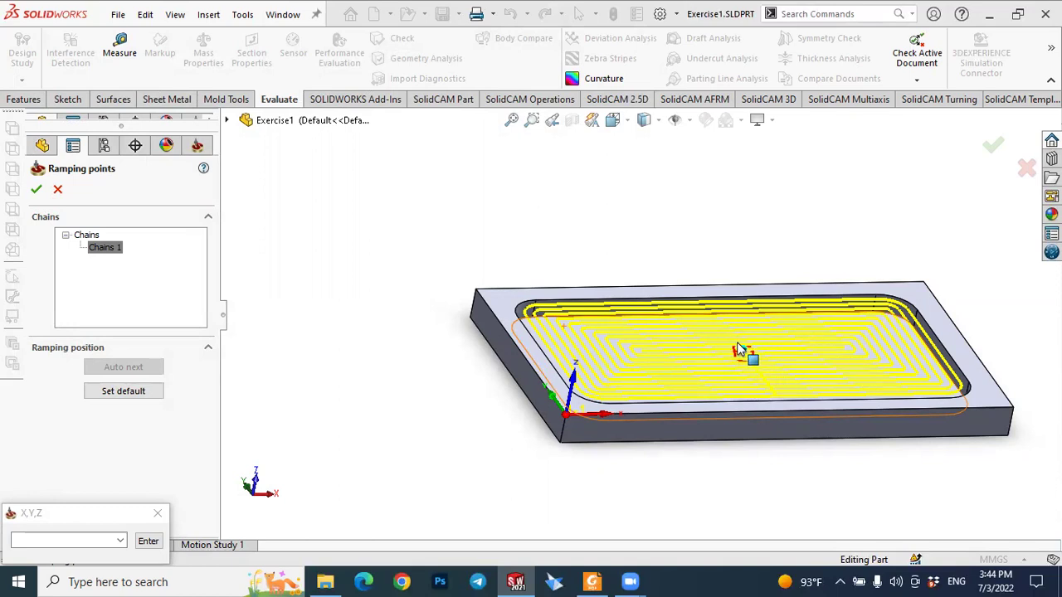
{"action": "left_click", "coordinate": [57, 192]}
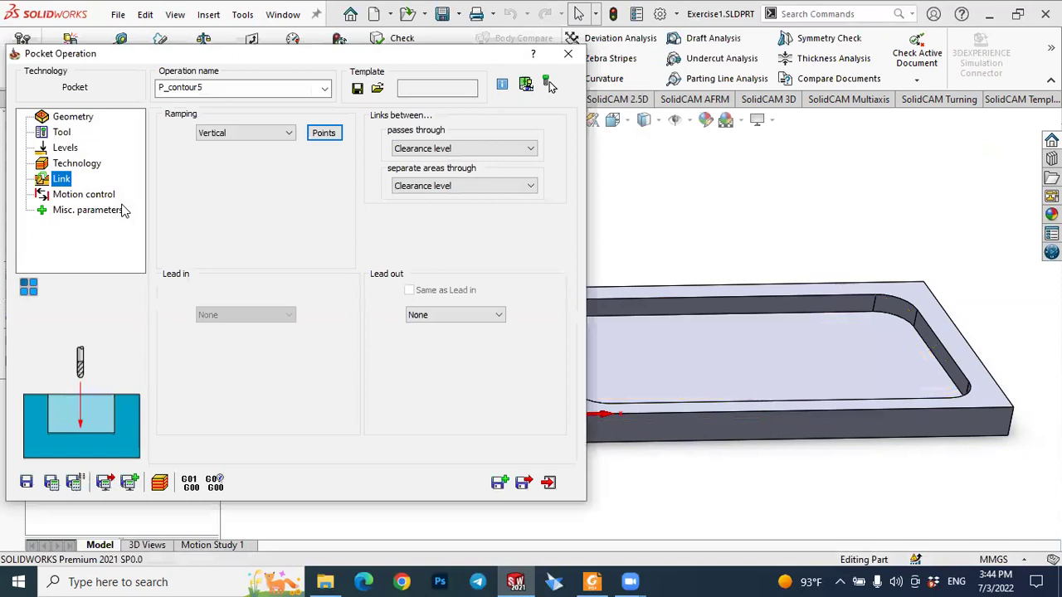
Try Angle, Helical and Linear ramping, settling on Helical with angle 5 and radius 2.94.
{"action": "left_click", "coordinate": [245, 134]}
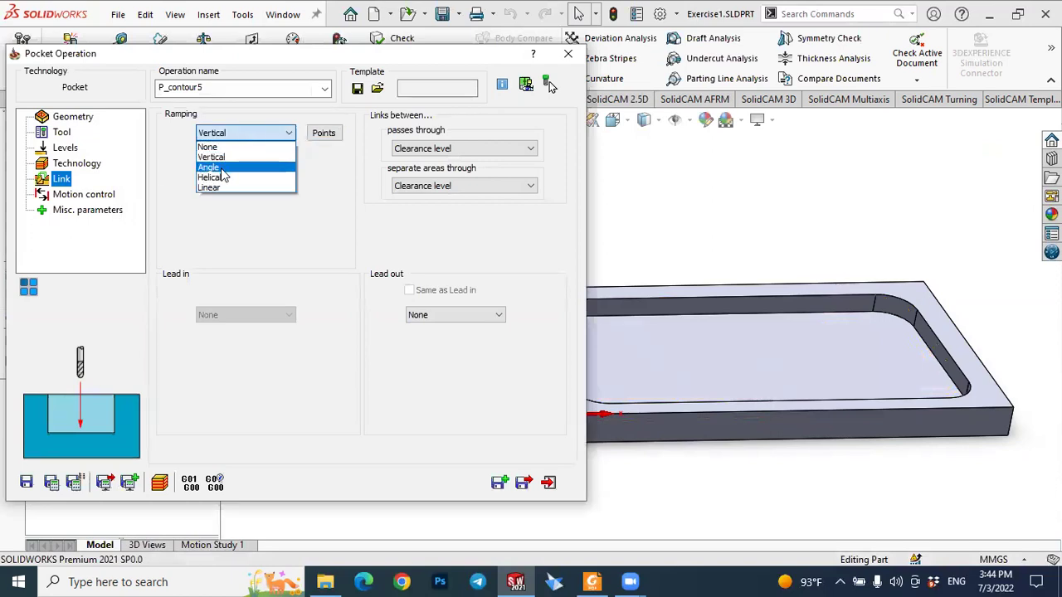
{"action": "left_click", "coordinate": [229, 165]}
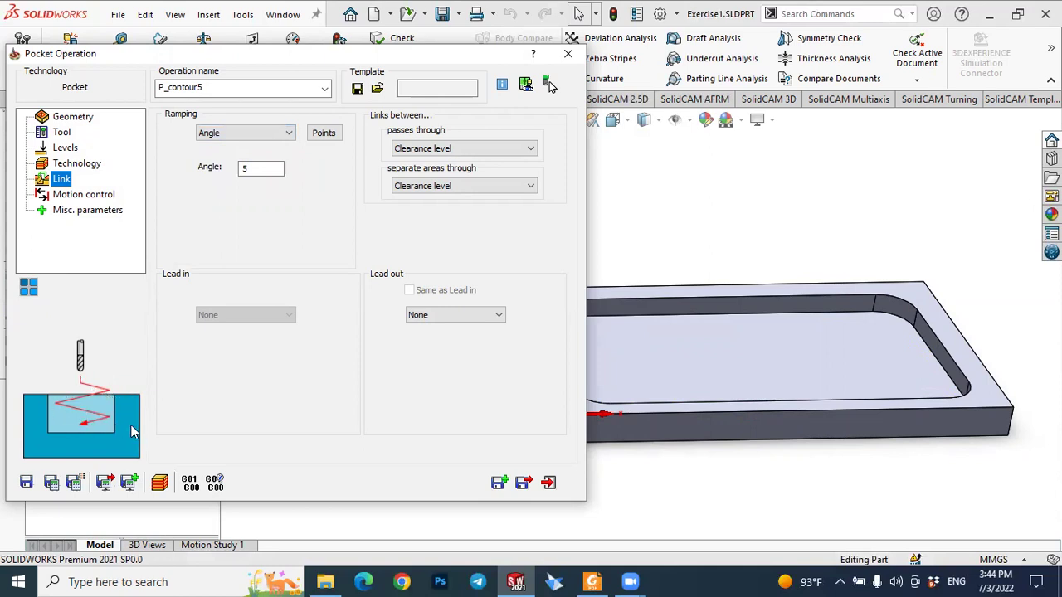
{"action": "left_click", "coordinate": [240, 133]}
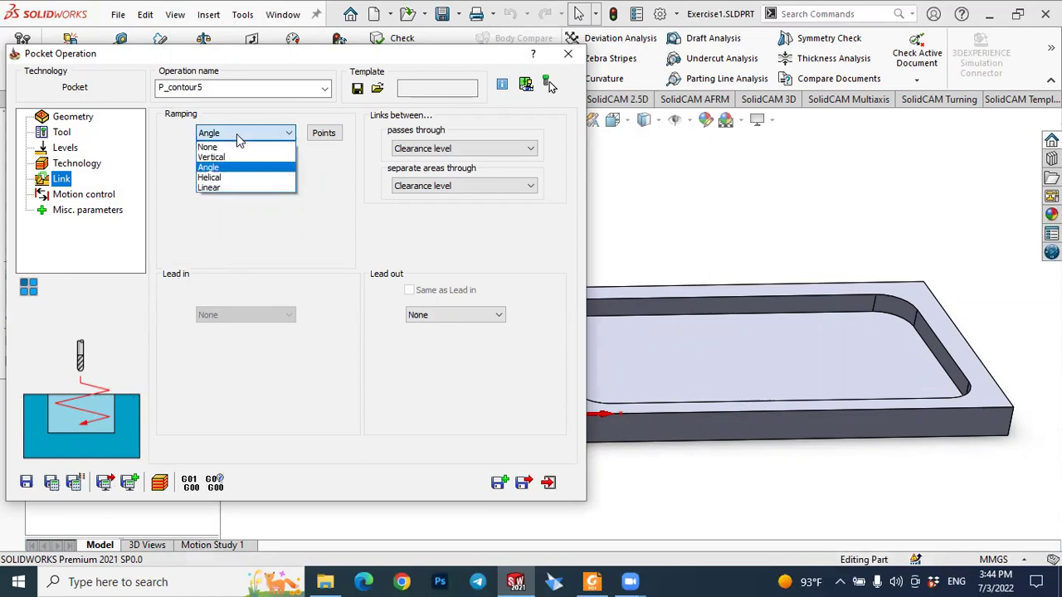
{"action": "left_click", "coordinate": [223, 177]}
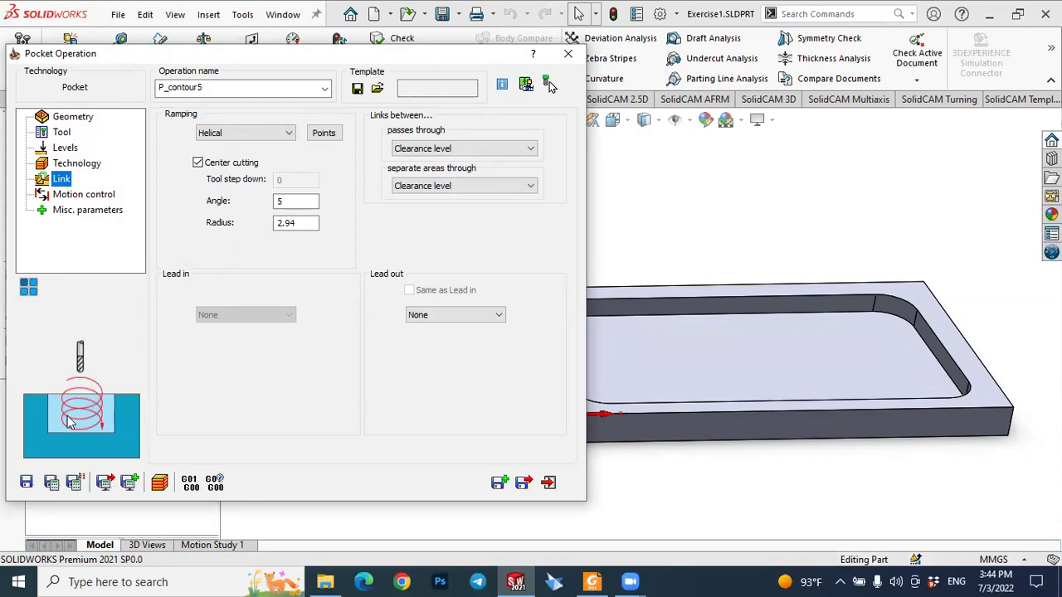
{"action": "left_click", "coordinate": [246, 135]}
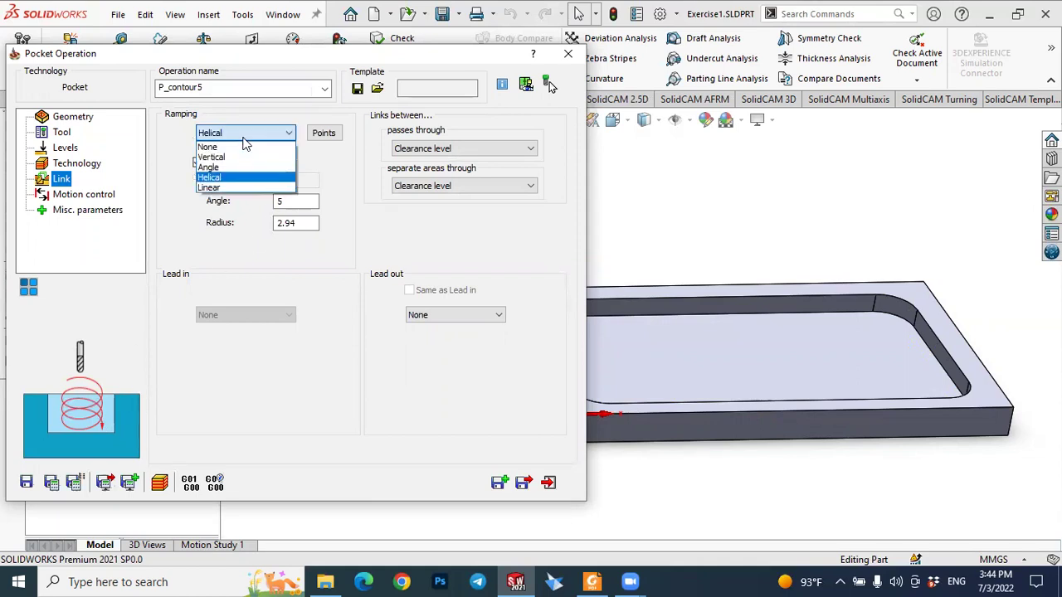
{"action": "left_click", "coordinate": [226, 194]}
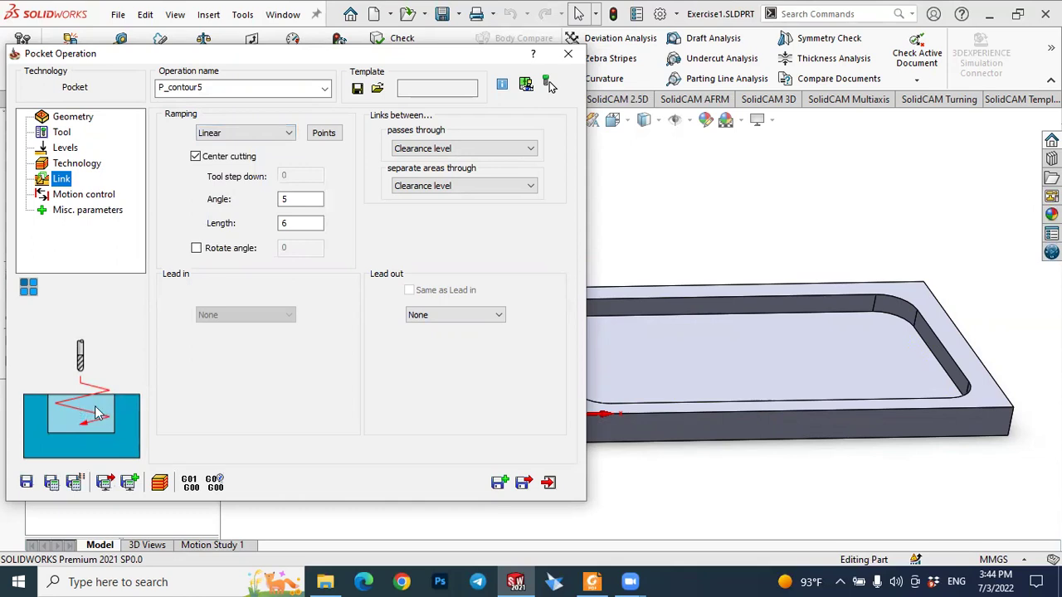
{"action": "left_click", "coordinate": [235, 134]}
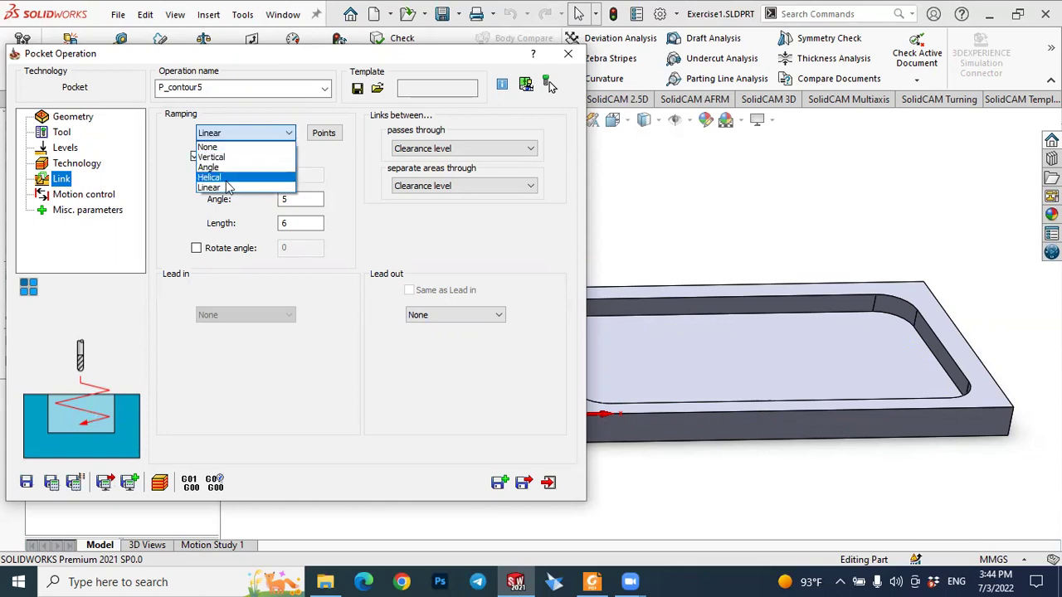
{"action": "left_click", "coordinate": [214, 178]}
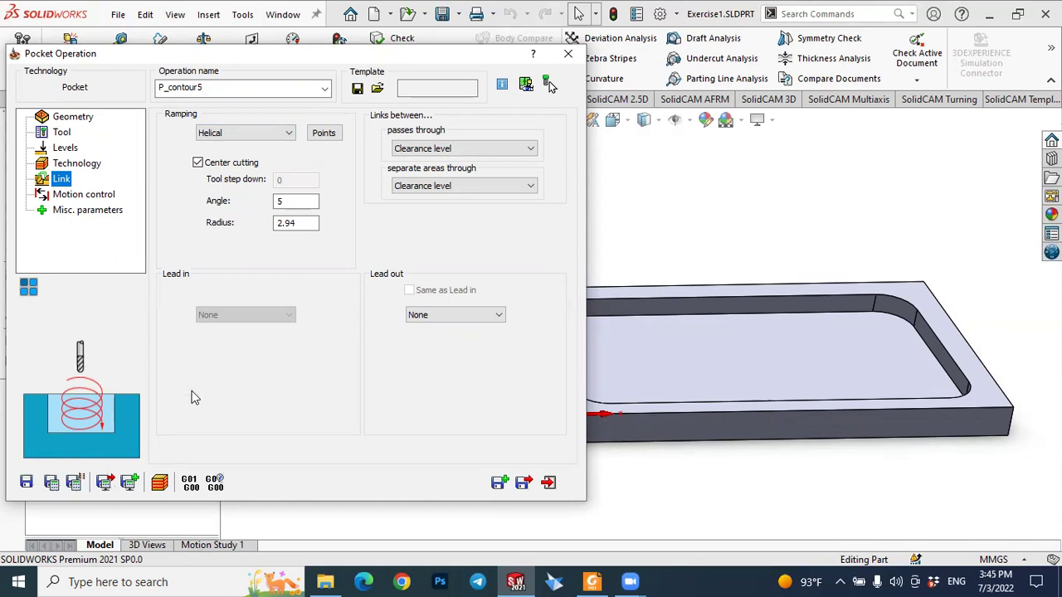
Save and calculate the P_contour5 toolpath, zoom to inspect it, and launch its simulation.
{"action": "left_click", "coordinate": [51, 485]}
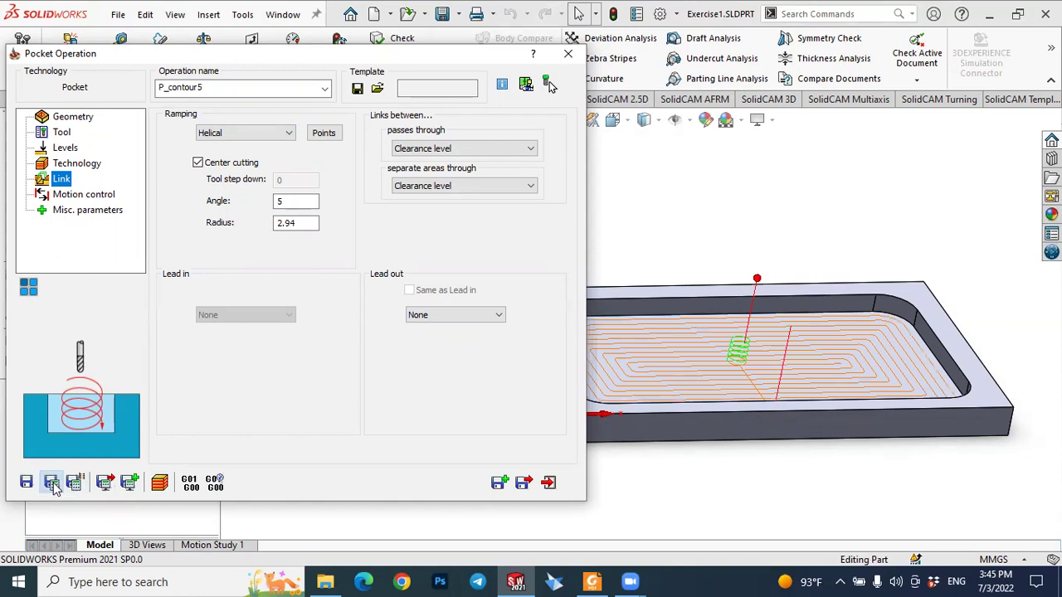
{"action": "scroll", "coordinate": [809, 330], "scroll_direction": "down", "scroll_amount": 1}
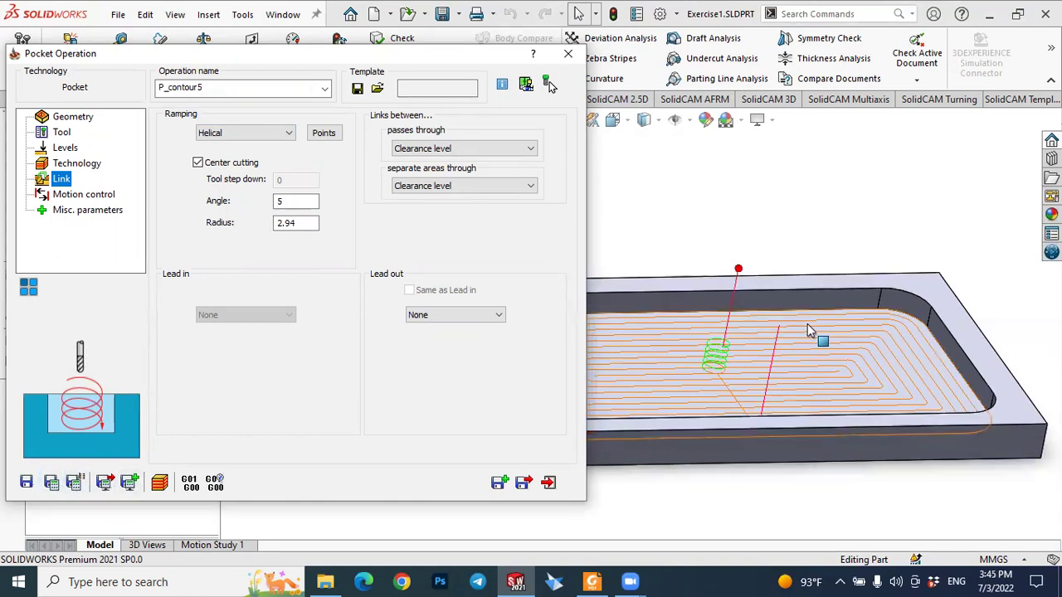
{"action": "scroll", "coordinate": [809, 330], "scroll_direction": "up", "scroll_amount": 3}
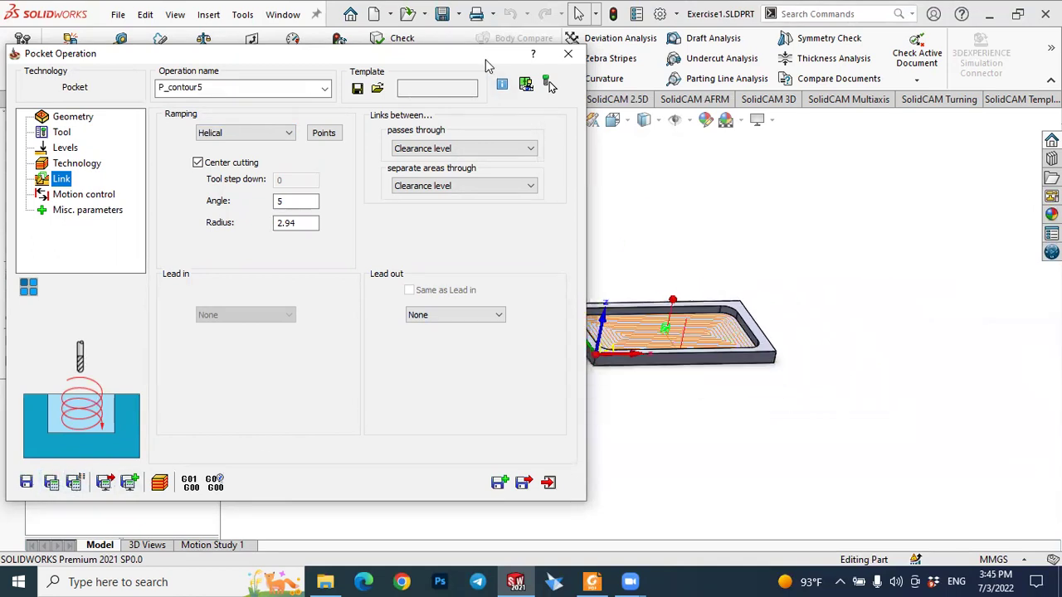
{"action": "left_click_drag", "start_coordinate": [488, 59], "coordinate": [369, 65]}
{"action": "scroll", "coordinate": [663, 319], "scroll_direction": "down", "scroll_amount": 5}
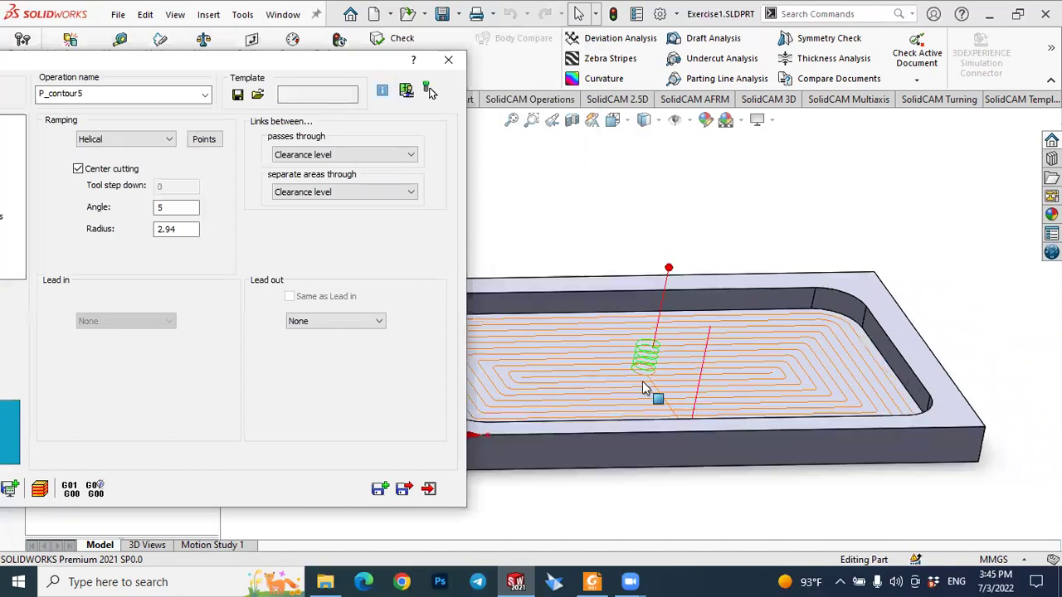
{"action": "scroll", "coordinate": [645, 352], "scroll_direction": "down", "scroll_amount": 2}
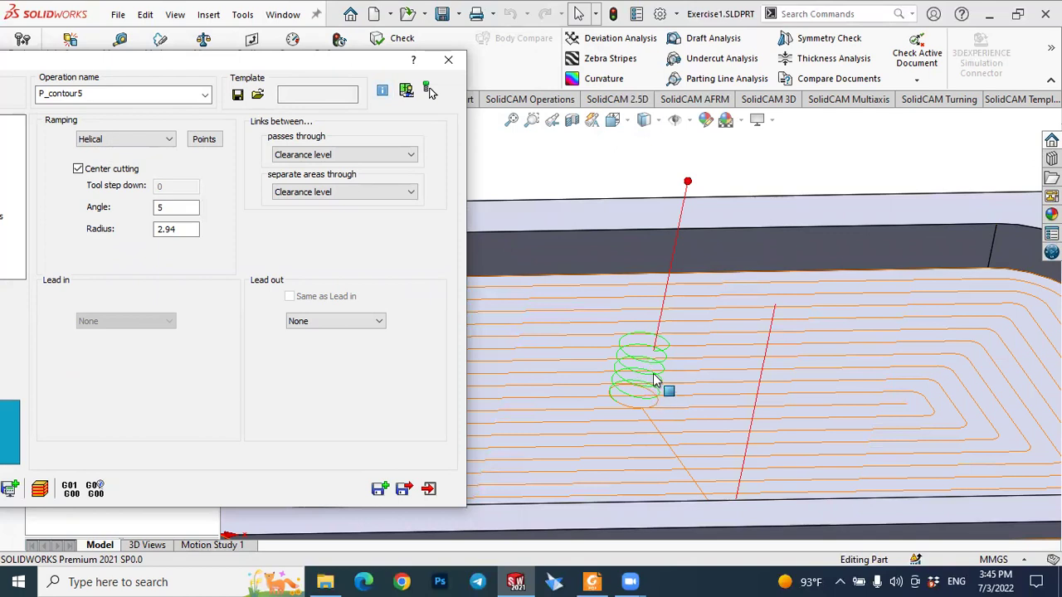
{"action": "key", "text": "f"}
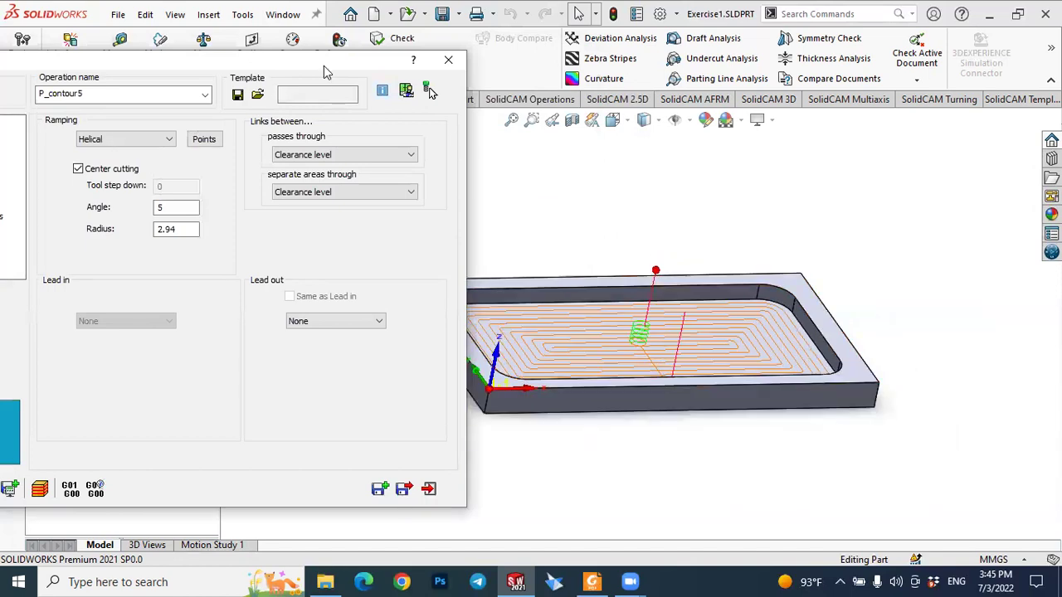
{"action": "left_click_drag", "start_coordinate": [331, 66], "coordinate": [391, 42]}
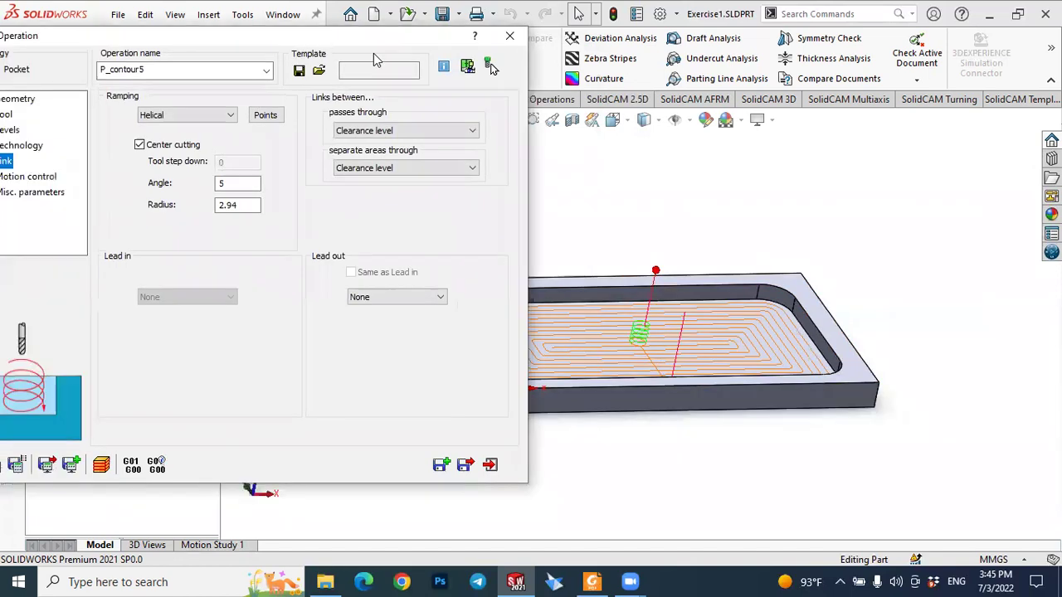
{"action": "left_click", "coordinate": [102, 466]}
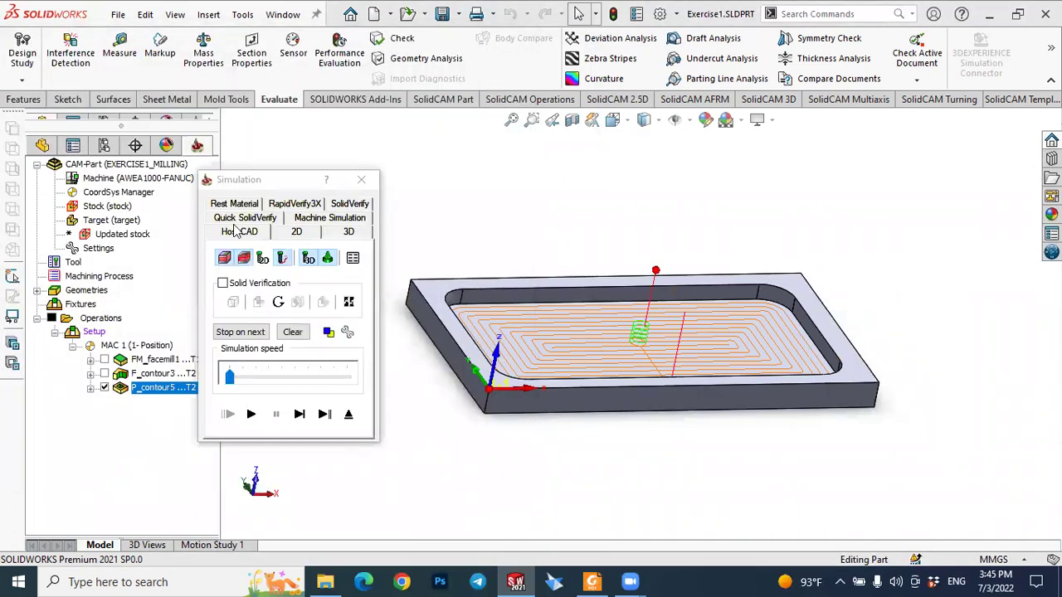
Run the SolidVerify simulation of P_contour5 cutting the rounded pocket, then close it.
{"action": "left_click", "coordinate": [353, 207]}
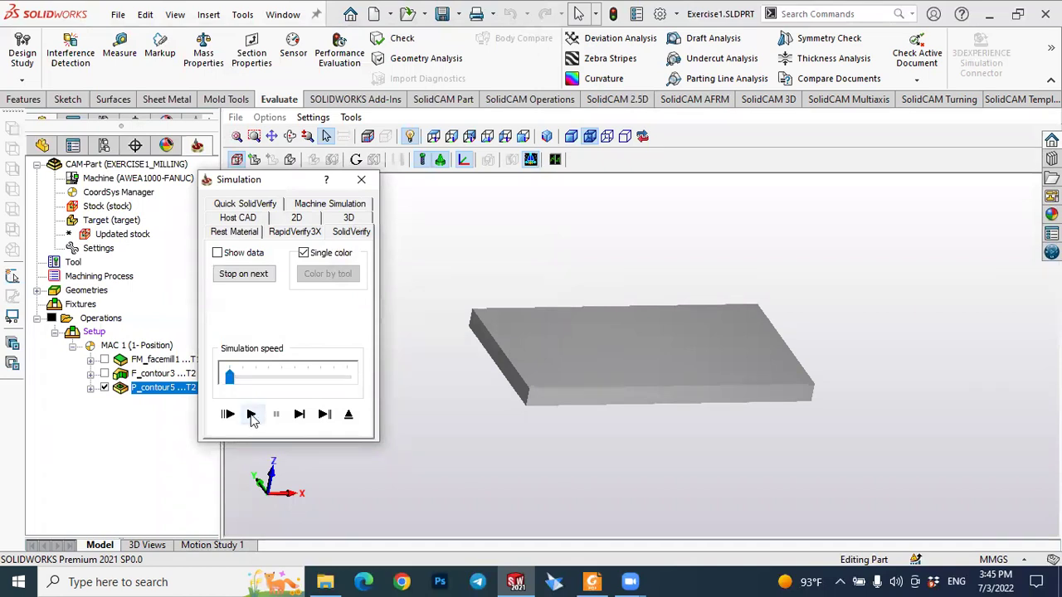
{"action": "left_click", "coordinate": [250, 415]}
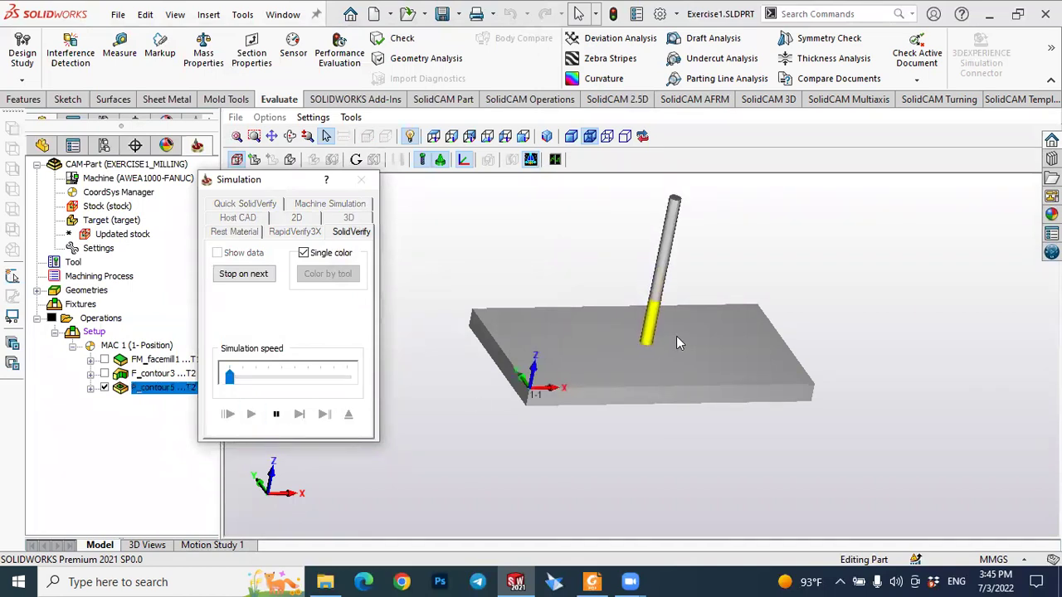
{"action": "scroll", "coordinate": [673, 334], "scroll_direction": "up", "scroll_amount": 5}
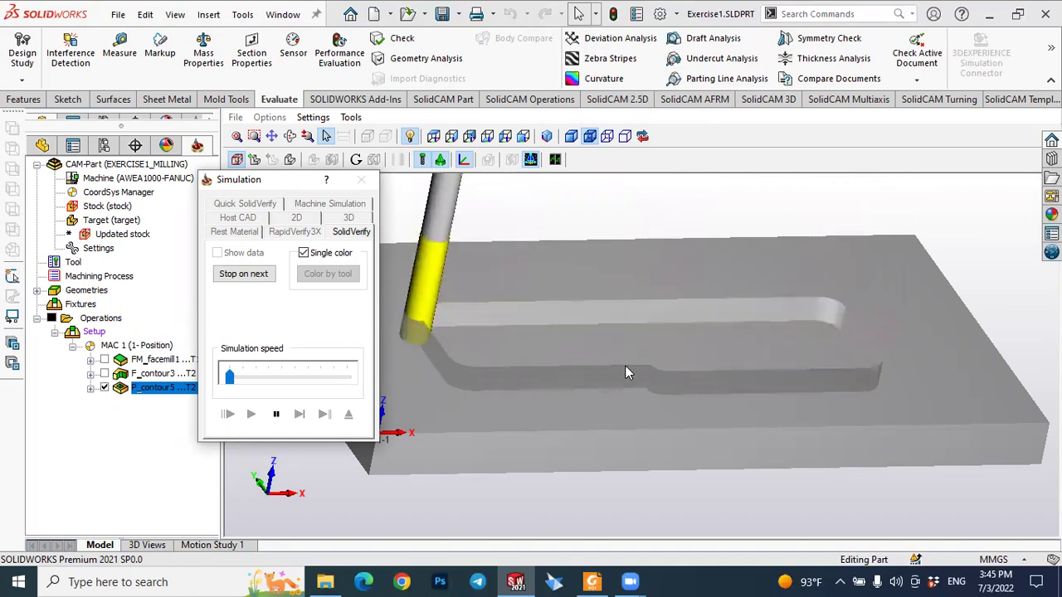
{"action": "scroll", "coordinate": [624, 365], "scroll_direction": "down", "scroll_amount": 5}
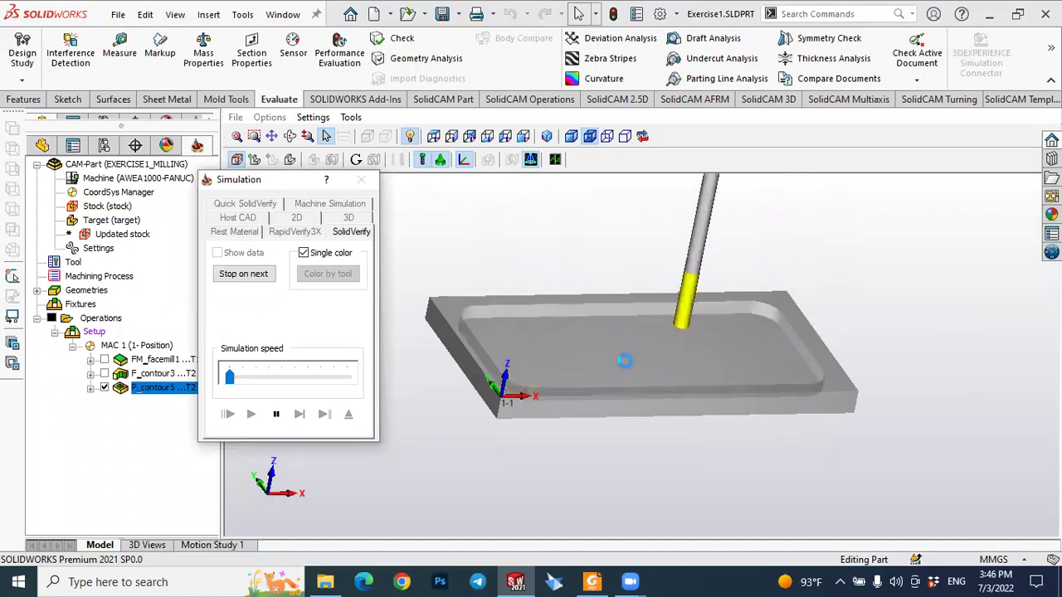
{"action": "left_click", "coordinate": [361, 180]}
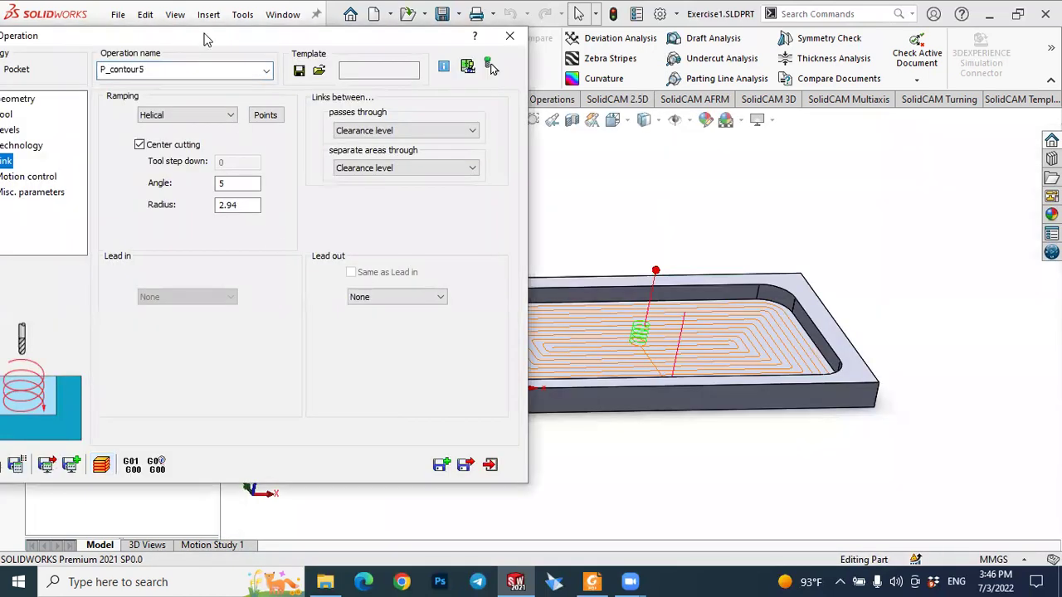
Set P_contour5 ramping to Vertical, with the ramp point at the pocket's upper-left corner.
{"action": "left_click", "coordinate": [274, 118]}
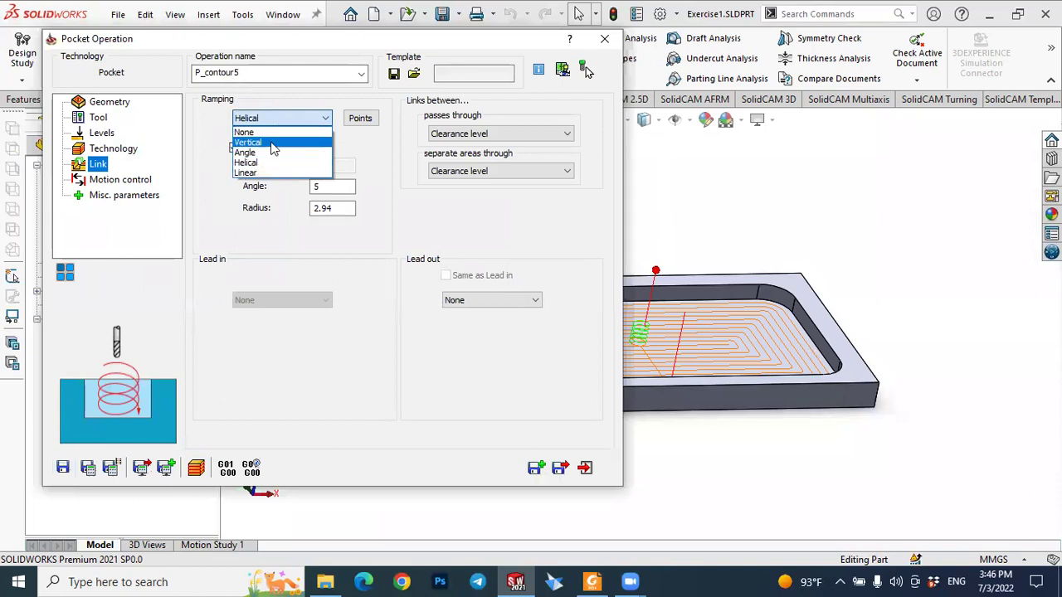
{"action": "left_click", "coordinate": [274, 142]}
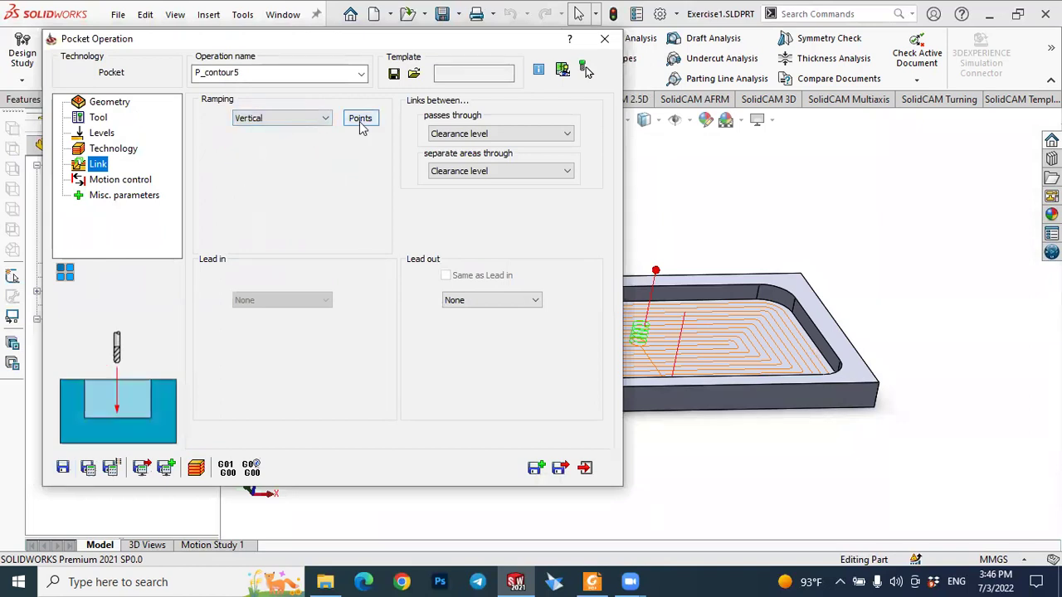
{"action": "left_click", "coordinate": [361, 122]}
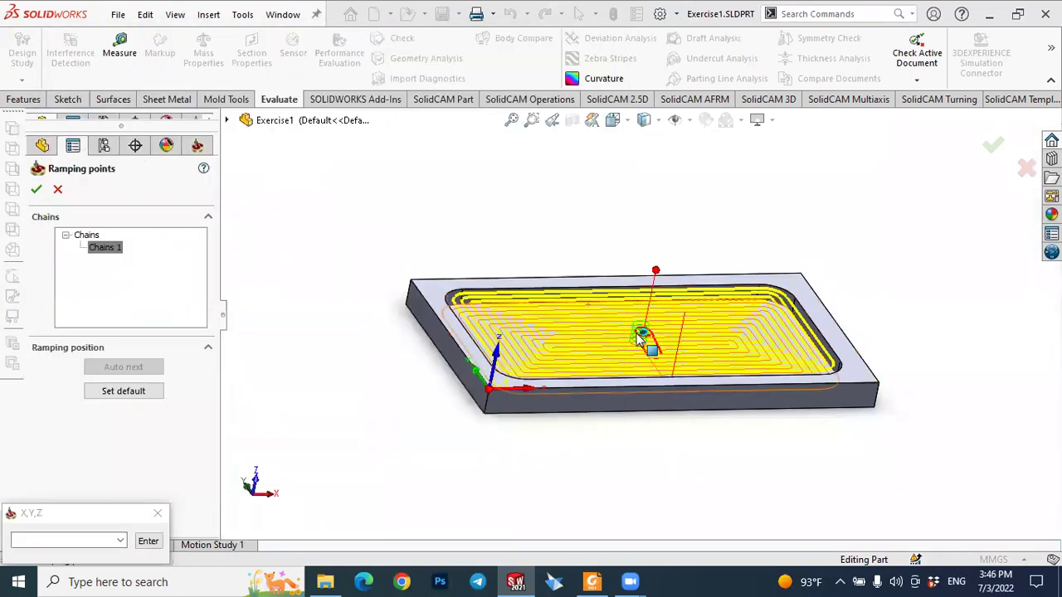
{"action": "left_click", "coordinate": [471, 303]}
{"action": "left_click", "coordinate": [504, 315]}
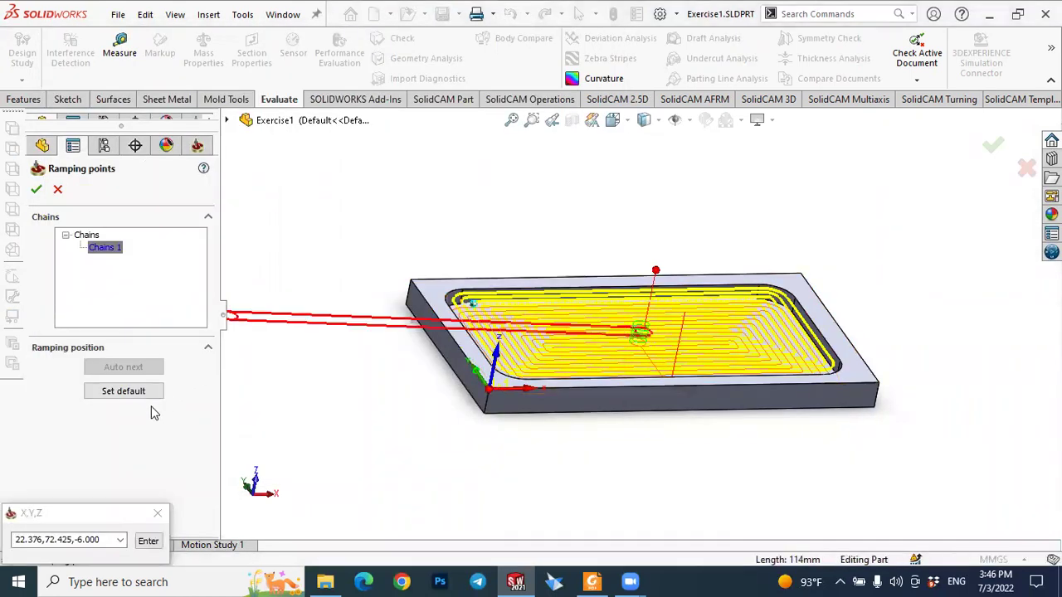
{"action": "left_click", "coordinate": [38, 191]}
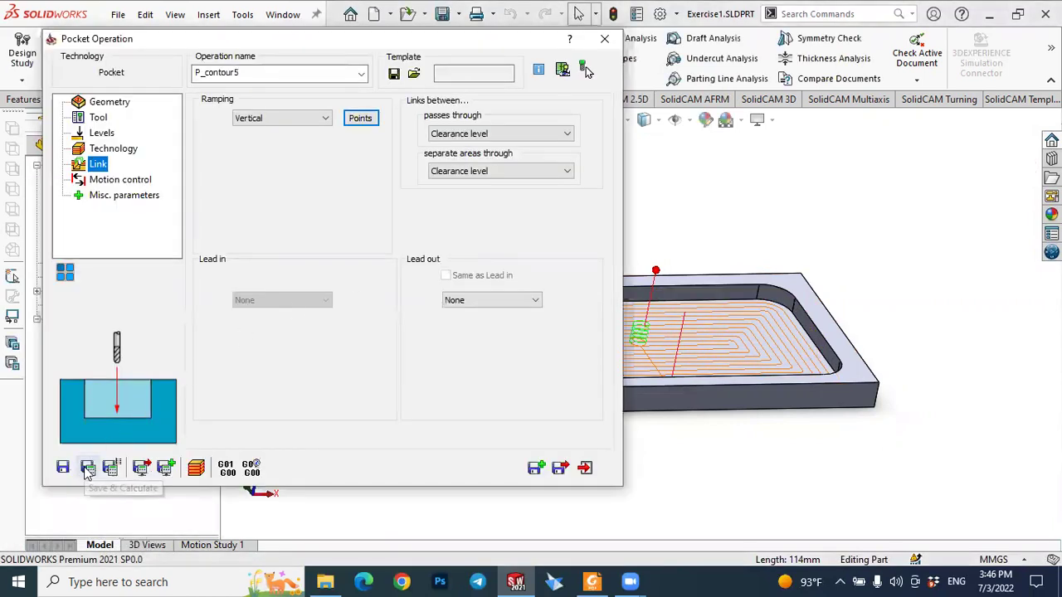
Recalculate P_contour5, check the vertical plunge at the pocket corner, and open its simulation.
{"action": "left_click", "coordinate": [88, 469]}
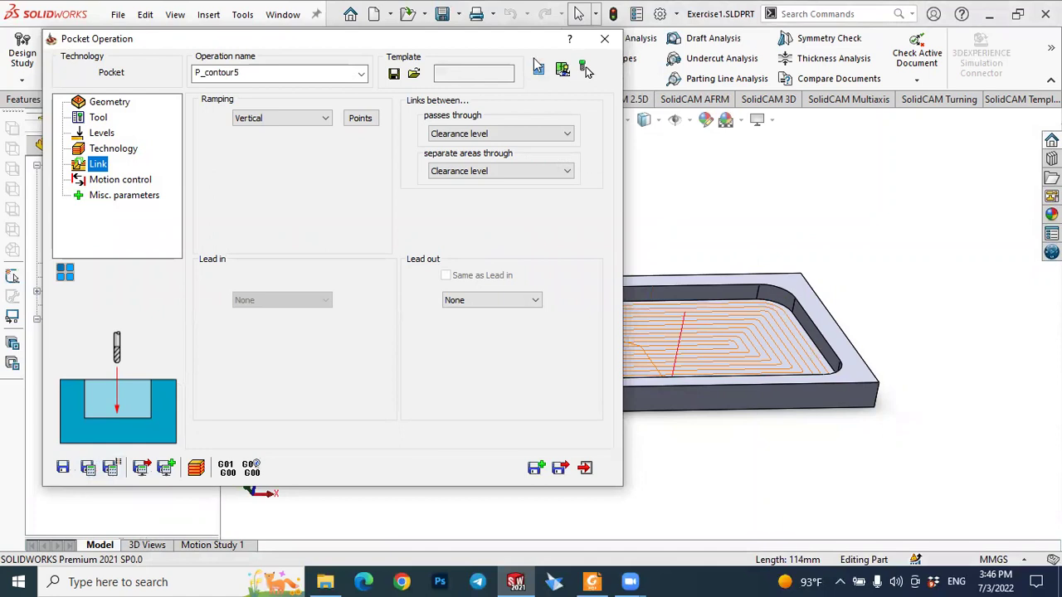
{"action": "left_click_drag", "start_coordinate": [525, 47], "coordinate": [320, 89]}
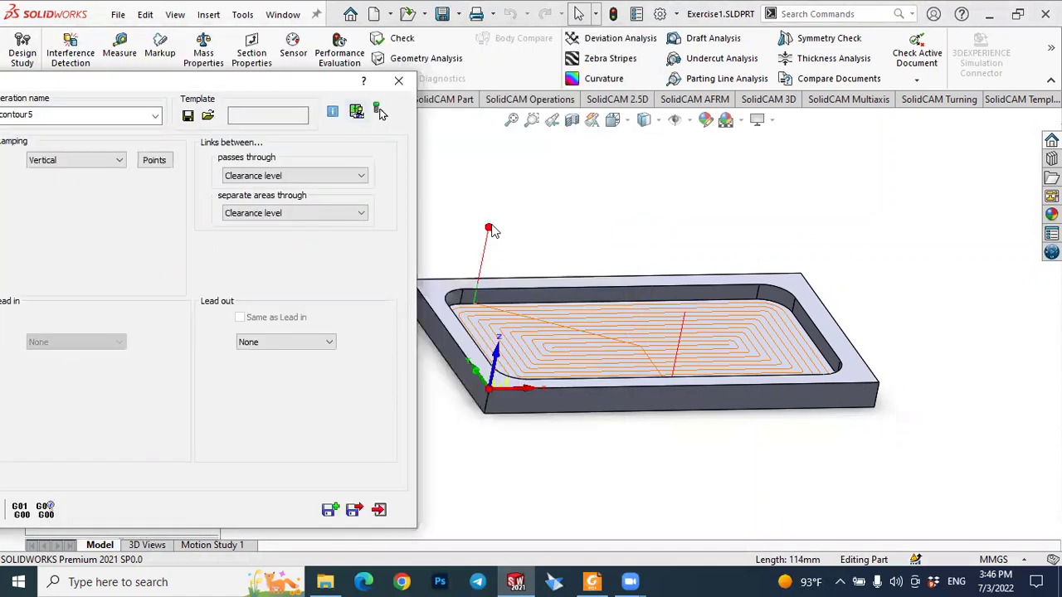
{"action": "scroll", "coordinate": [487, 240], "scroll_direction": "down", "scroll_amount": 2}
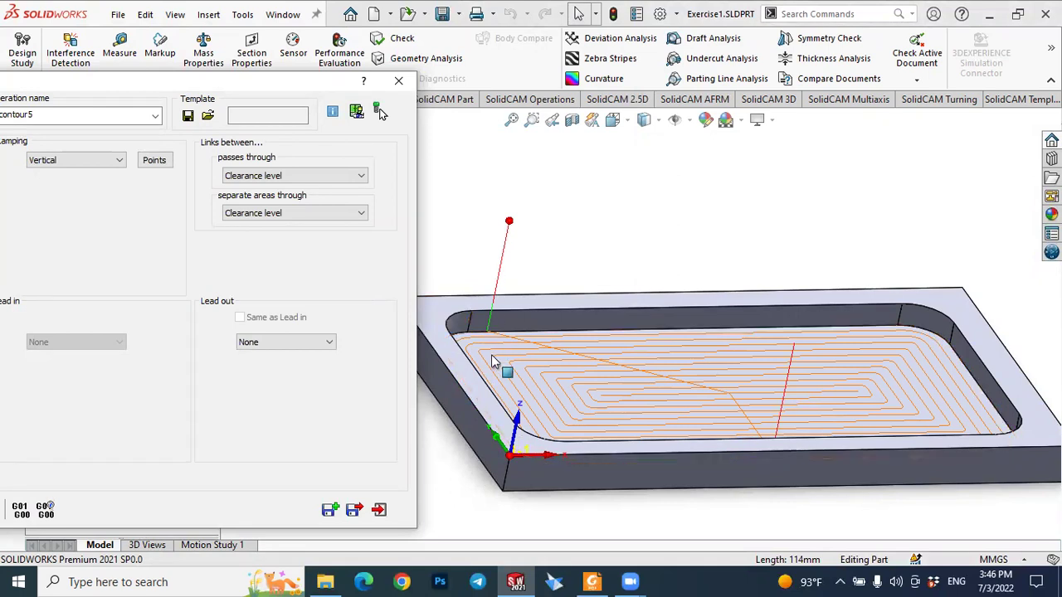
{"action": "middle_click_drag", "start_coordinate": [694, 178], "coordinate": [630, 199]}
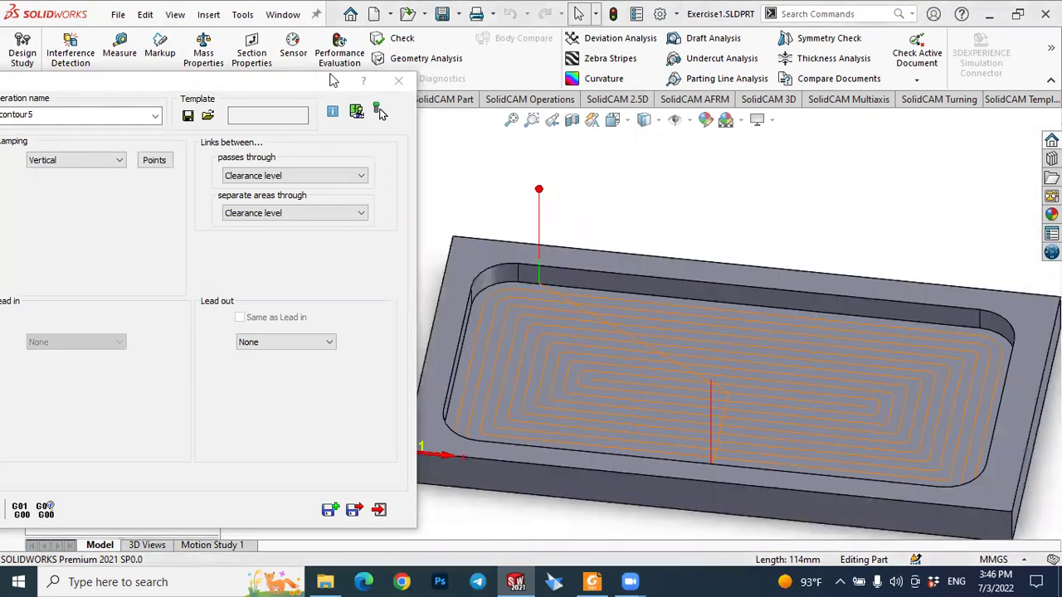
{"action": "left_click_drag", "start_coordinate": [329, 79], "coordinate": [429, 42]}
{"action": "left_click", "coordinate": [89, 476]}
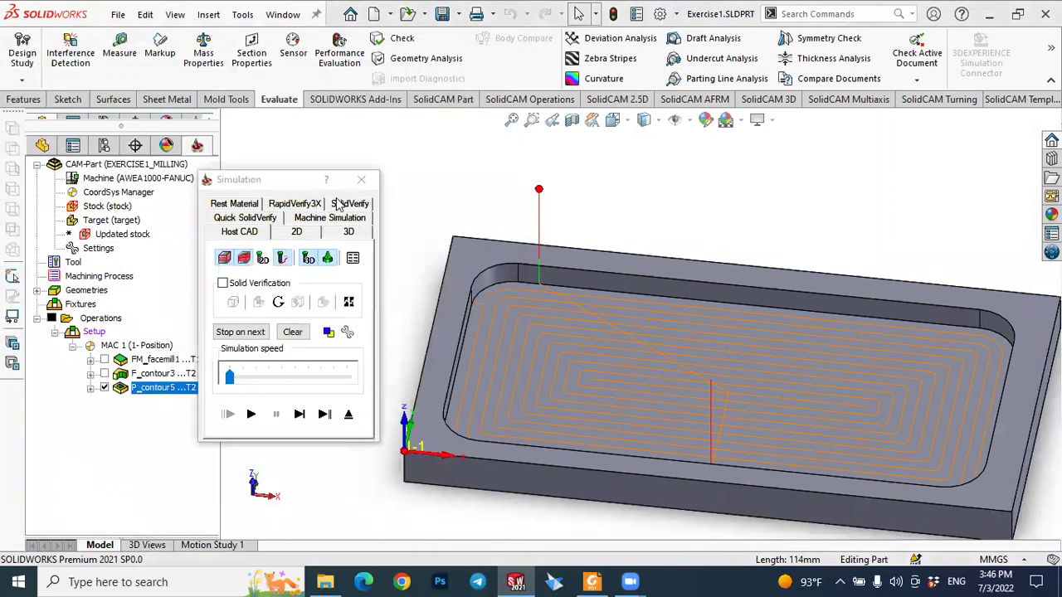
Play the vertical-ramp pocket cut in SolidVerify, then close it back to P_contour5.
{"action": "left_click", "coordinate": [341, 203]}
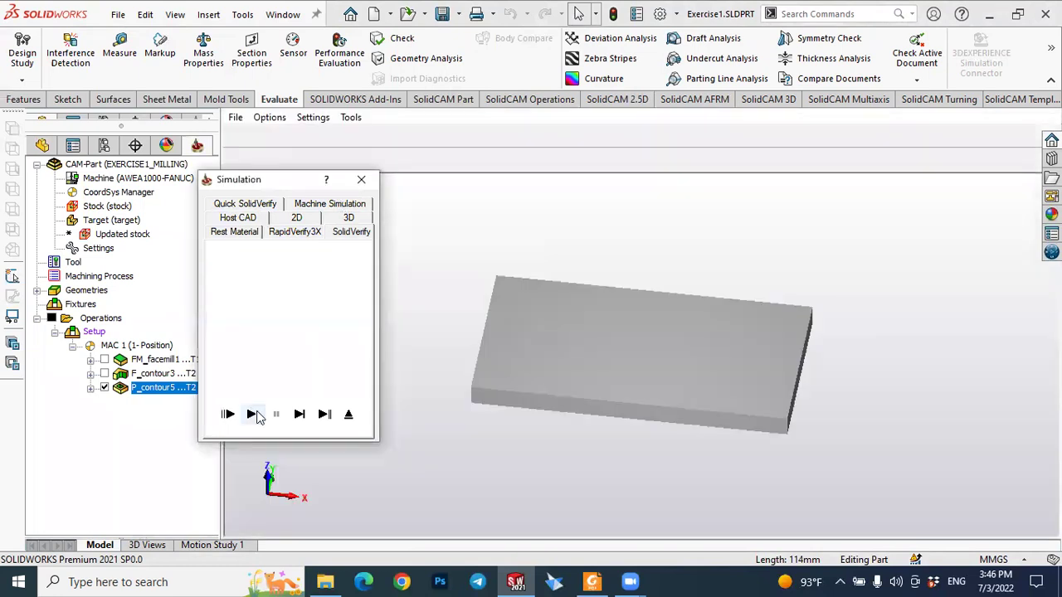
{"action": "left_click", "coordinate": [252, 417]}
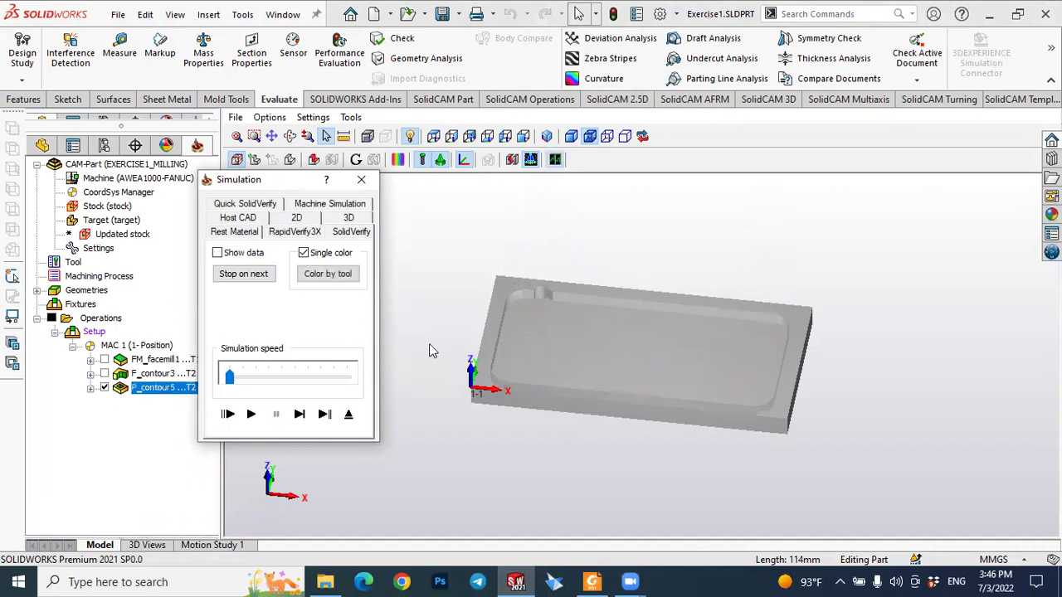
{"action": "left_click", "coordinate": [359, 181]}
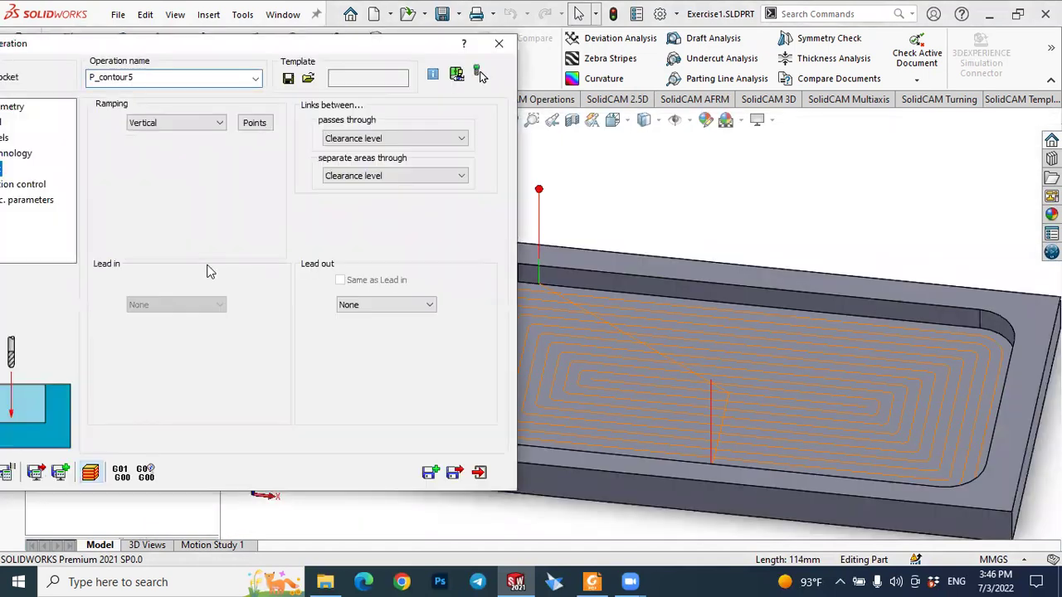
Return P_contour5 to Helical ramping (angle 5, radius 2.94), recalculate, and show its Technology settings.
{"action": "left_click", "coordinate": [154, 124]}
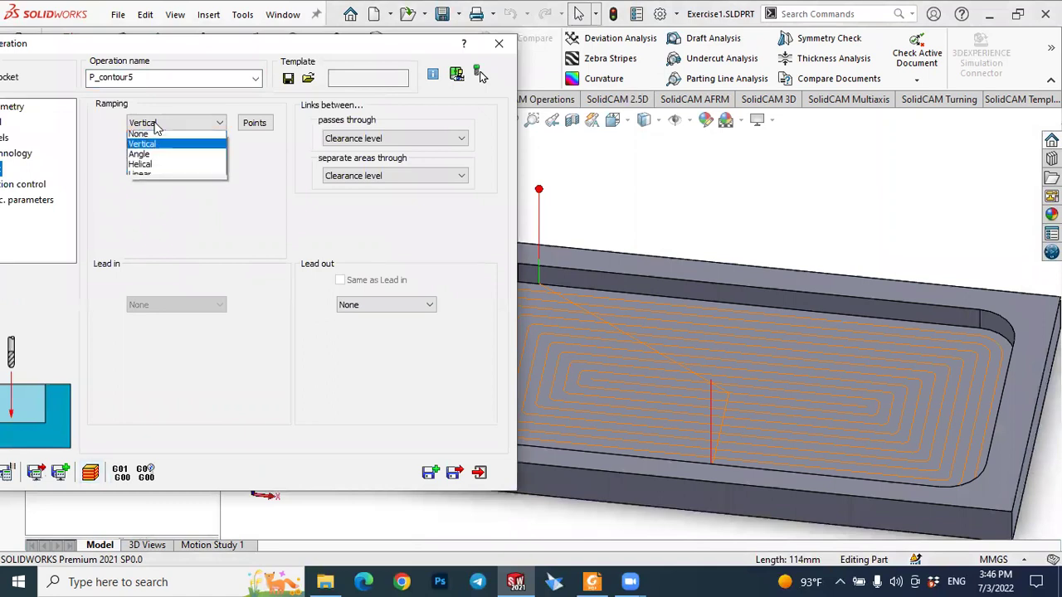
{"action": "left_click", "coordinate": [142, 170]}
{"action": "left_click_drag", "start_coordinate": [250, 48], "coordinate": [543, 52]}
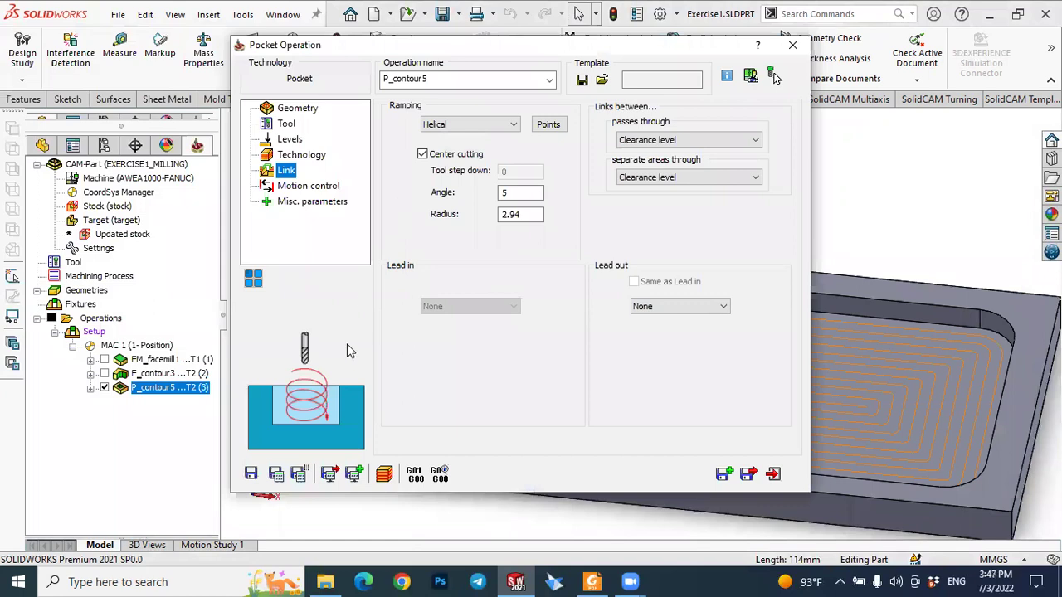
{"action": "left_click", "coordinate": [280, 476]}
{"action": "left_click_drag", "start_coordinate": [640, 49], "coordinate": [384, 53]}
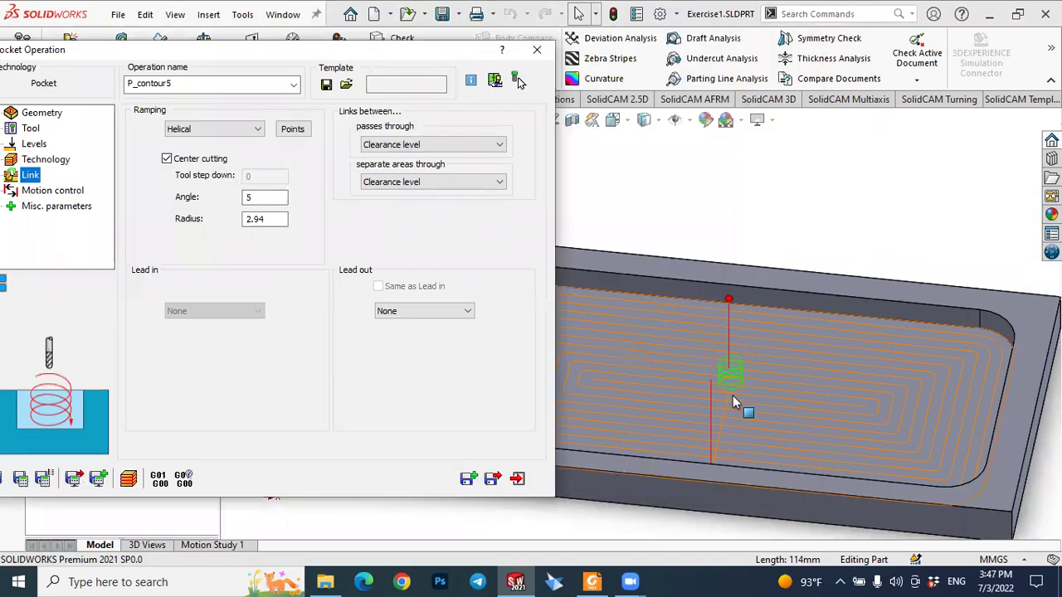
{"action": "left_click_drag", "start_coordinate": [315, 58], "coordinate": [539, 67]}
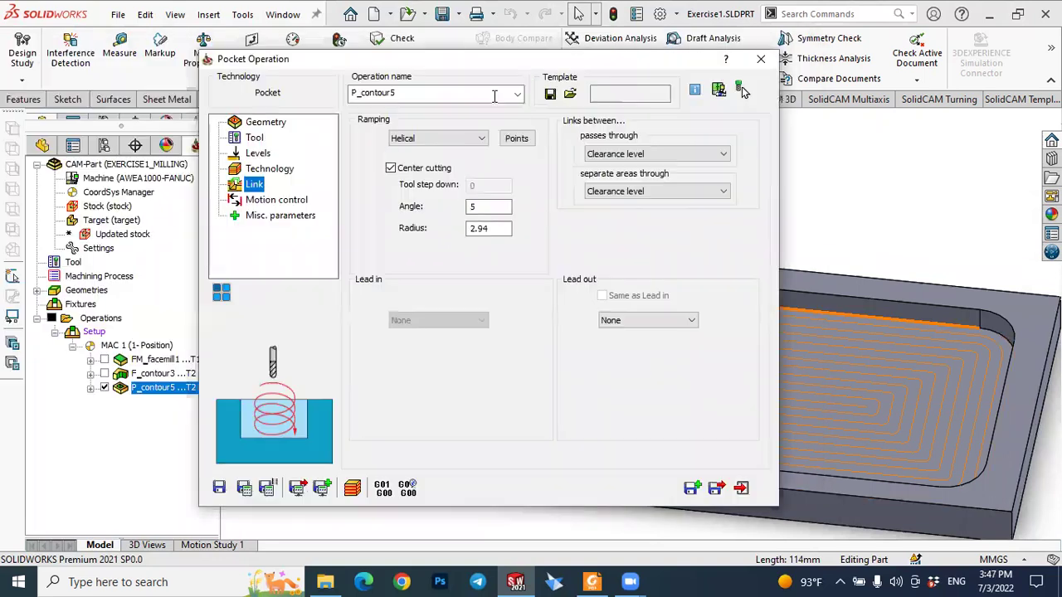
{"action": "left_click", "coordinate": [281, 171]}
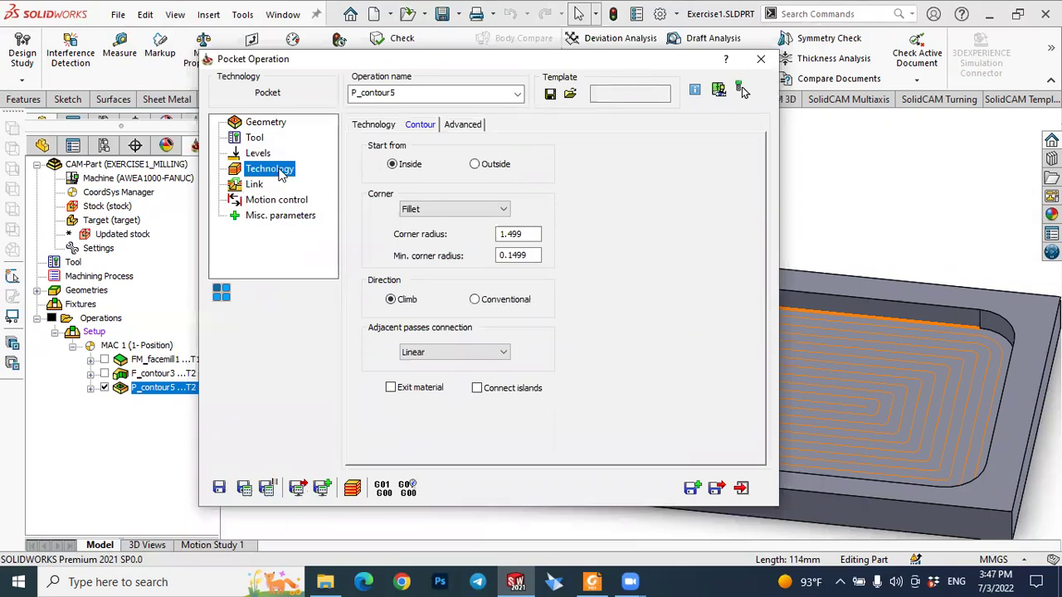
Confirm pocket depth 6 and step down 1 on the Levels page, then recalculate the layered toolpath.
{"action": "left_click", "coordinate": [259, 154]}
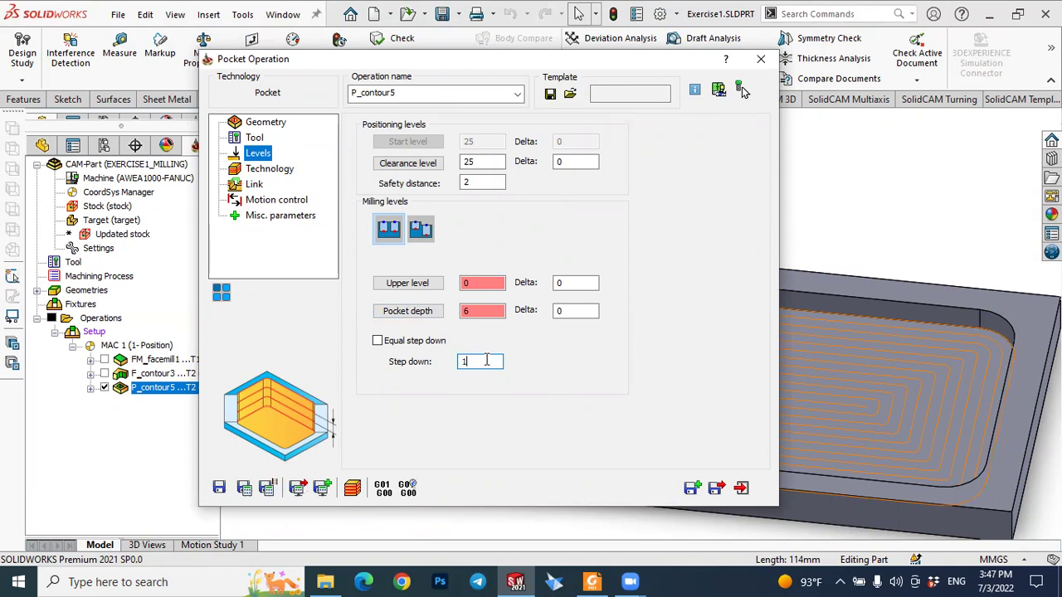
{"action": "left_click", "coordinate": [565, 311]}
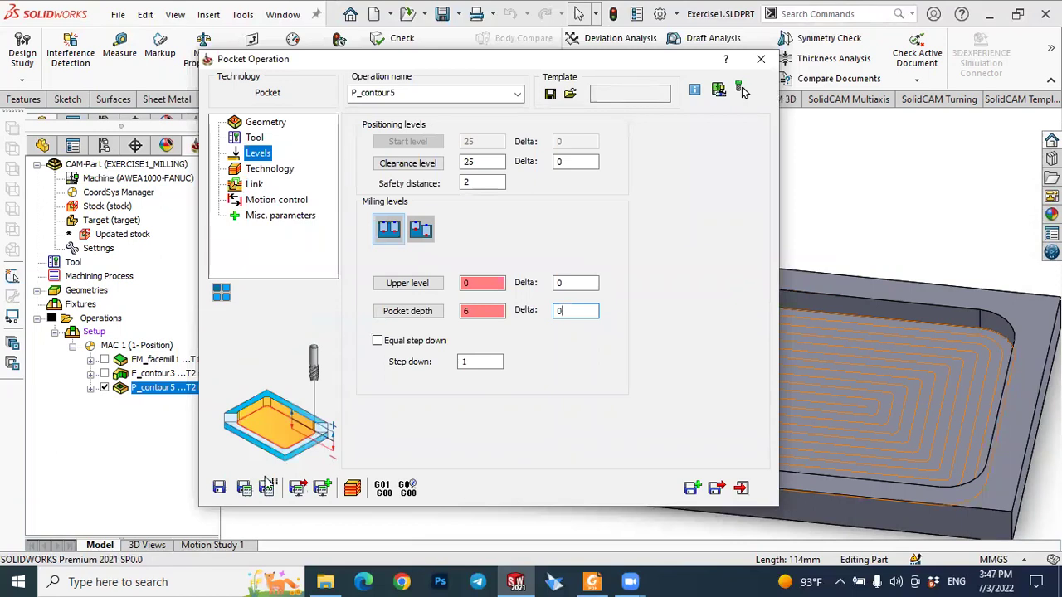
{"action": "left_click", "coordinate": [247, 489]}
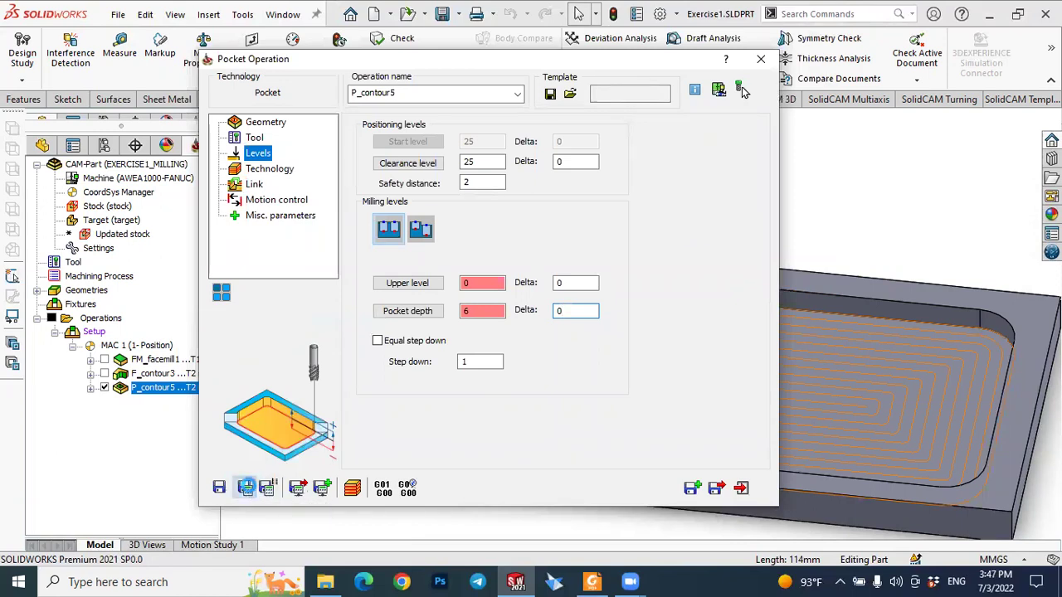
{"action": "scroll", "coordinate": [904, 344], "scroll_direction": "down", "scroll_amount": 3}
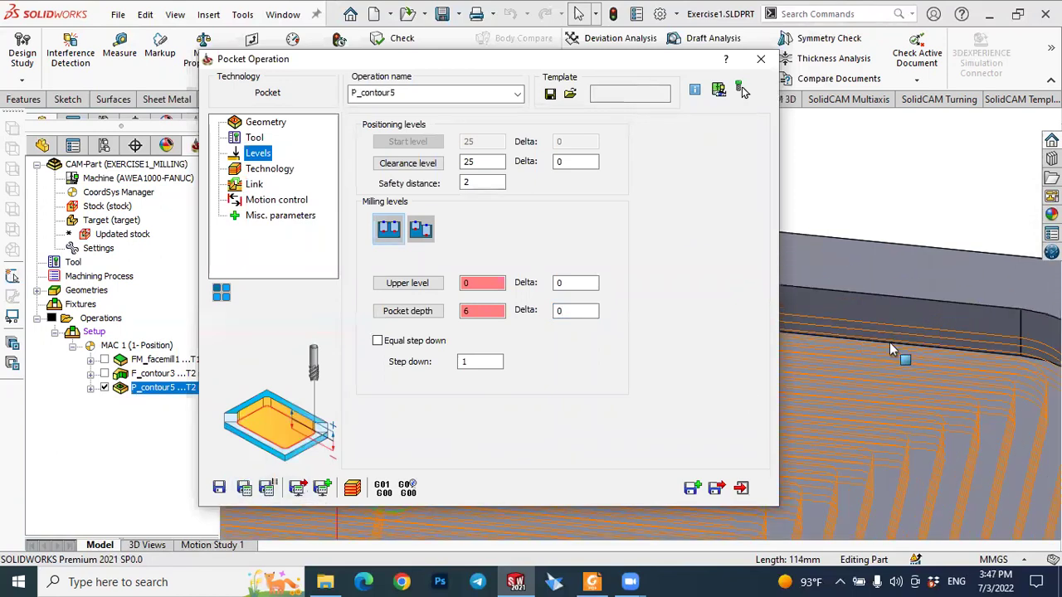
{"action": "scroll", "coordinate": [890, 369], "scroll_direction": "up", "scroll_amount": 5}
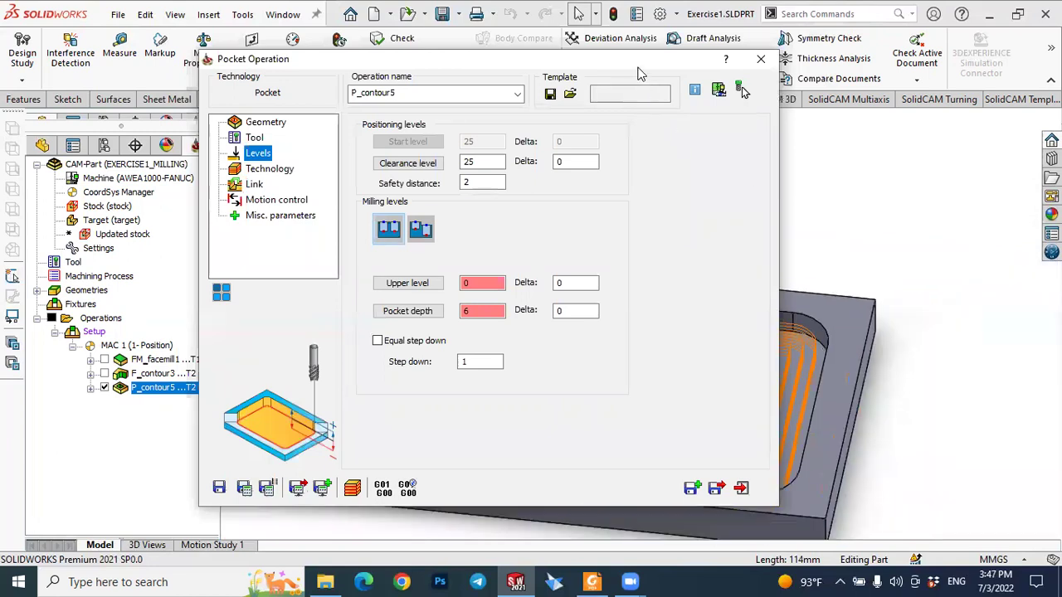
{"action": "left_click_drag", "start_coordinate": [632, 69], "coordinate": [405, 77]}
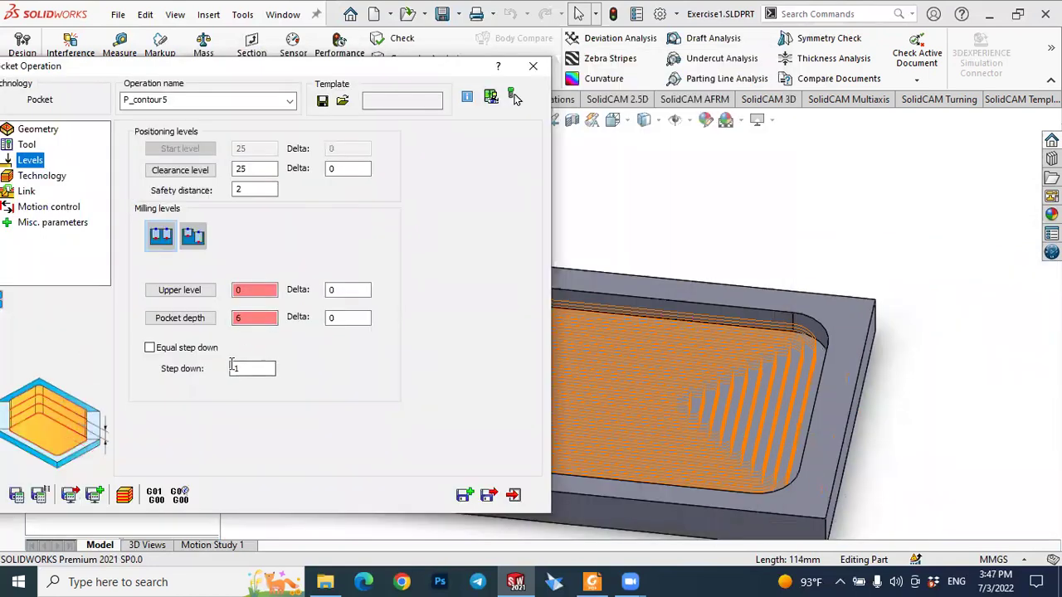
Run the SolidVerify simulation of the layered P_contour5 pocket, then pause and close it.
{"action": "left_click", "coordinate": [125, 496]}
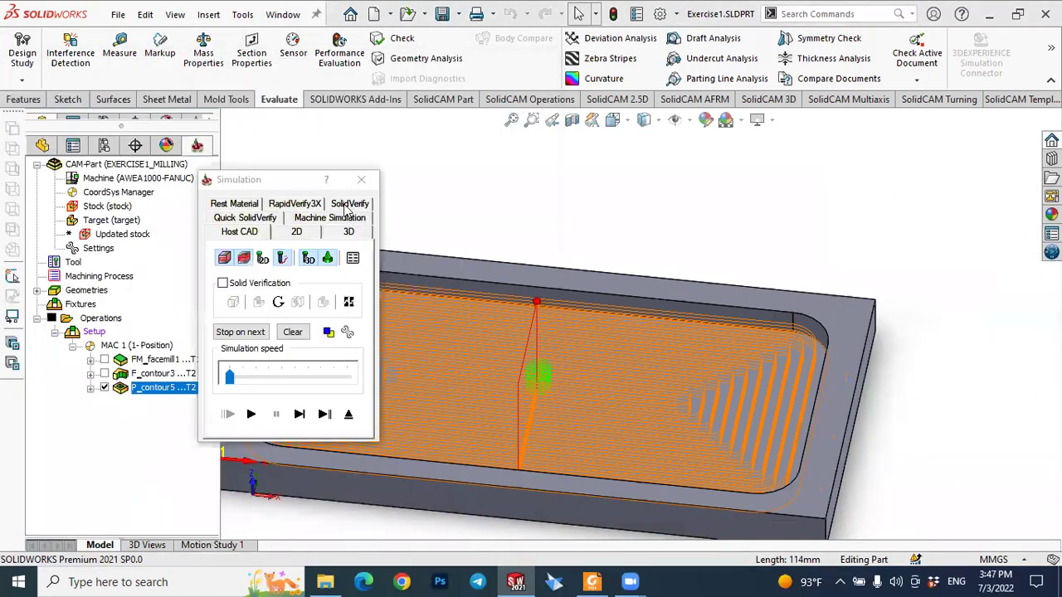
{"action": "left_click", "coordinate": [349, 204]}
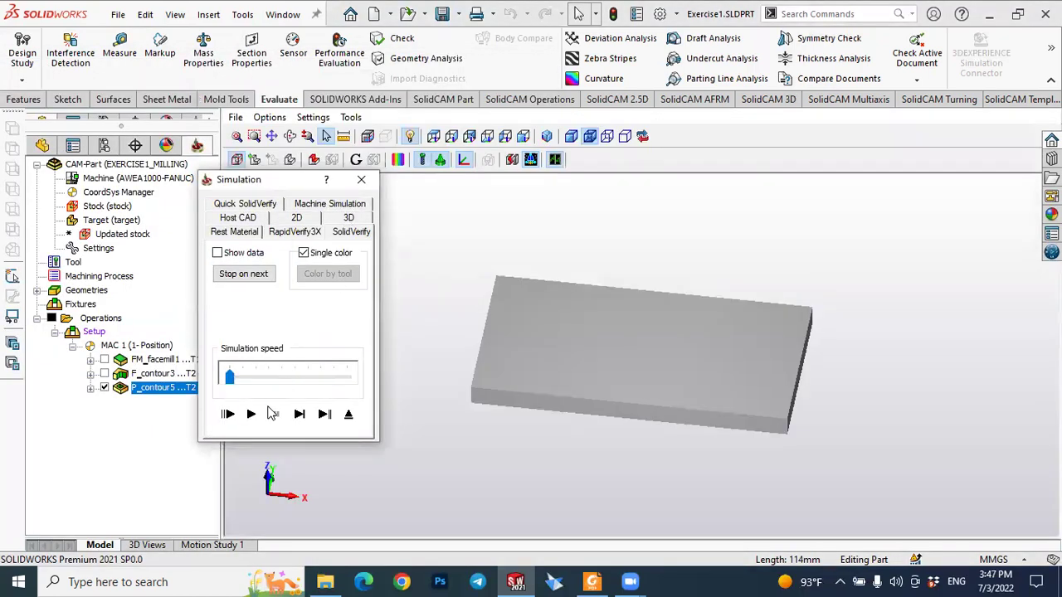
{"action": "left_click", "coordinate": [251, 414]}
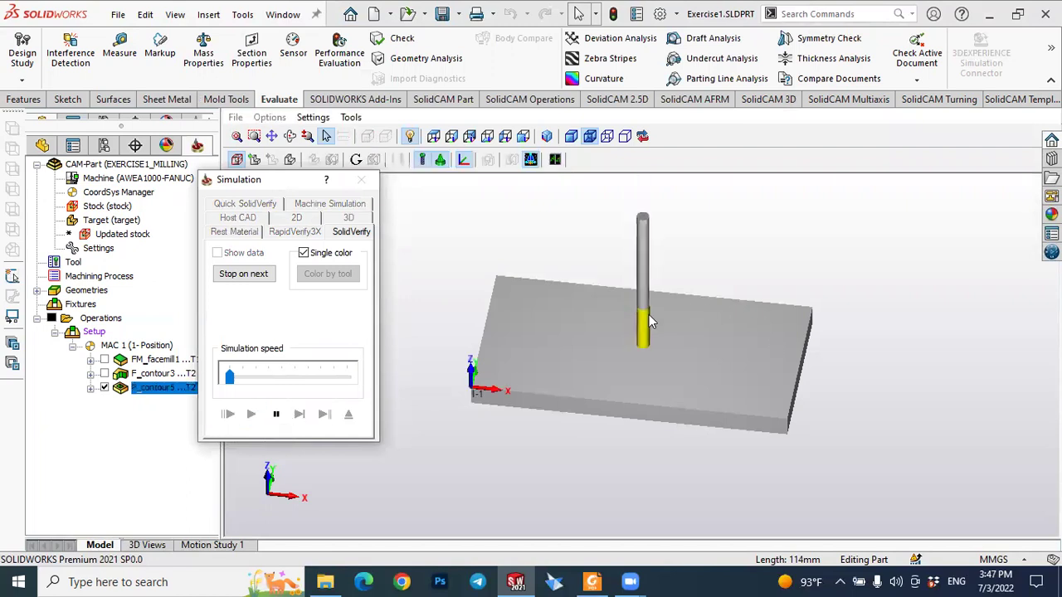
{"action": "scroll", "coordinate": [616, 325], "scroll_direction": "up", "scroll_amount": 2}
{"action": "scroll", "coordinate": [649, 331], "scroll_direction": "down", "scroll_amount": 3}
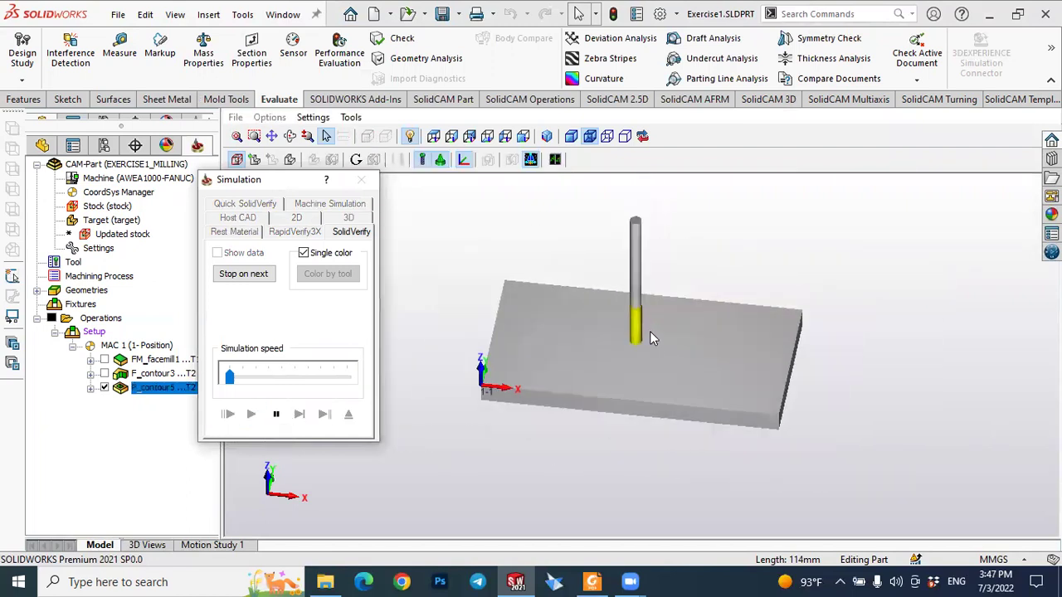
{"action": "scroll", "coordinate": [638, 339], "scroll_direction": "up", "scroll_amount": 3}
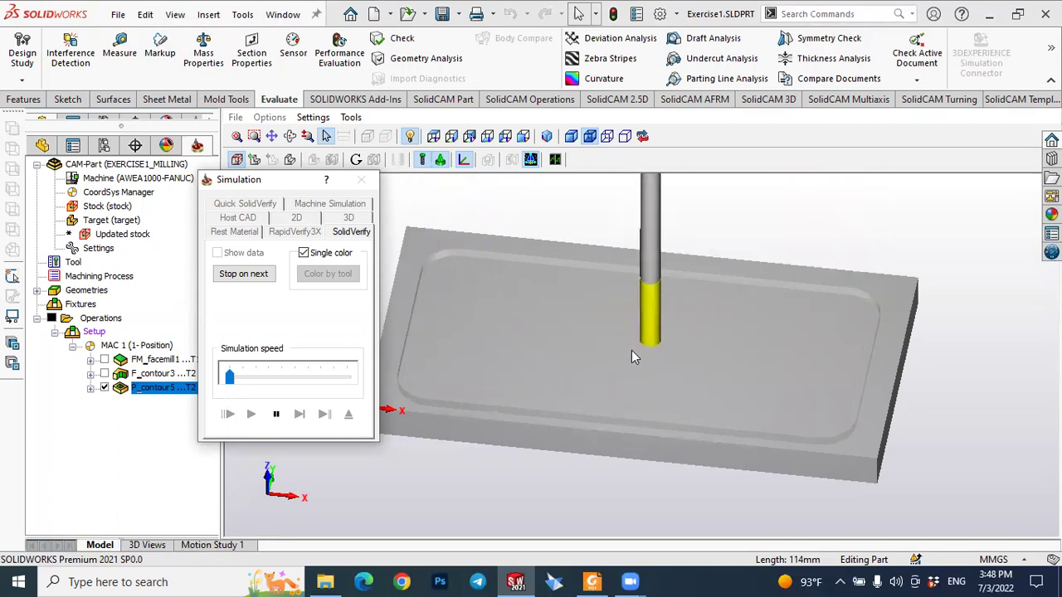
{"action": "left_click_drag", "start_coordinate": [290, 181], "coordinate": [222, 180]}
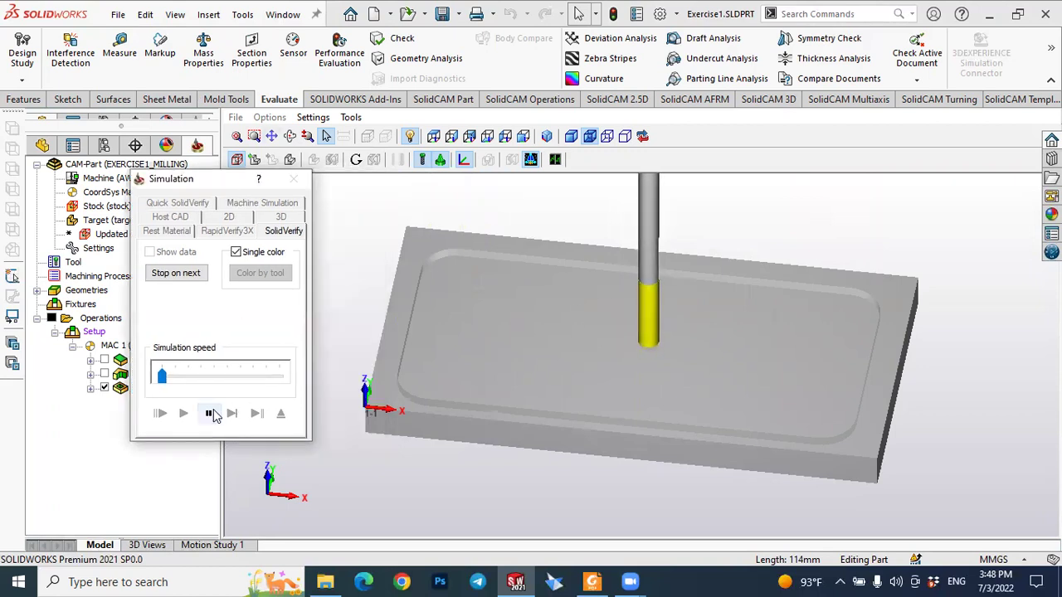
{"action": "left_click", "coordinate": [210, 413]}
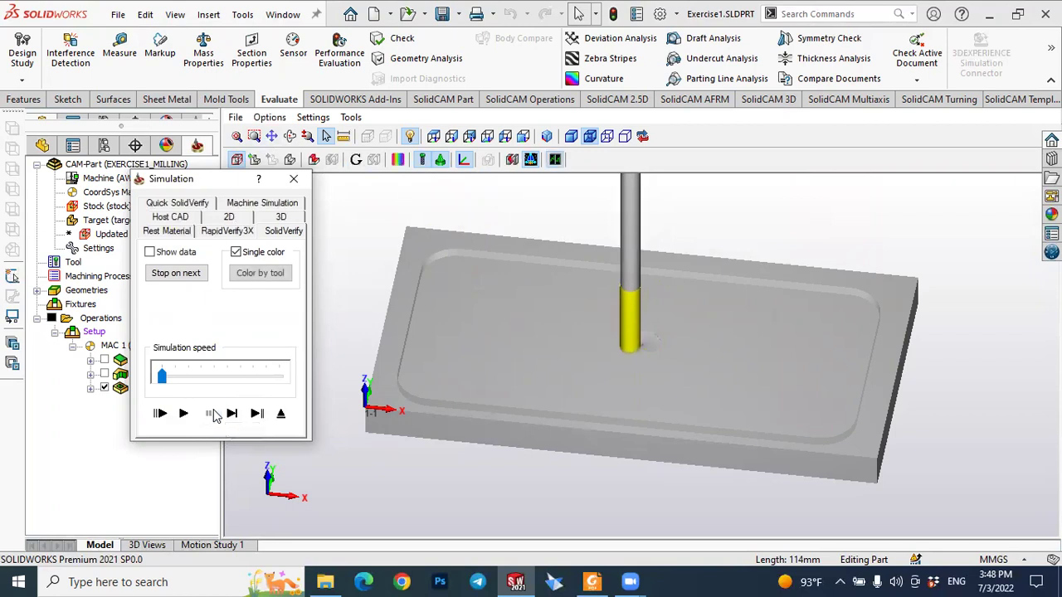
{"action": "left_click", "coordinate": [291, 186]}
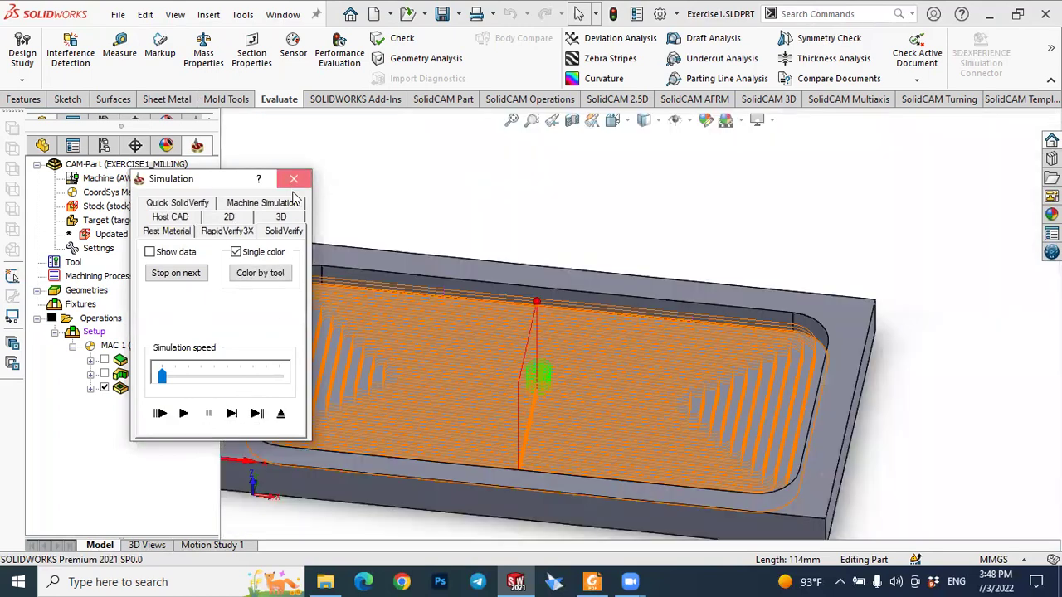
Close the P_contour5 pocket settings and orbit the plate to a flatter side view.
{"action": "left_click_drag", "start_coordinate": [362, 72], "coordinate": [524, 65]}
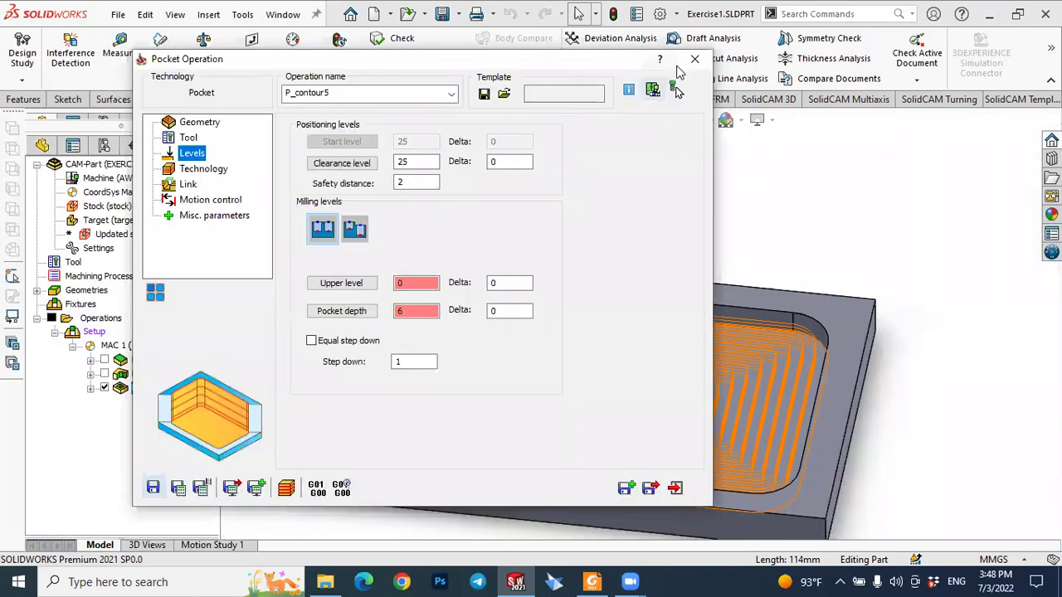
{"action": "left_click", "coordinate": [687, 66]}
{"action": "scroll", "coordinate": [498, 356], "scroll_direction": "up", "scroll_amount": 4}
{"action": "middle_click_drag", "start_coordinate": [465, 440], "coordinate": [510, 360]}
{"action": "scroll", "coordinate": [510, 359], "scroll_direction": "down", "scroll_amount": 2}
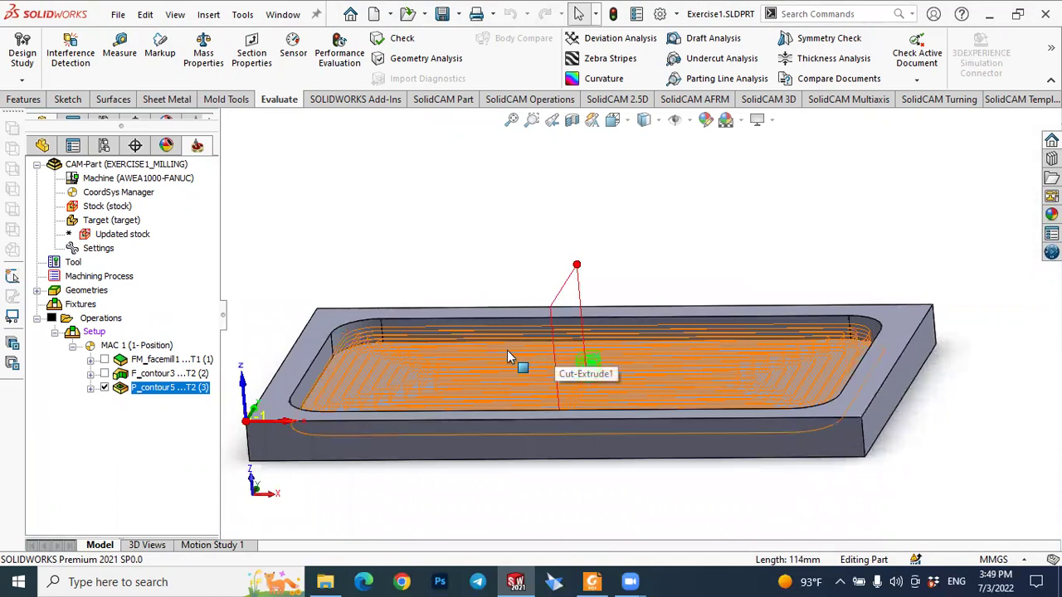
Display the FM_facemill1 and F_contour3 toolpaths and select all three operations with P_contour5.
{"action": "left_click", "coordinate": [104, 374]}
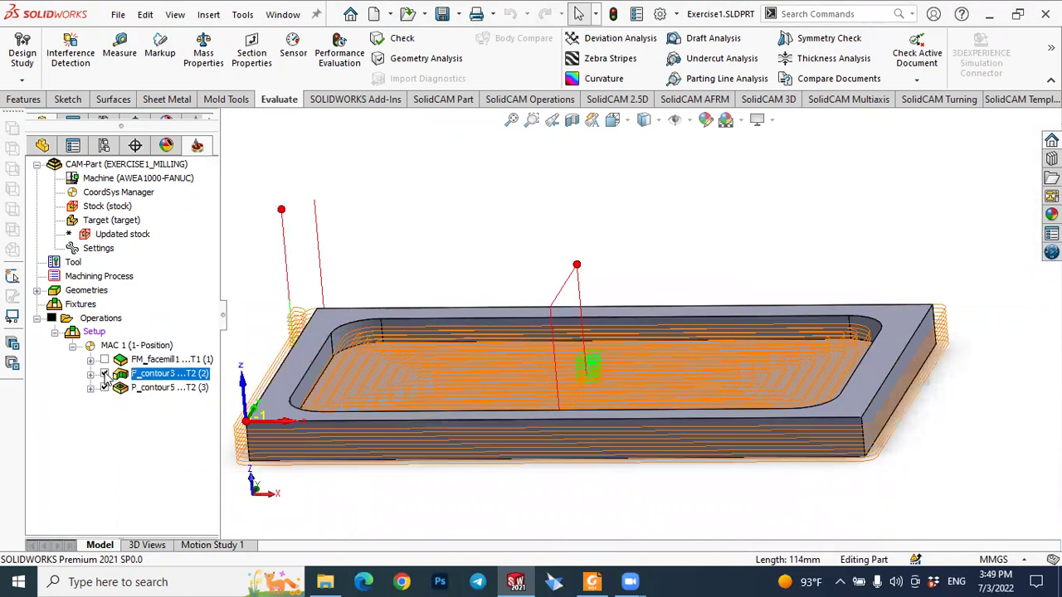
{"action": "left_click", "coordinate": [104, 360]}
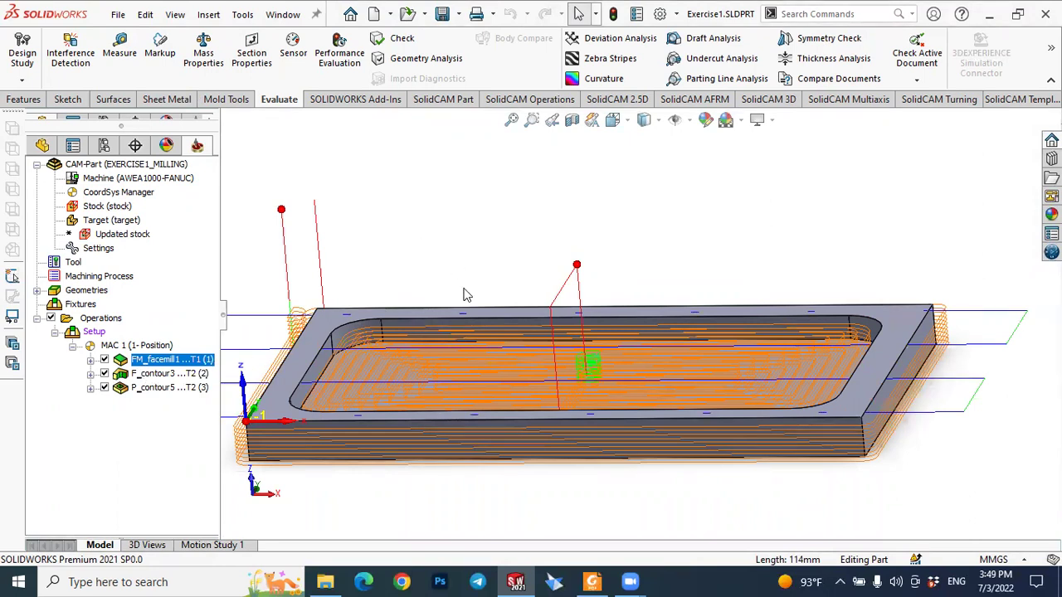
{"action": "scroll", "coordinate": [475, 307], "scroll_direction": "up", "scroll_amount": 3}
{"action": "scroll", "coordinate": [367, 326], "scroll_direction": "down", "scroll_amount": 2}
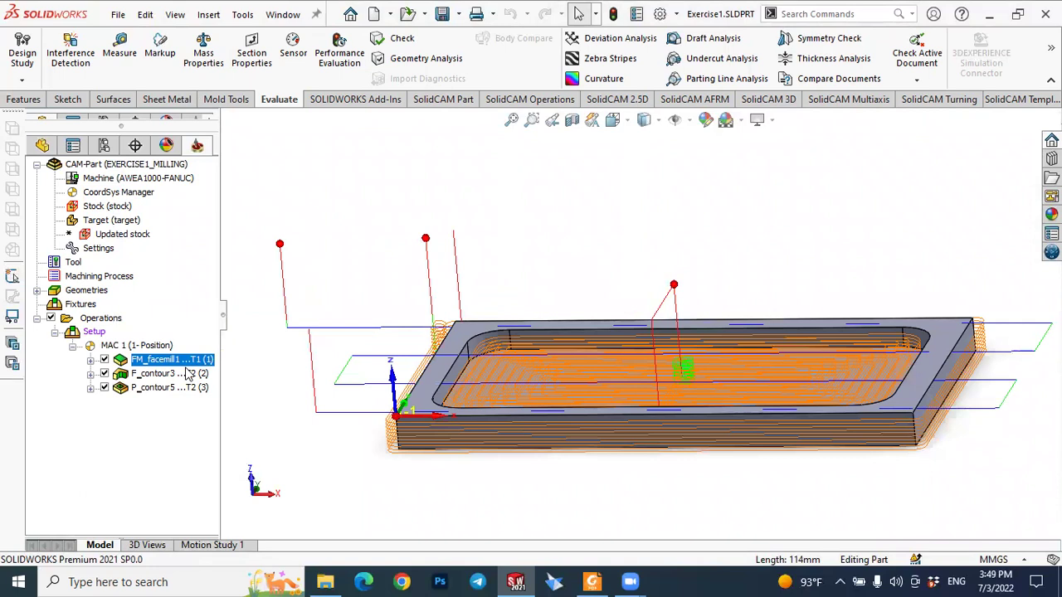
{"action": "left_click", "coordinate": [173, 374]}
{"action": "left_click", "coordinate": [164, 364]}
{"action": "left_click", "coordinate": [165, 374], "text": "ctrl"}
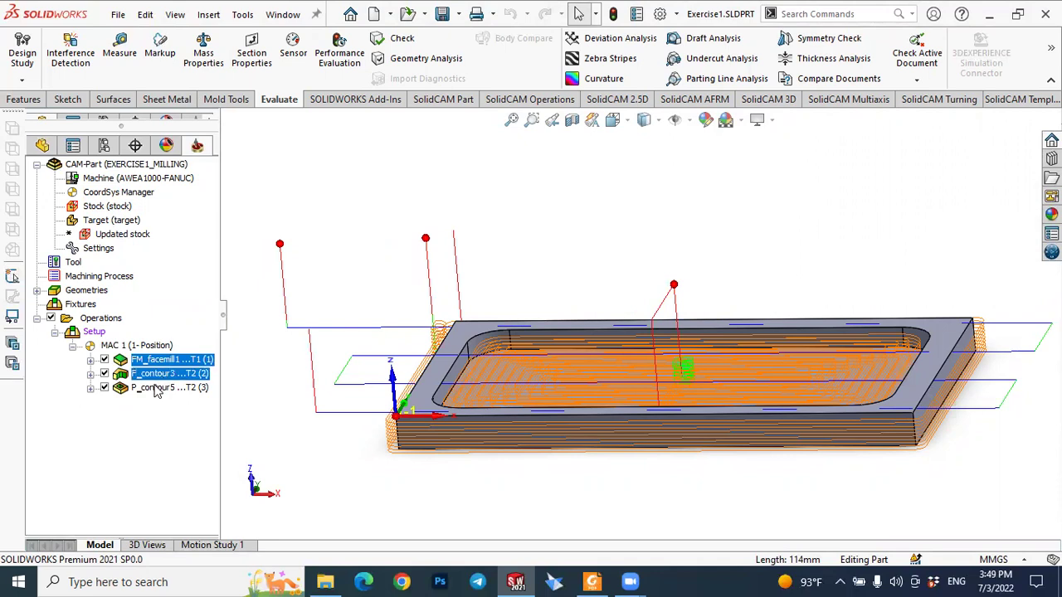
{"action": "left_click", "coordinate": [156, 391], "text": "ctrl"}
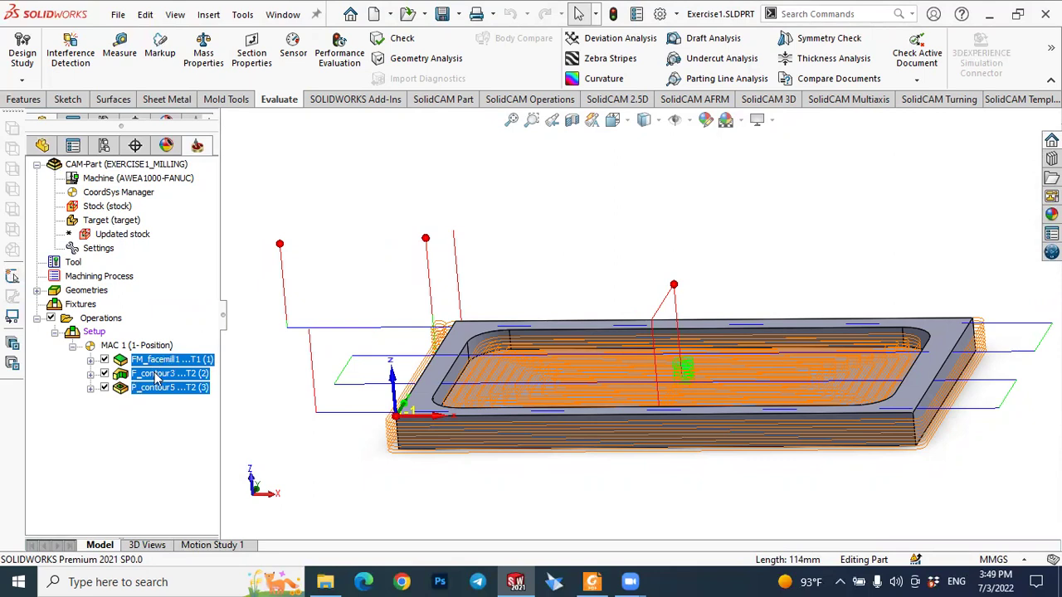
Simulate the three selected operations together in SolidVerify.
{"action": "right_click", "coordinate": [156, 373]}
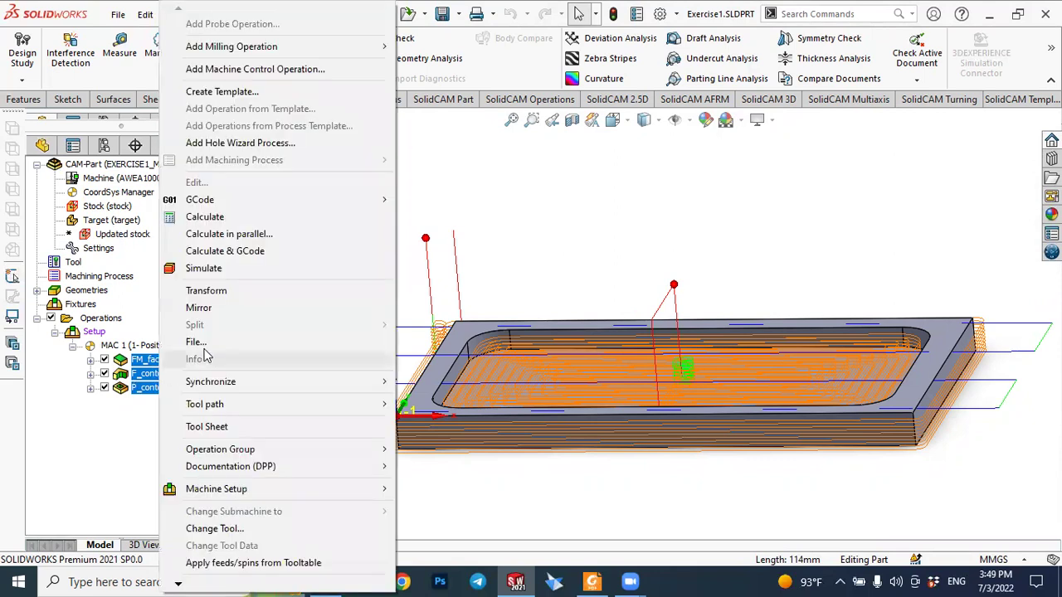
{"action": "left_click", "coordinate": [205, 269]}
{"action": "left_click", "coordinate": [268, 204]}
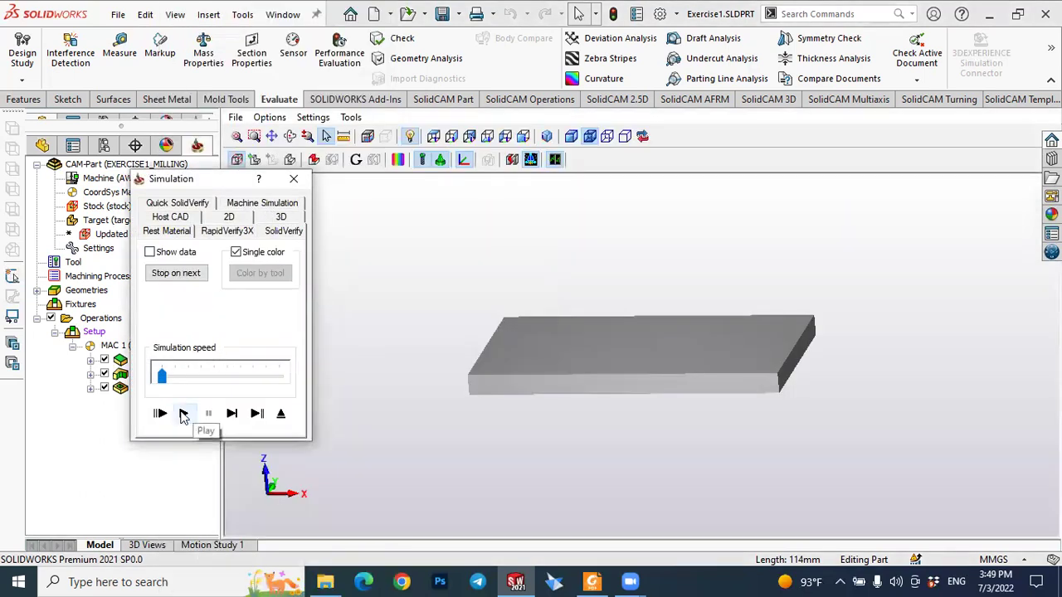
{"action": "left_click", "coordinate": [183, 414]}
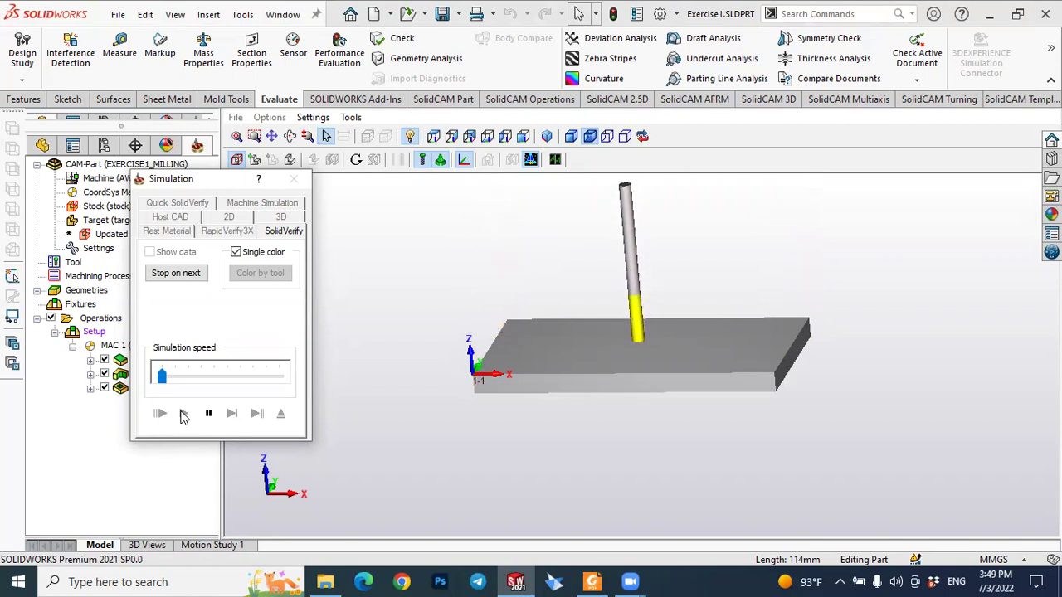
{"action": "scroll", "coordinate": [645, 324], "scroll_direction": "up", "scroll_amount": 2}
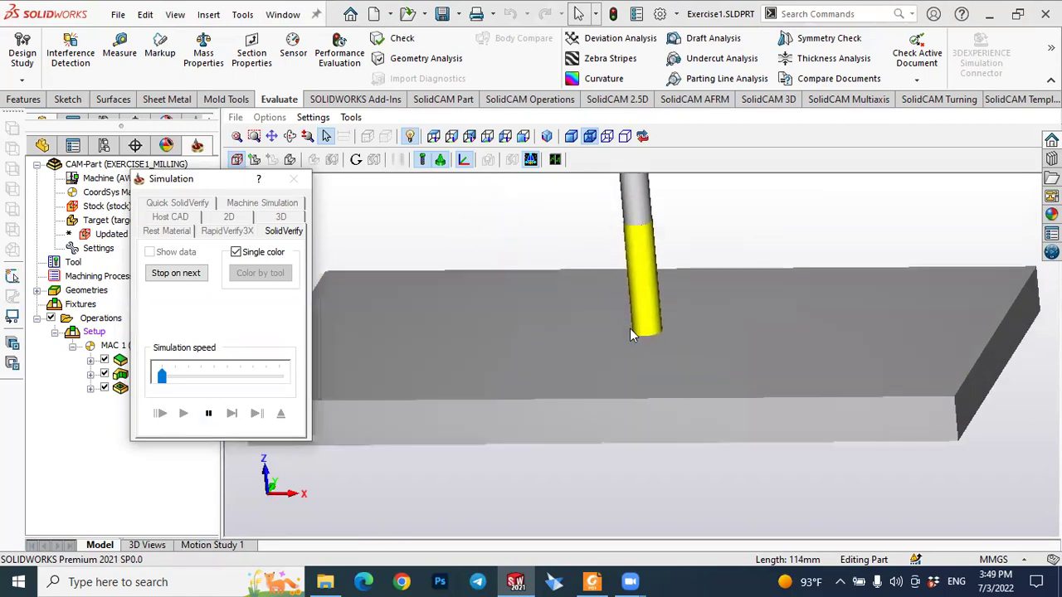
{"action": "scroll", "coordinate": [634, 325], "scroll_direction": "down", "scroll_amount": 1}
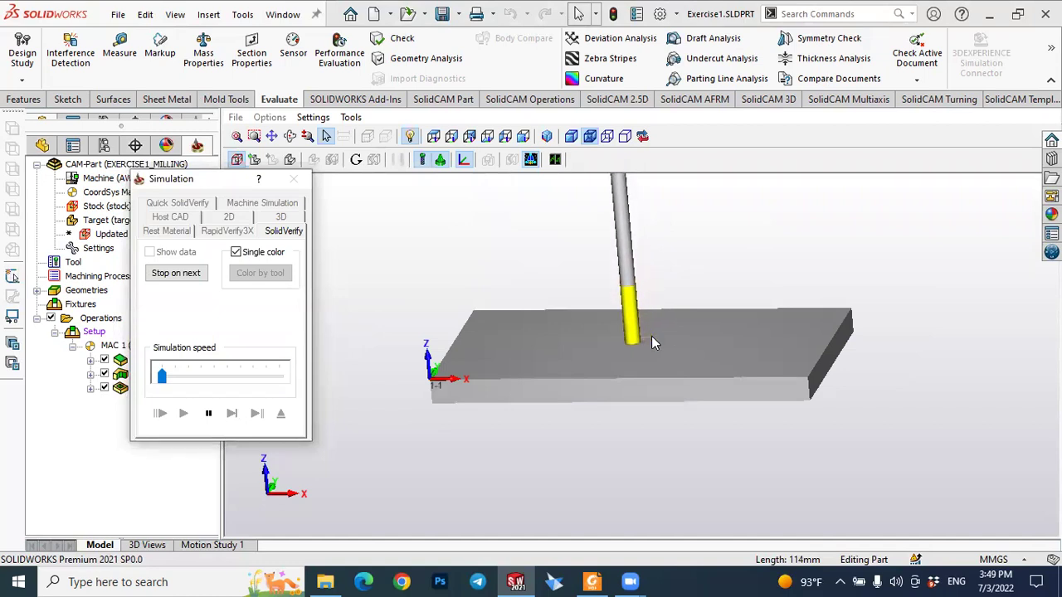
Raise the simulation speed until the machining finishes, then close the Simulation window.
{"action": "left_click", "coordinate": [203, 377]}
{"action": "left_click", "coordinate": [214, 380]}
{"action": "left_click", "coordinate": [237, 376]}
{"action": "left_click", "coordinate": [247, 380]}
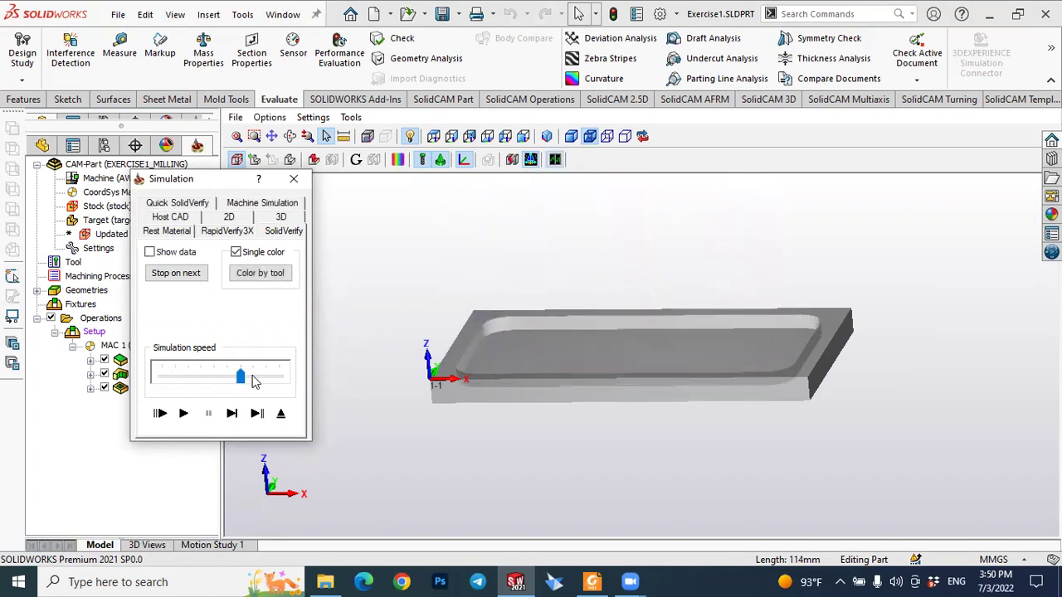
{"action": "left_click", "coordinate": [293, 178]}
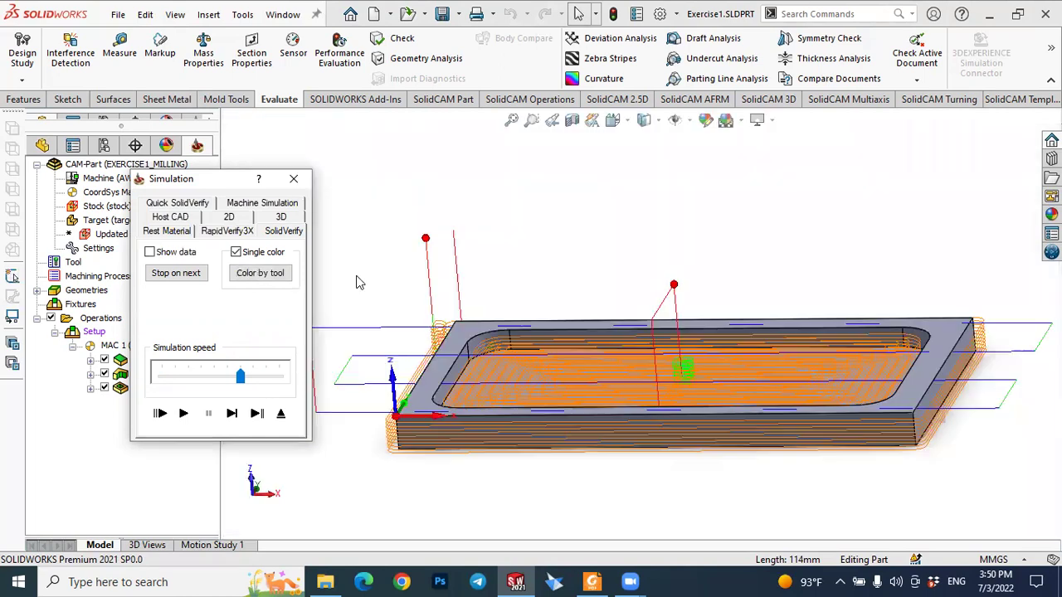
{"action": "scroll", "coordinate": [359, 348], "scroll_direction": "up", "scroll_amount": 3}
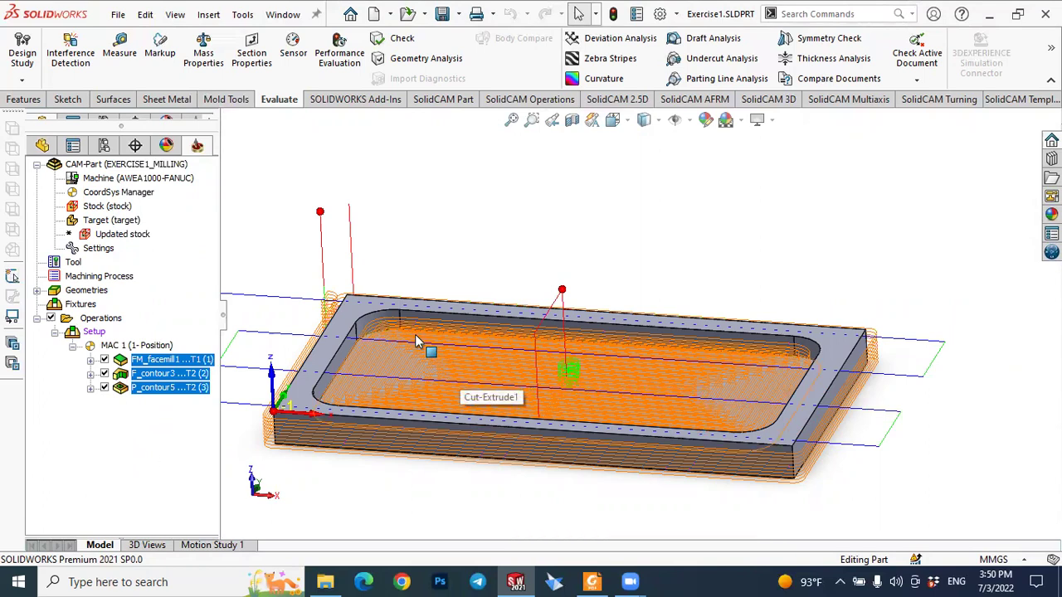
{"action": "left_click", "coordinate": [166, 388]}
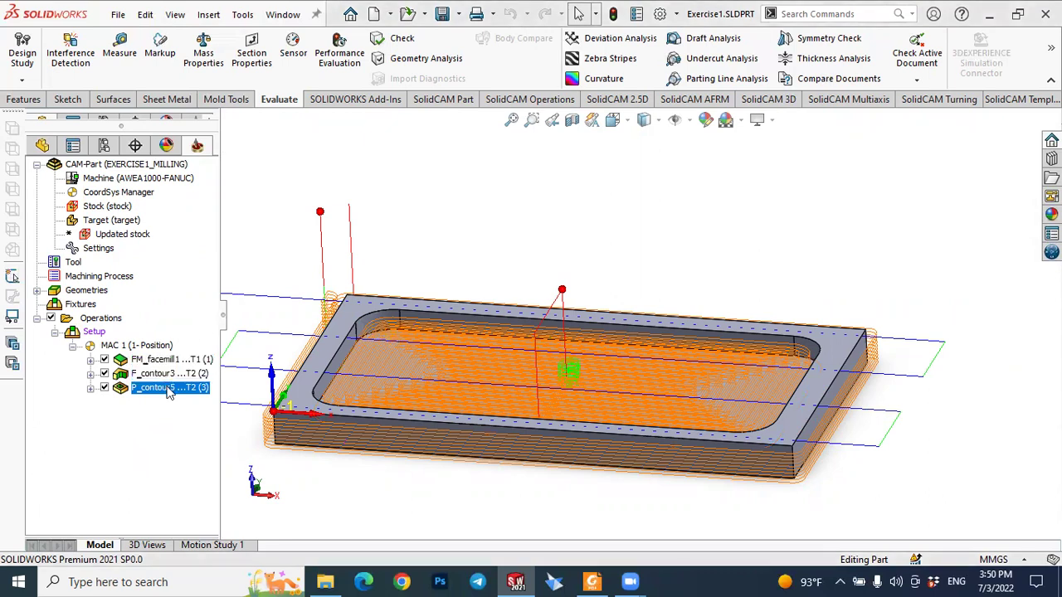
{"action": "double_click", "coordinate": [169, 390]}
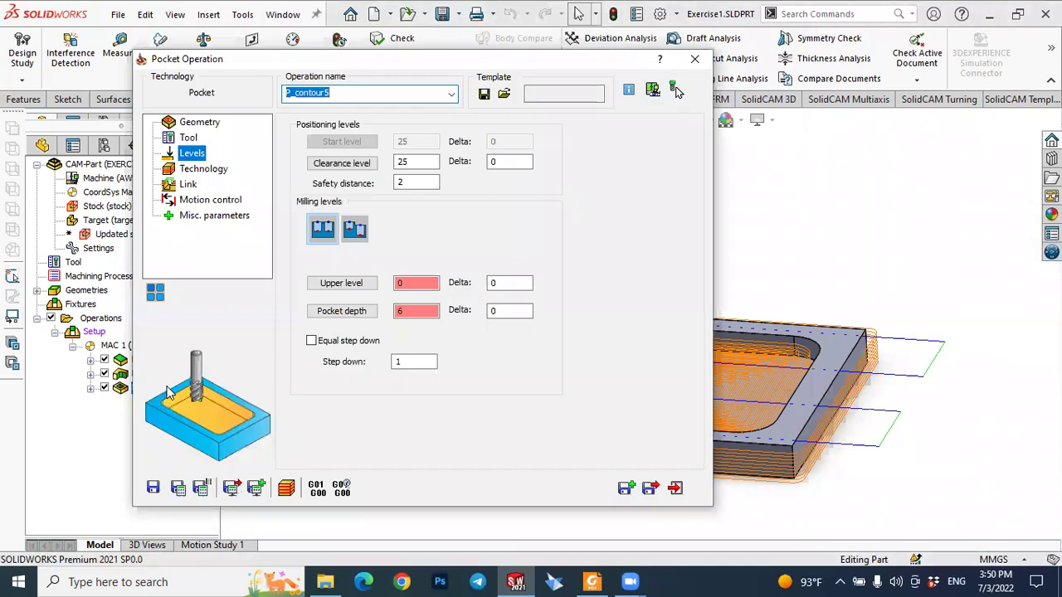
{"action": "left_click", "coordinate": [205, 124]}
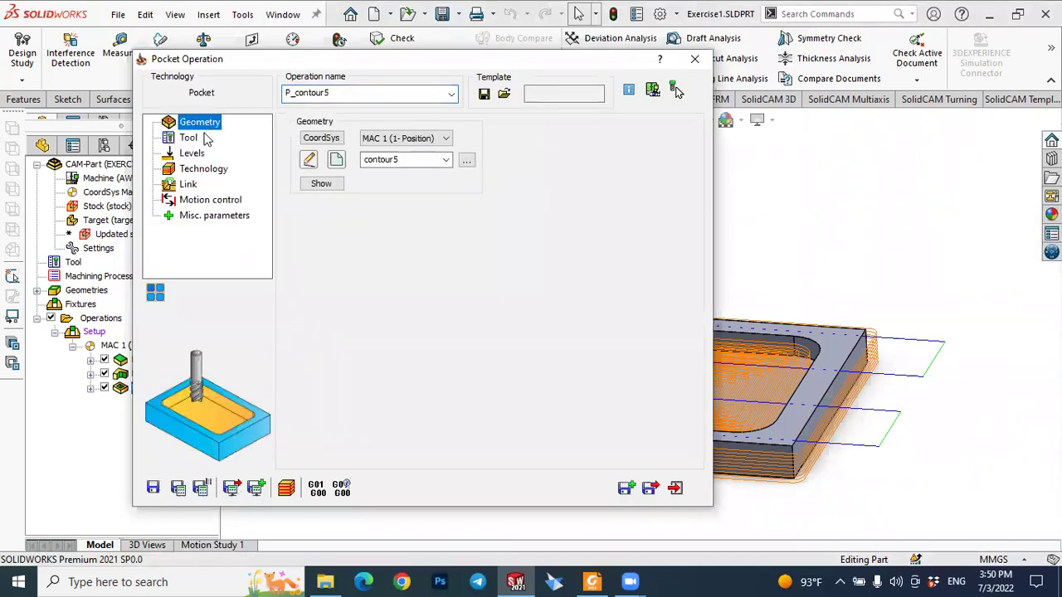
{"action": "left_click", "coordinate": [199, 155]}
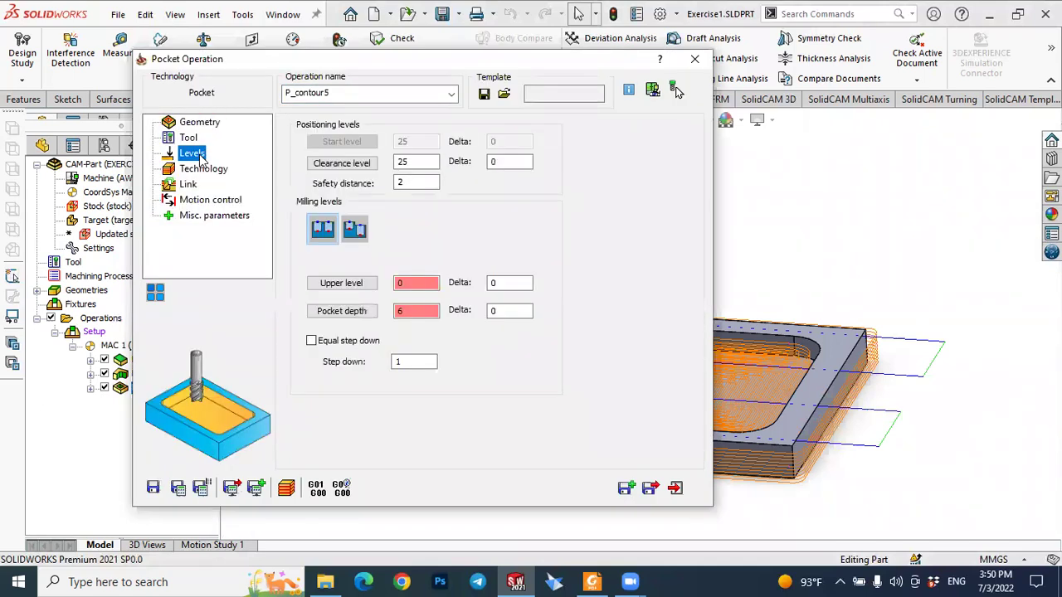
{"action": "left_click", "coordinate": [198, 125]}
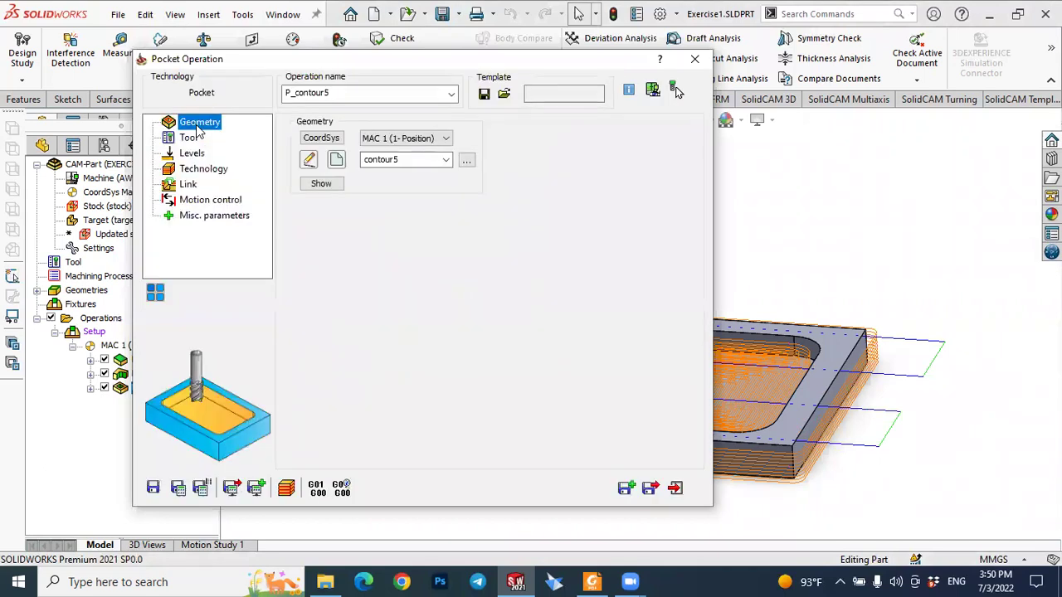
{"action": "left_click", "coordinate": [199, 170]}
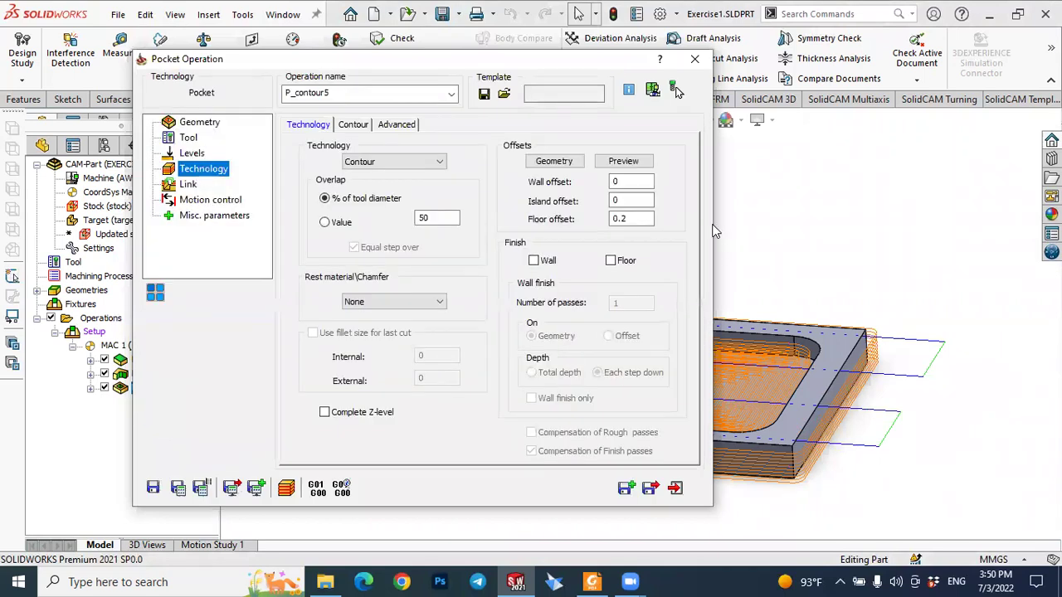
{"action": "left_click", "coordinate": [630, 219]}
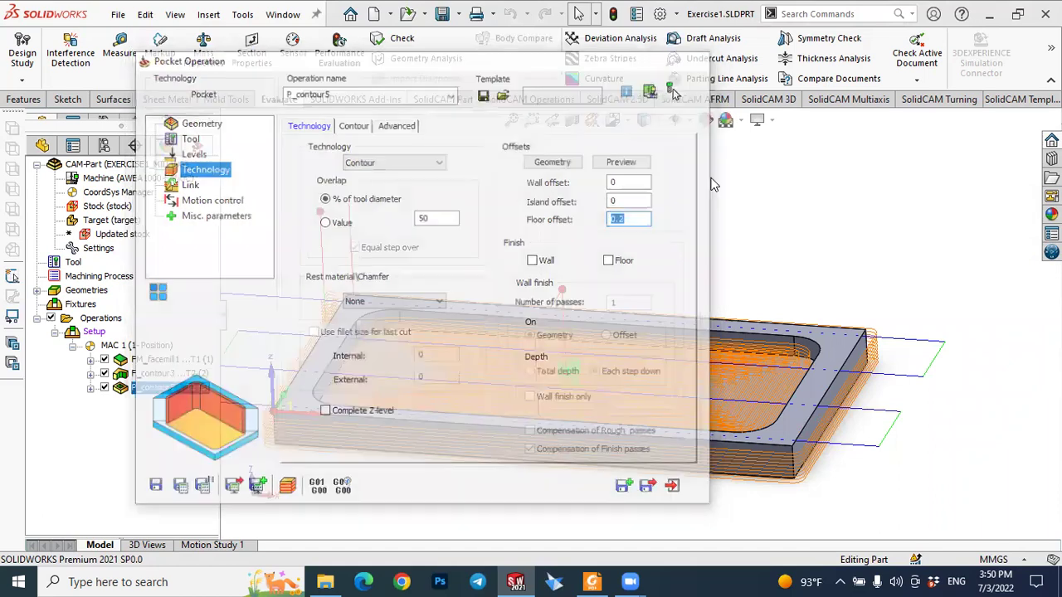
{"action": "key", "text": "Escape"}
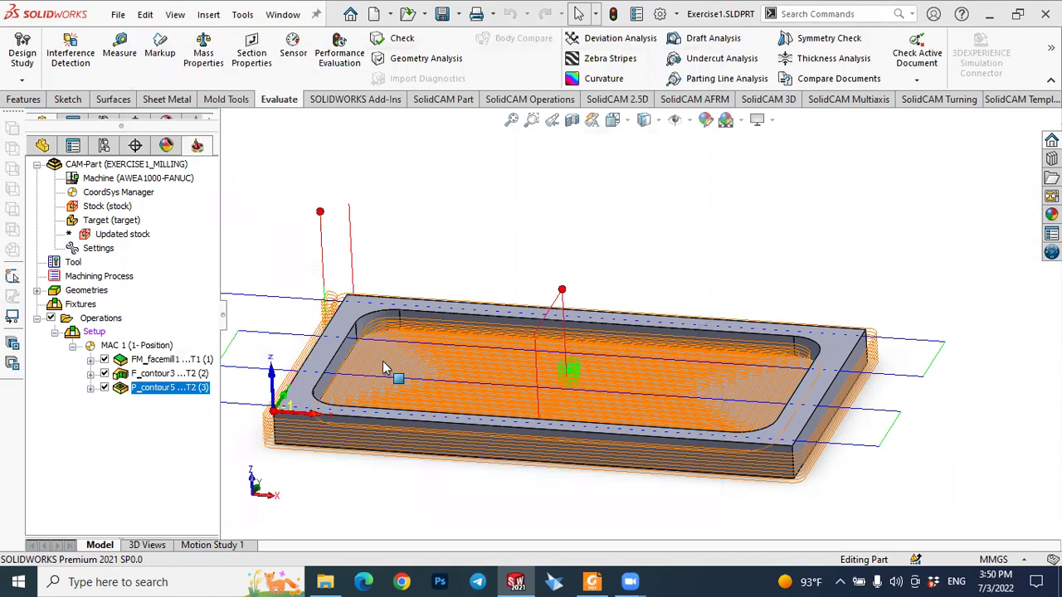